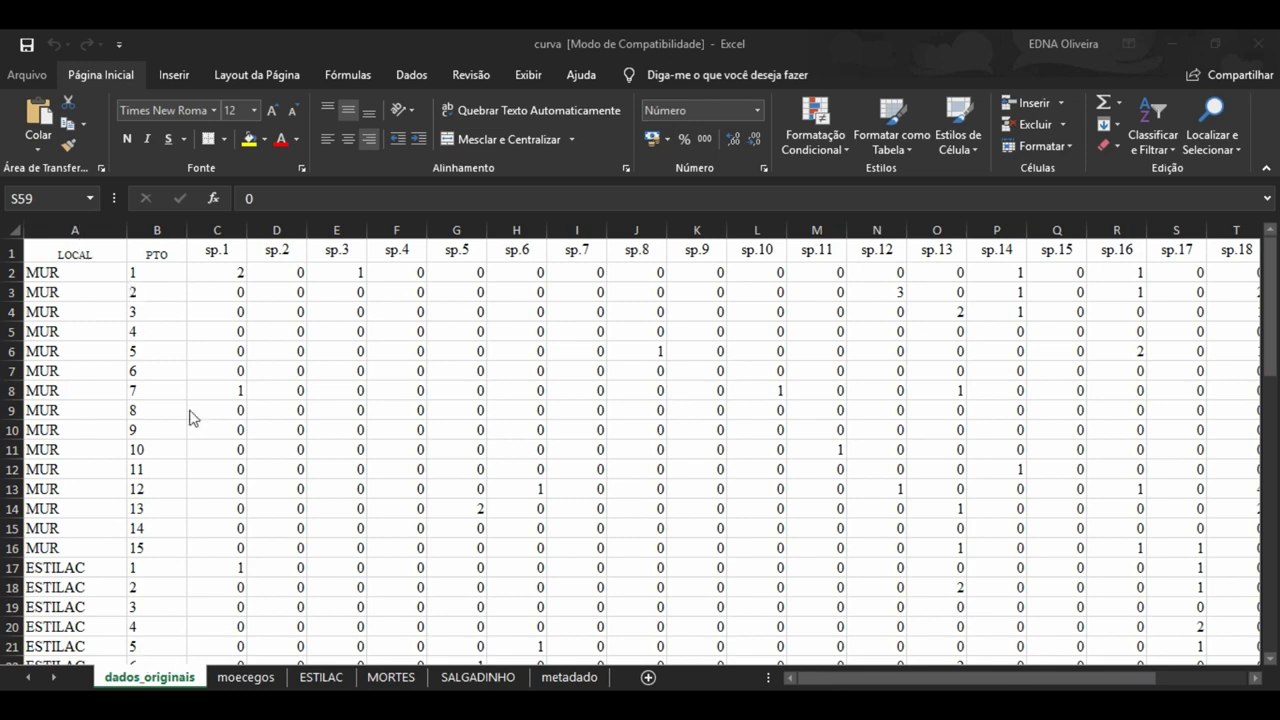
Step: Add a new worksheet right after dados_originais and name it "curva"
{"action": "scroll", "coordinate": [52, 440], "scroll_direction": "down", "scroll_amount": 20}
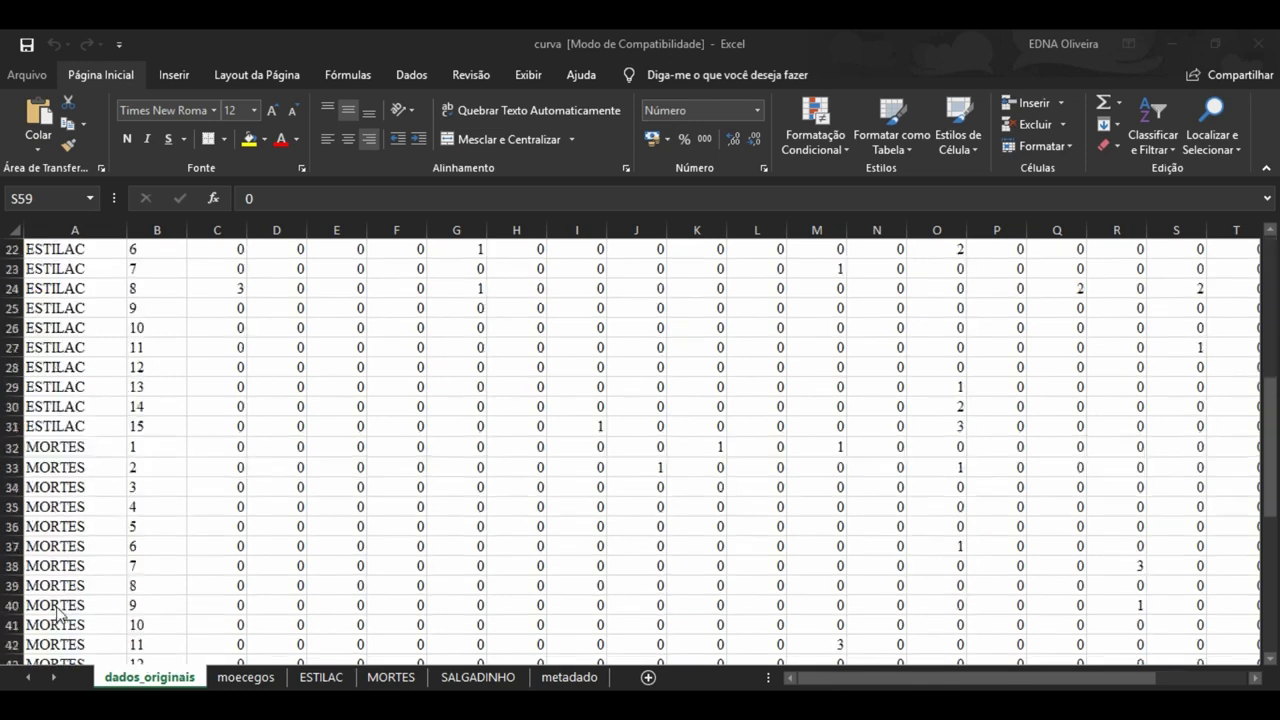
{"action": "scroll", "coordinate": [57, 606], "scroll_direction": "up", "scroll_amount": 20}
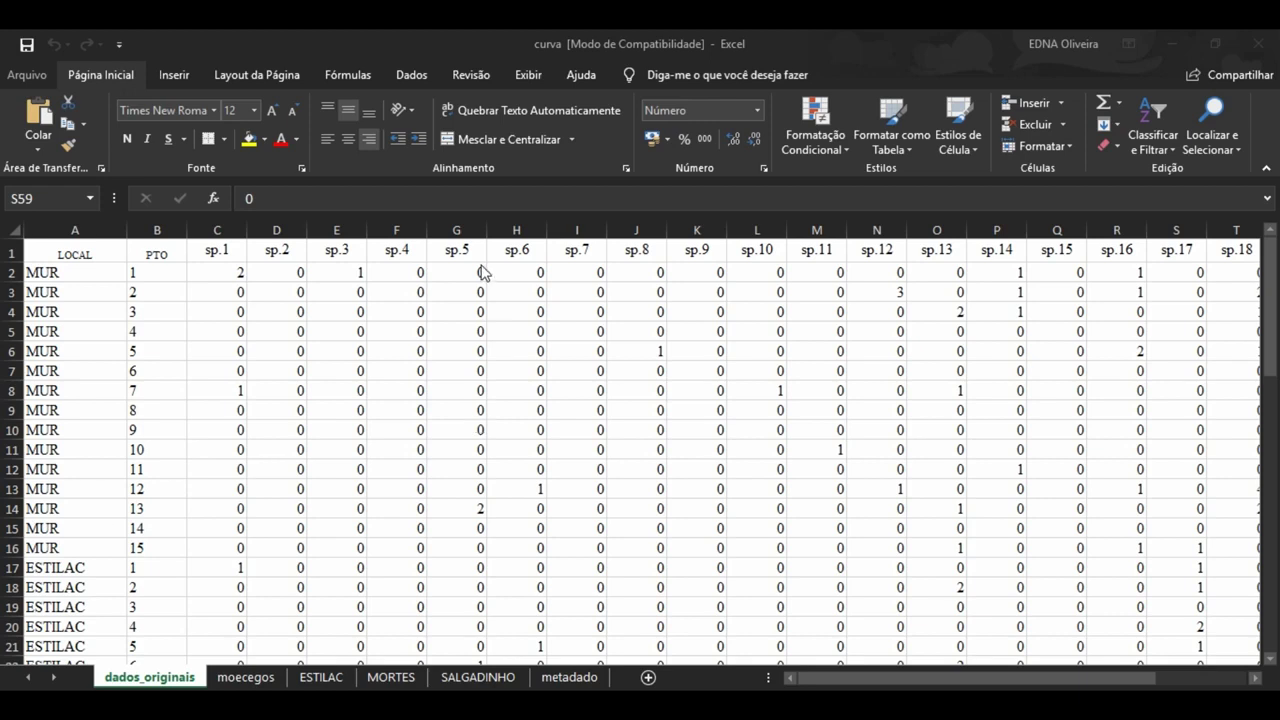
{"action": "left_click", "coordinate": [648, 678]}
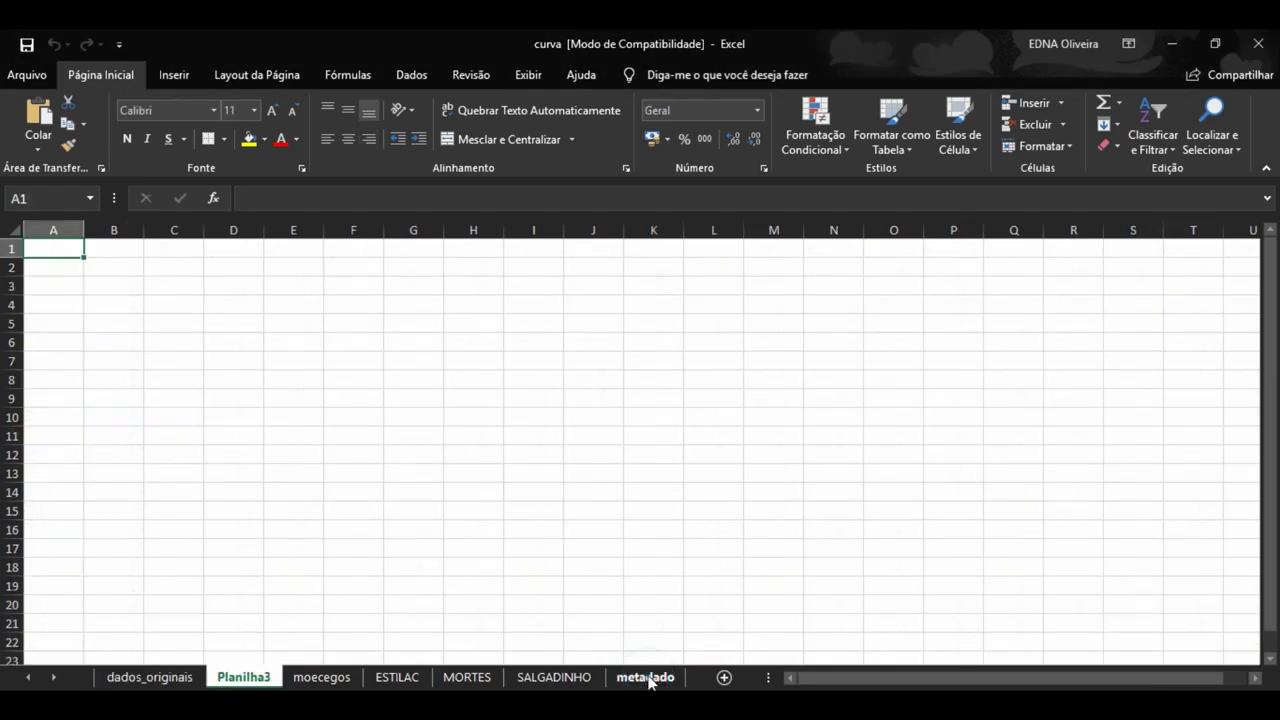
{"action": "double_click", "coordinate": [257, 680]}
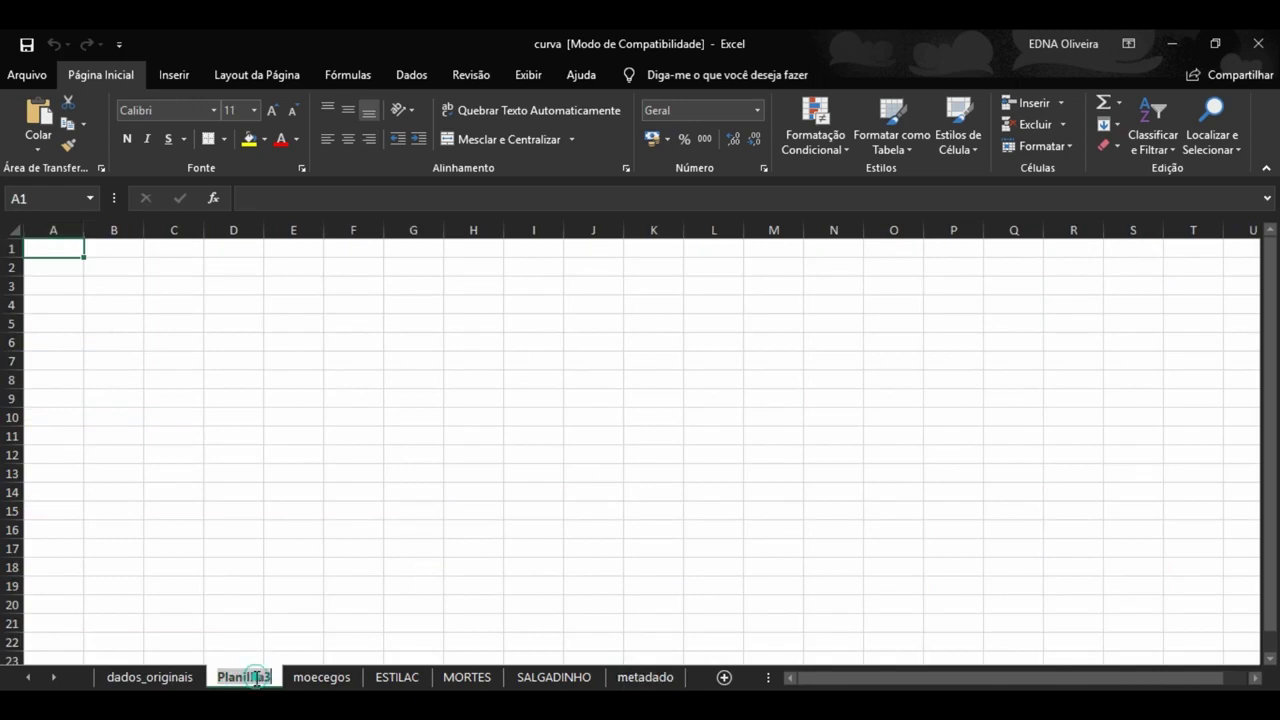
{"action": "type", "text": "curva"}
{"action": "key", "text": "Return"}
{"action": "left_click", "coordinate": [228, 470]}
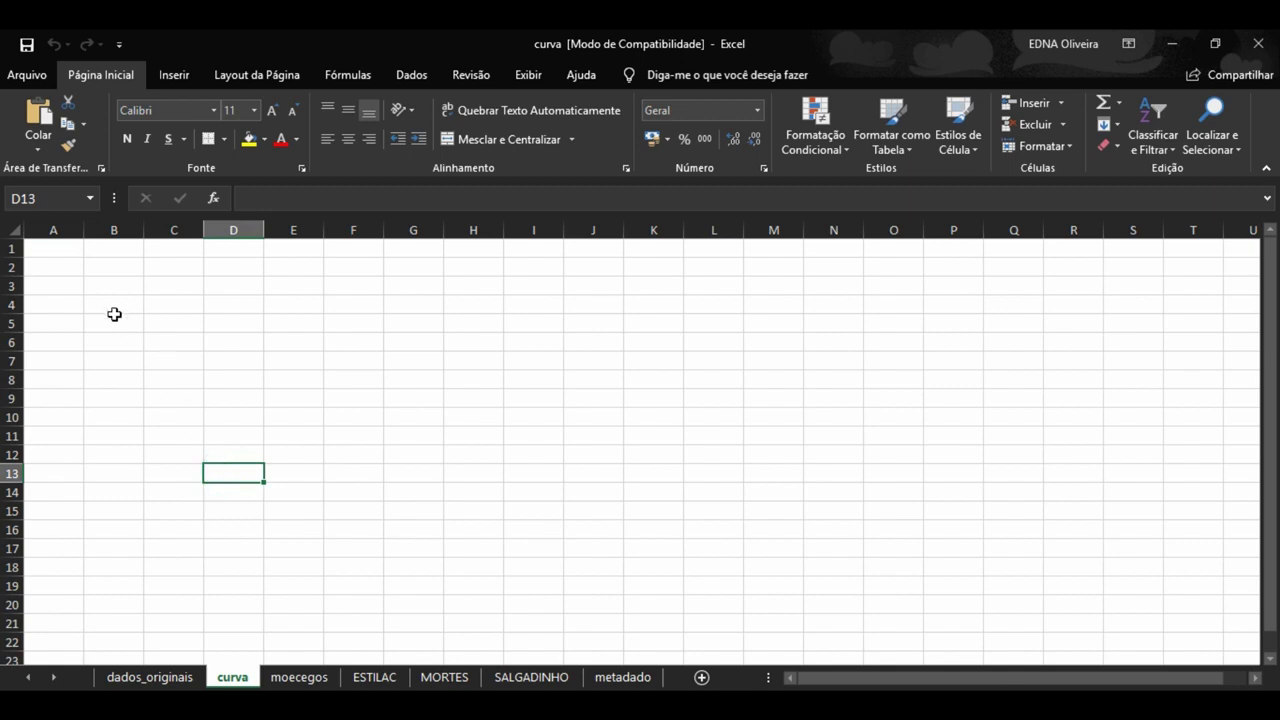
Step: Enter the title "curva" in cell A1 of the new sheet
{"action": "left_click", "coordinate": [64, 253]}
{"action": "type", "text": "curva"}
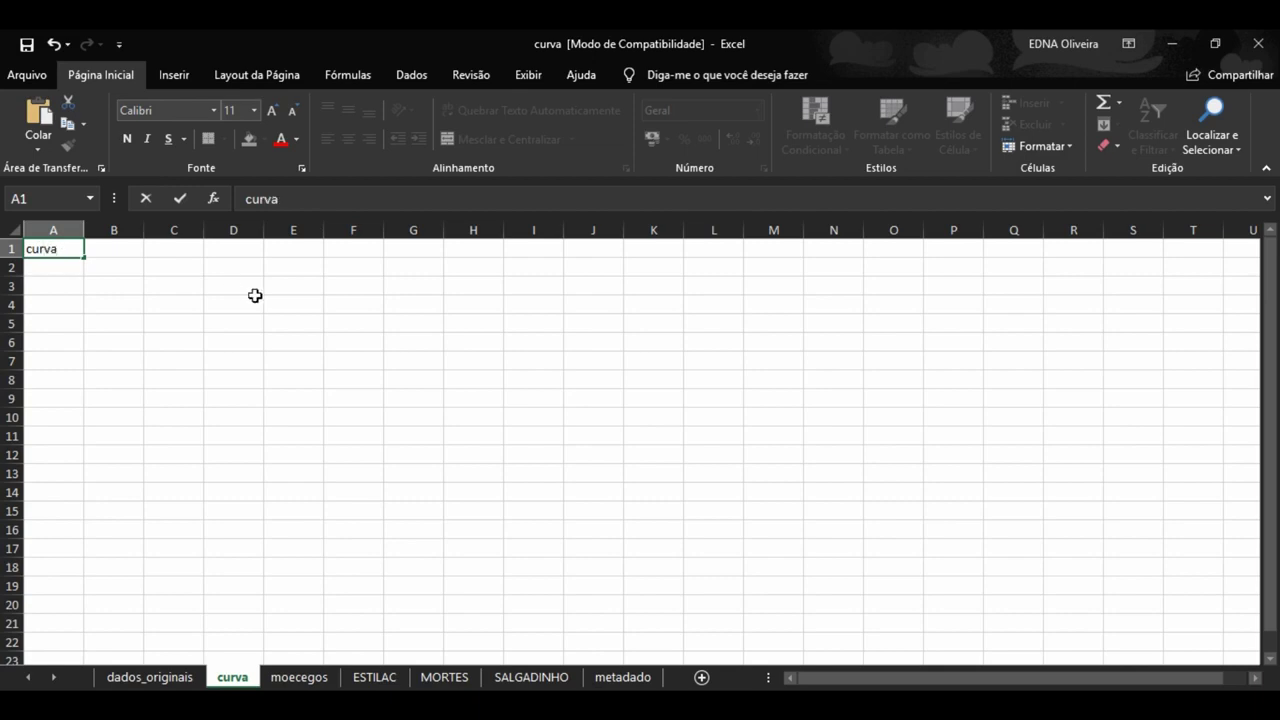
{"action": "left_click", "coordinate": [234, 266]}
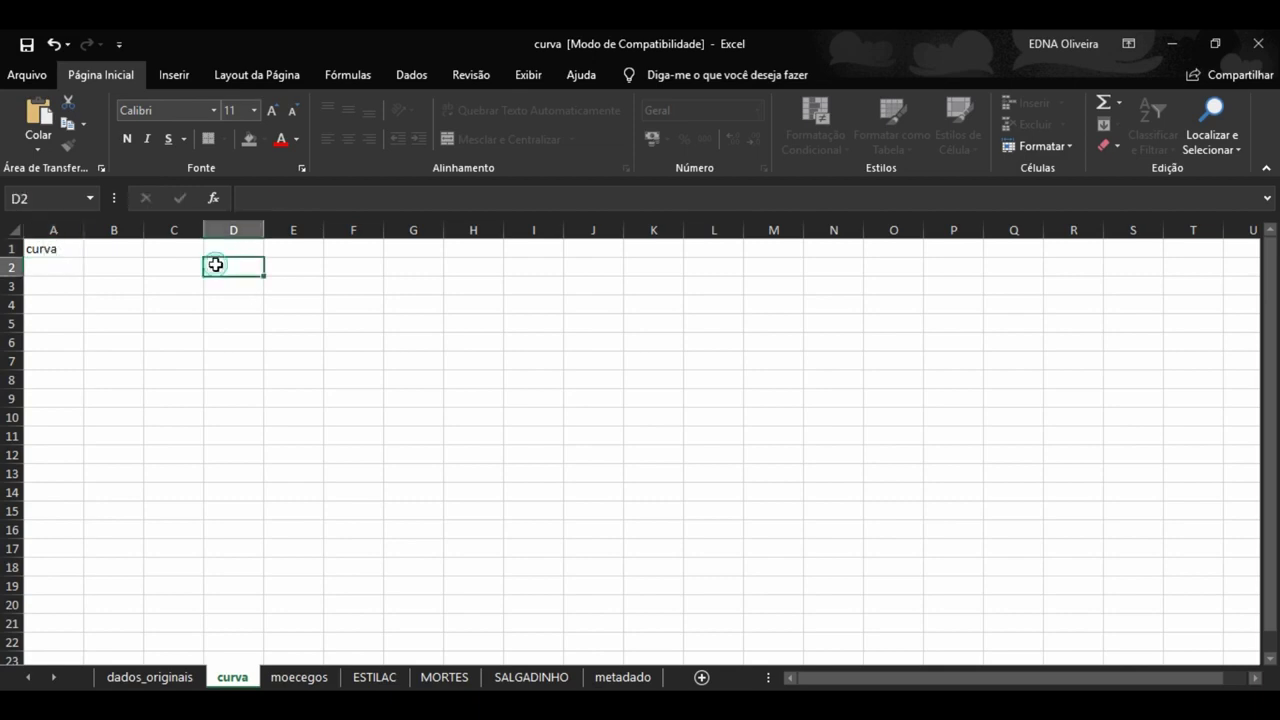
Step: Check the species headings sp.1 to sp.22 on dados_originais and enter the species count 22 in cell A2 of the curva sheet
{"action": "left_click", "coordinate": [184, 679]}
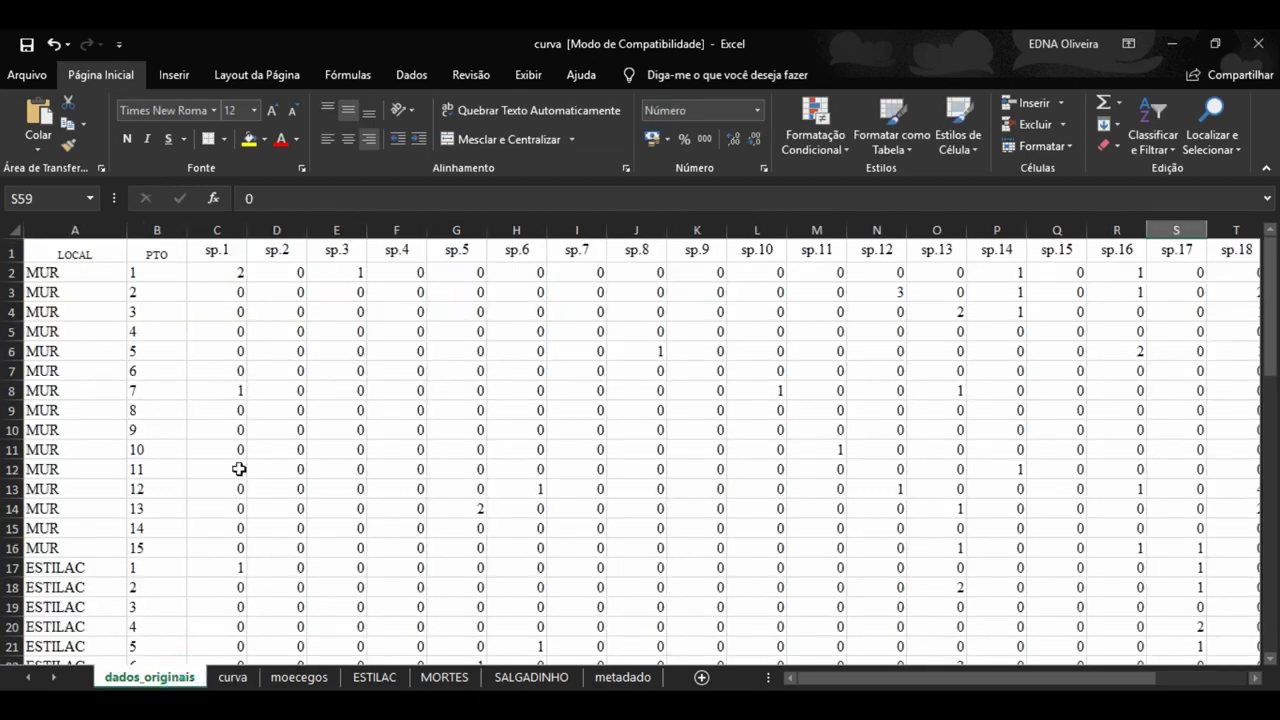
{"action": "left_click_drag", "start_coordinate": [228, 252], "coordinate": [1136, 266]}
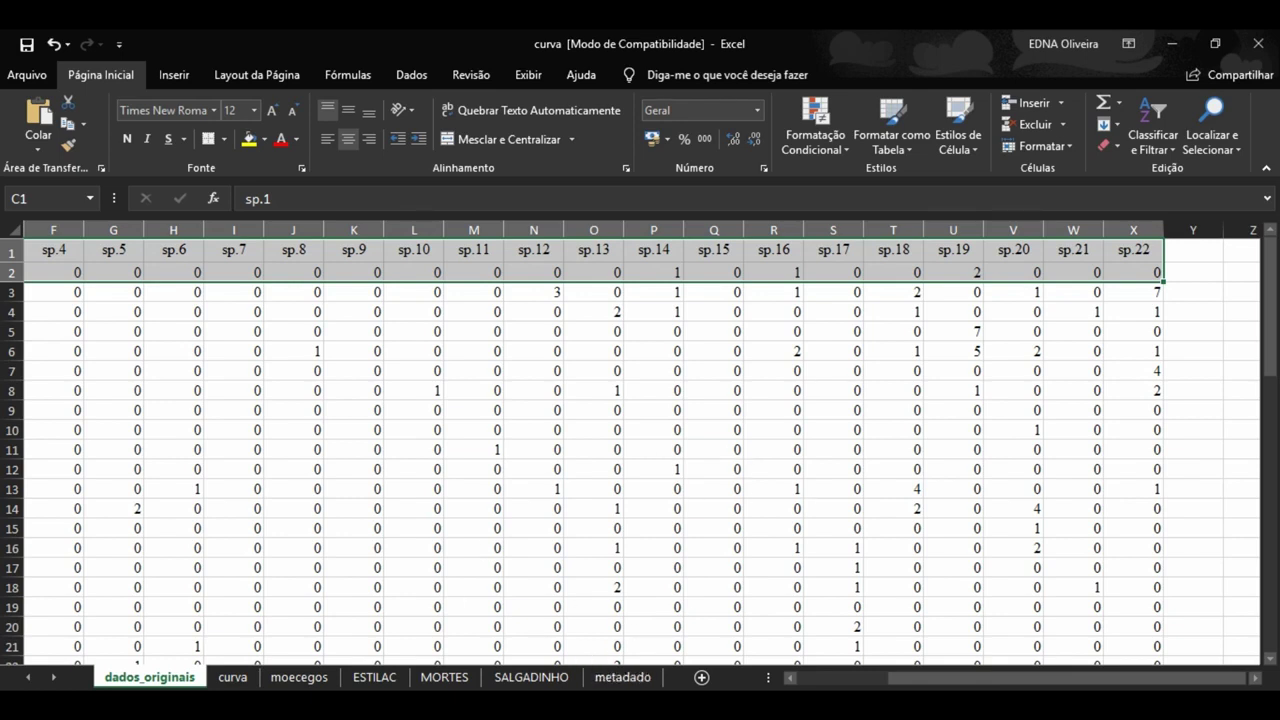
{"action": "left_click", "coordinate": [248, 680]}
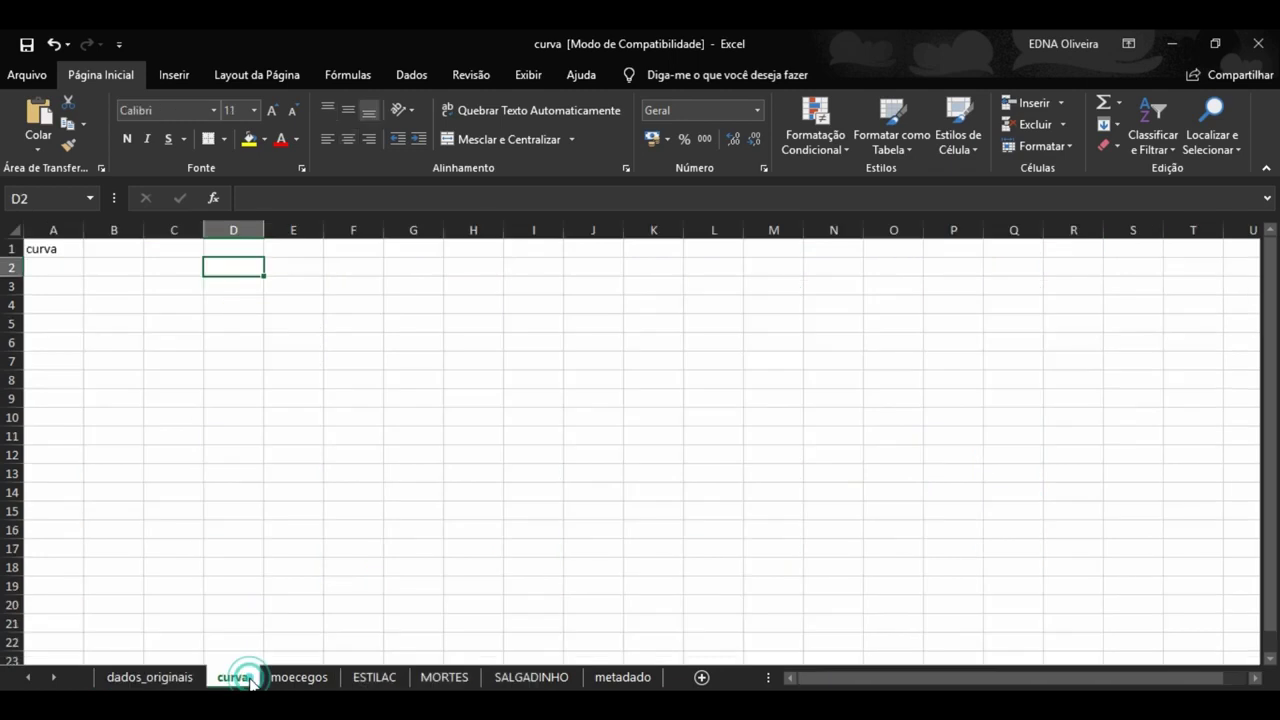
{"action": "left_click", "coordinate": [58, 270]}
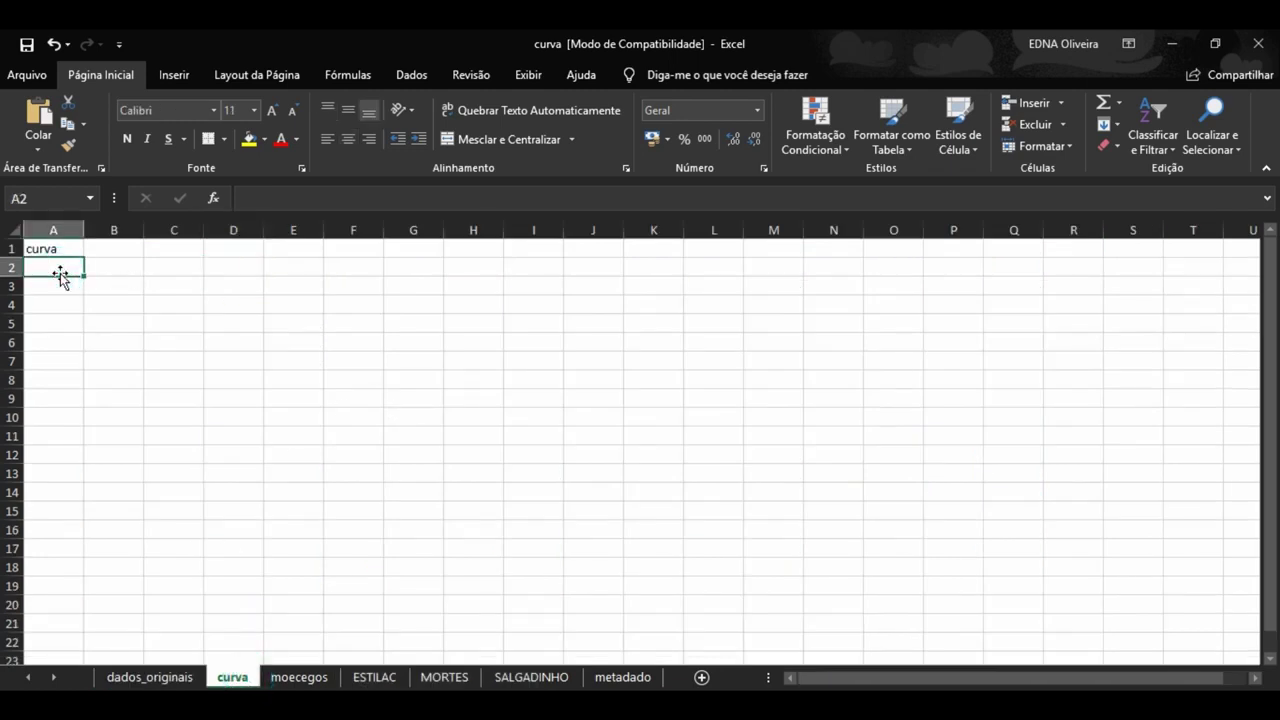
{"action": "type", "text": "22"}
{"action": "left_click", "coordinate": [218, 366]}
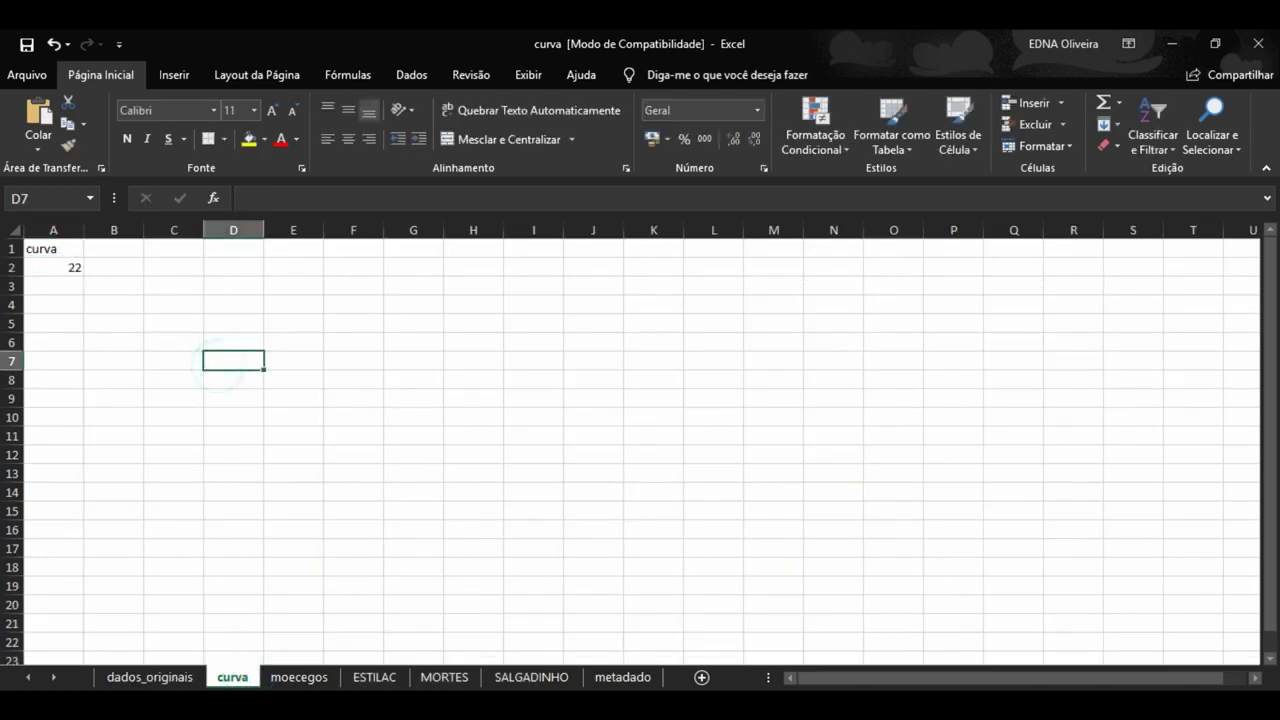
Step: Check the sample rows 2 to 61 on dados_originais and enter the sample count 60 in cell B2 of the curva sheet
{"action": "left_click", "coordinate": [150, 677]}
{"action": "left_click_drag", "start_coordinate": [928, 686], "coordinate": [836, 686]}
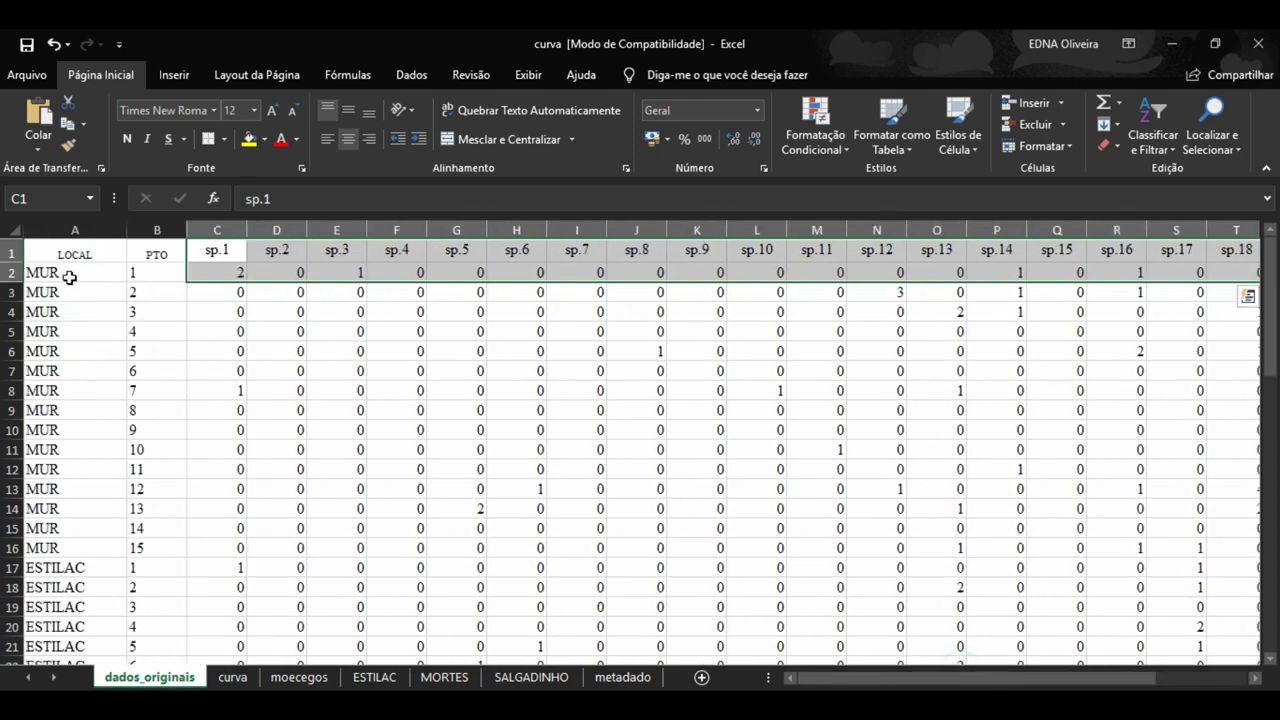
{"action": "left_click_drag", "start_coordinate": [69, 276], "coordinate": [75, 655]}
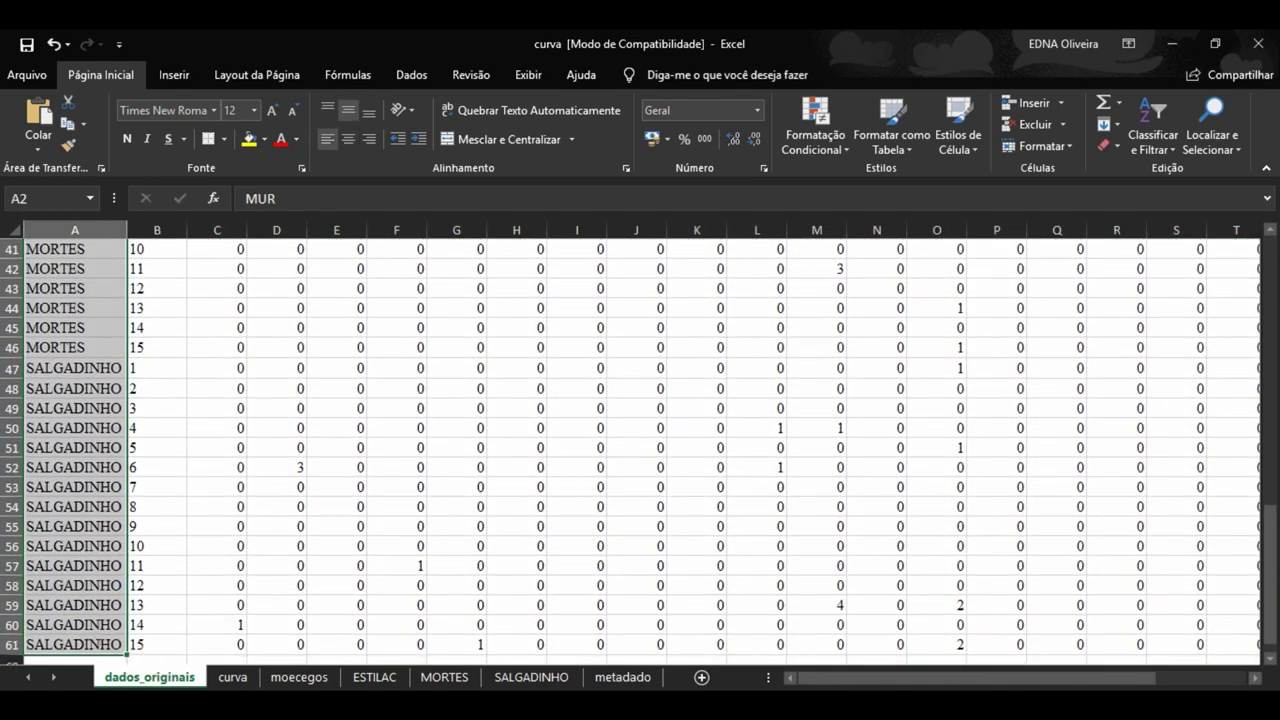
{"action": "left_click", "coordinate": [236, 679]}
{"action": "left_click", "coordinate": [110, 268]}
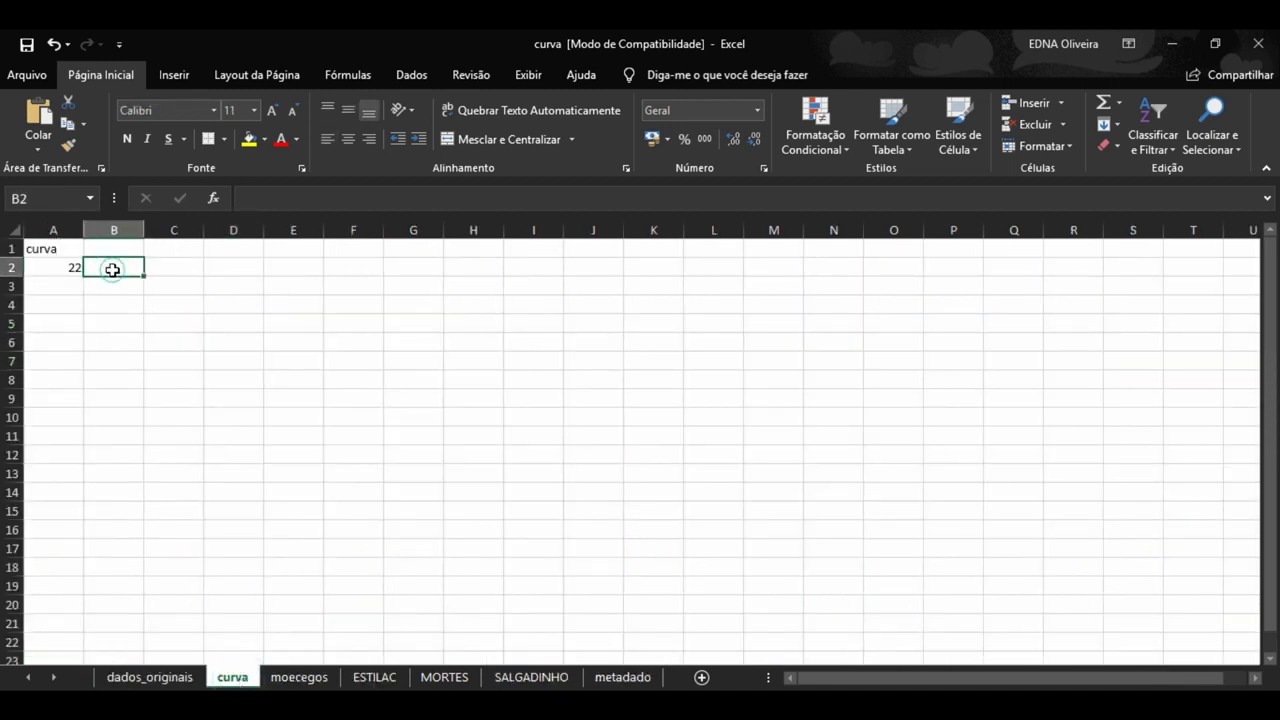
{"action": "type", "text": "60"}
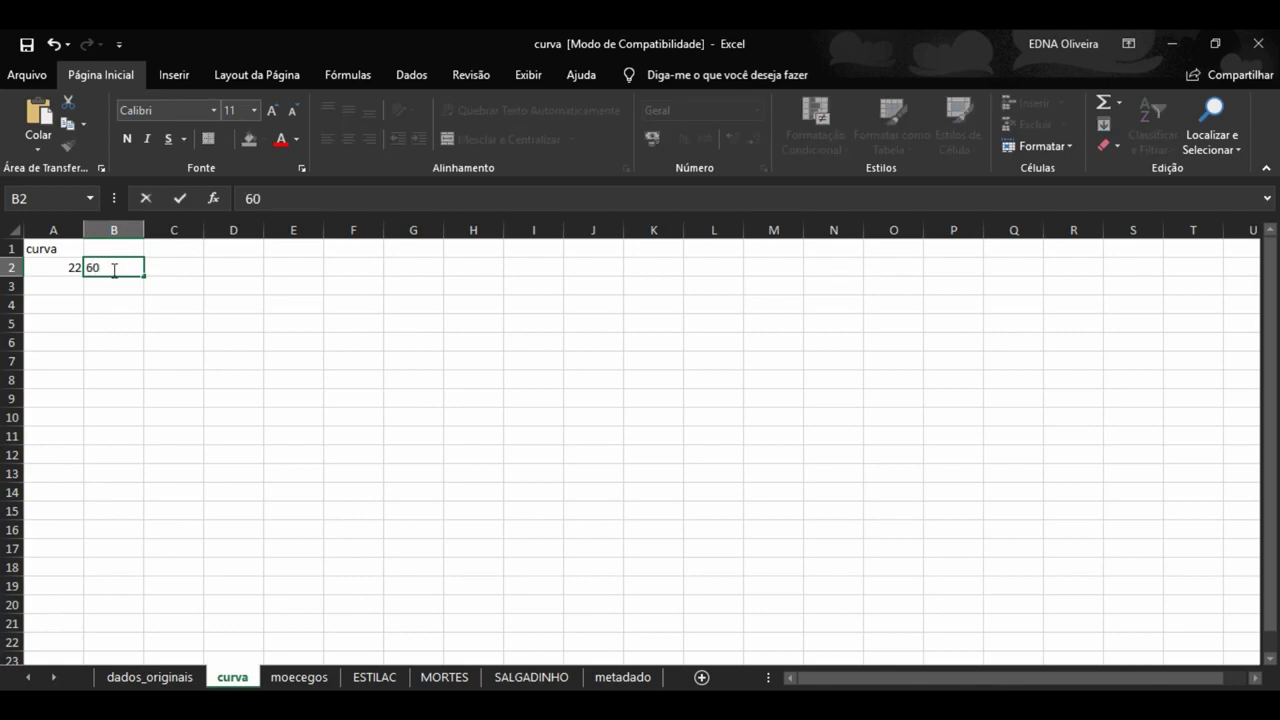
{"action": "left_click", "coordinate": [234, 286]}
Step: Copy the species abundance values C2:X61 from dados_originais and paste them into the curva sheet starting at cell A3
{"action": "left_click", "coordinate": [157, 679]}
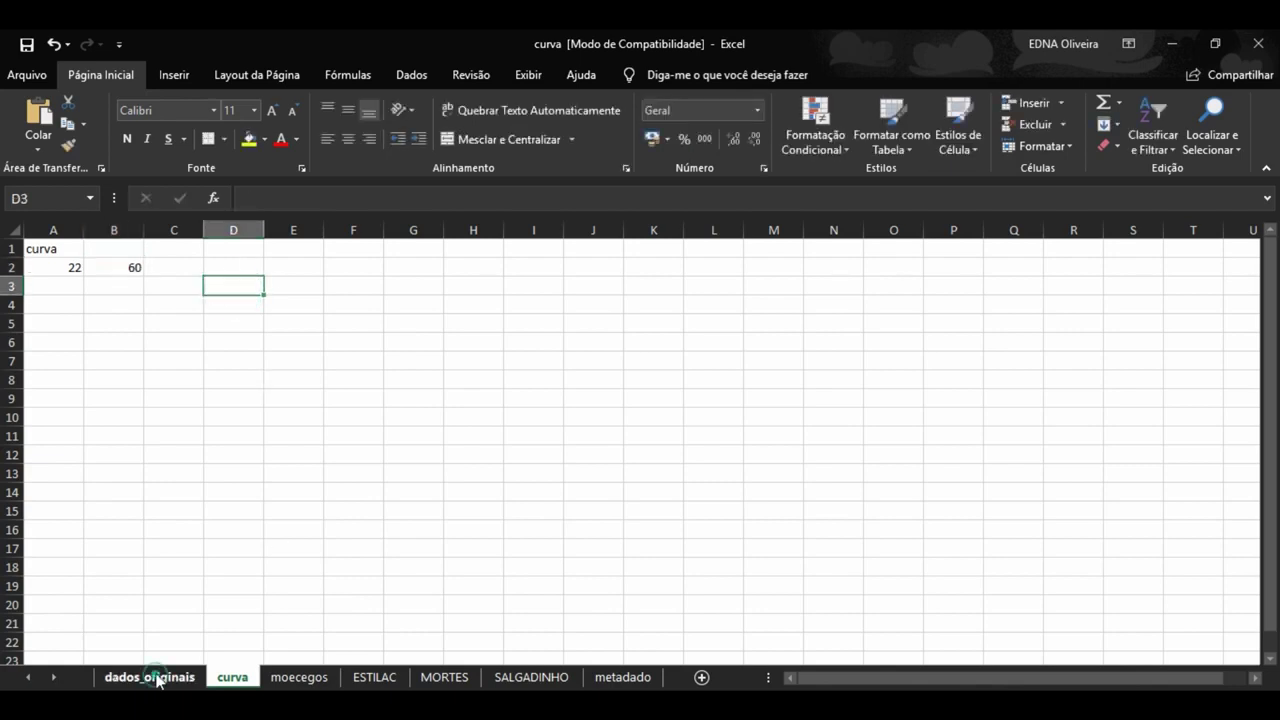
{"action": "scroll", "coordinate": [349, 549], "scroll_direction": "up", "scroll_amount": 13}
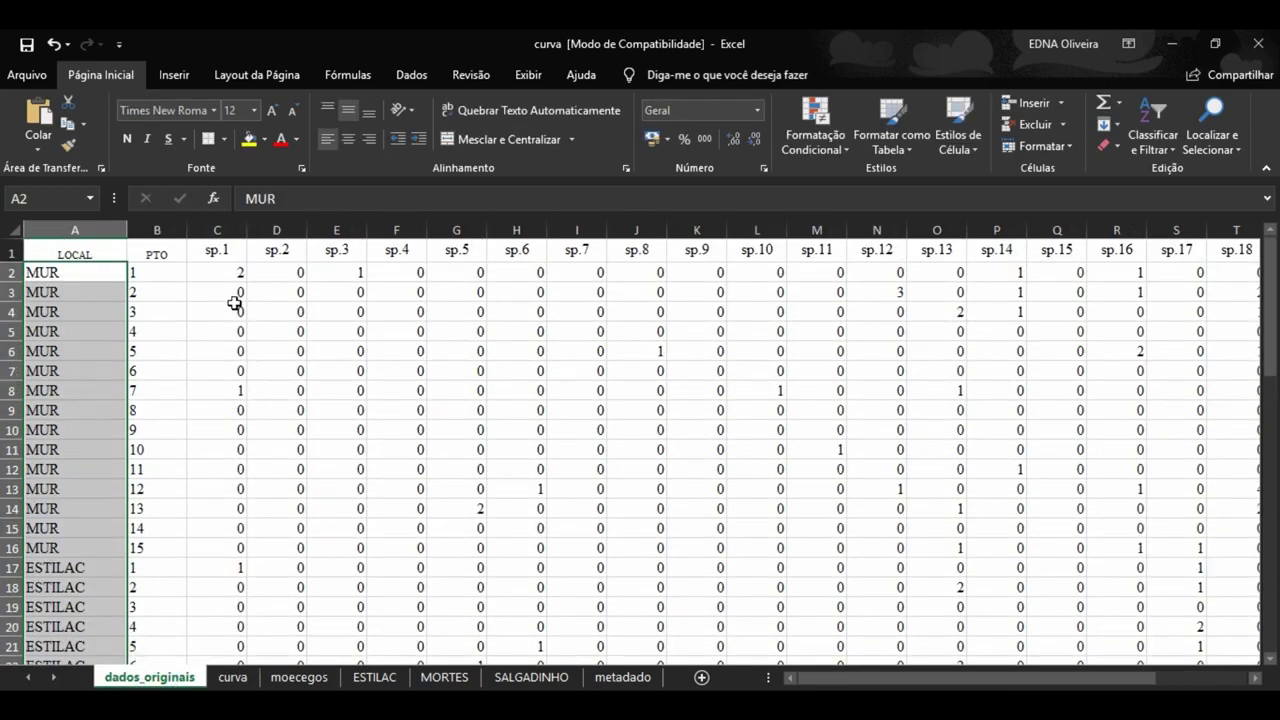
{"action": "left_click_drag", "start_coordinate": [232, 272], "coordinate": [1155, 628]}
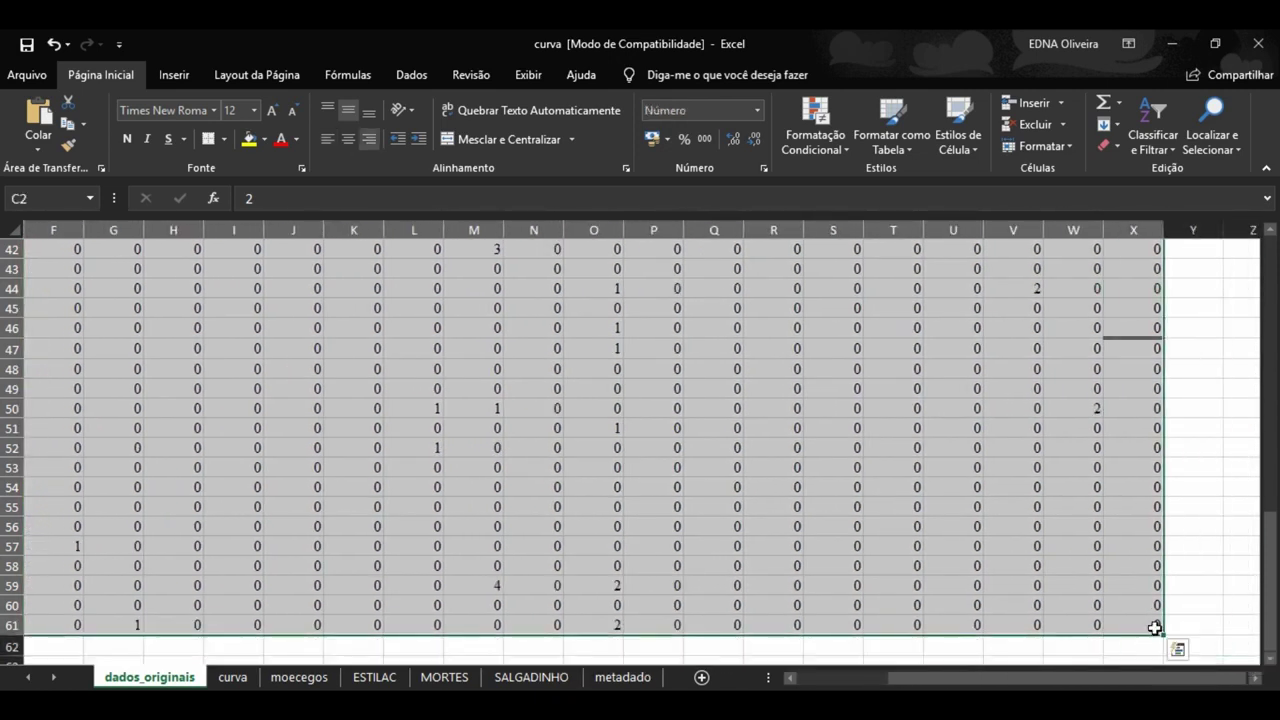
{"action": "key", "text": "ctrl+c"}
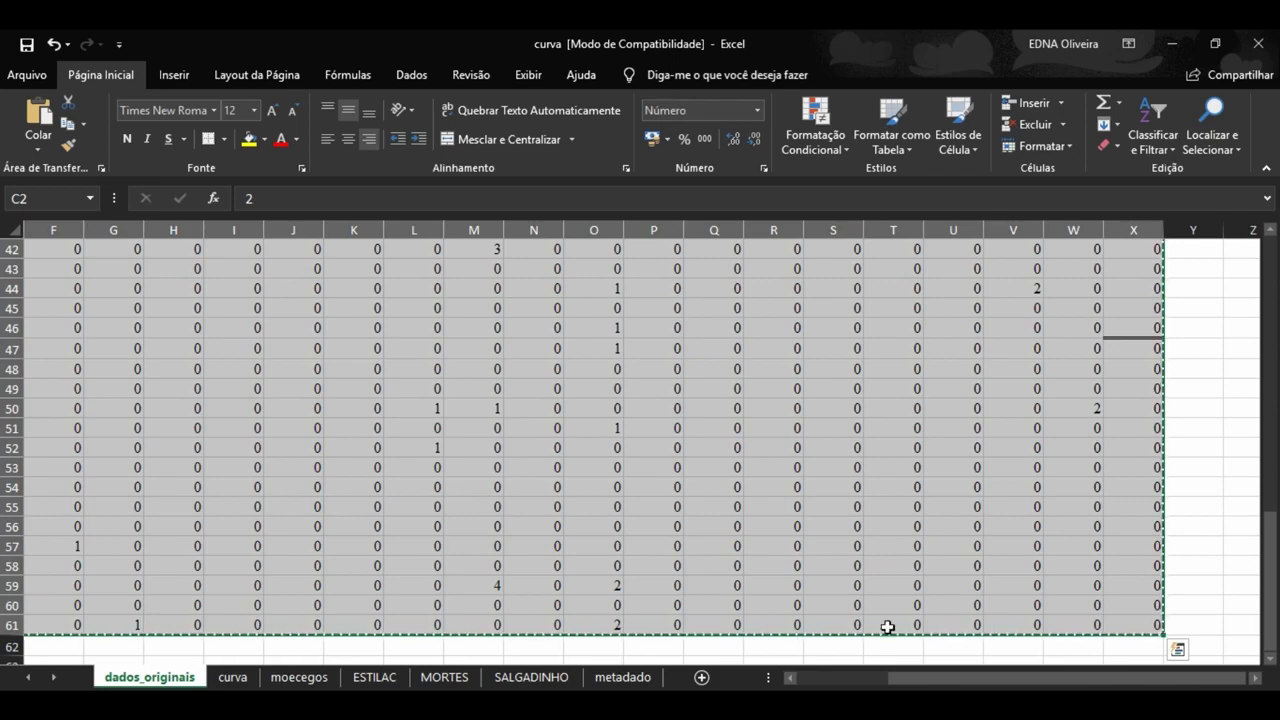
{"action": "left_click", "coordinate": [232, 677]}
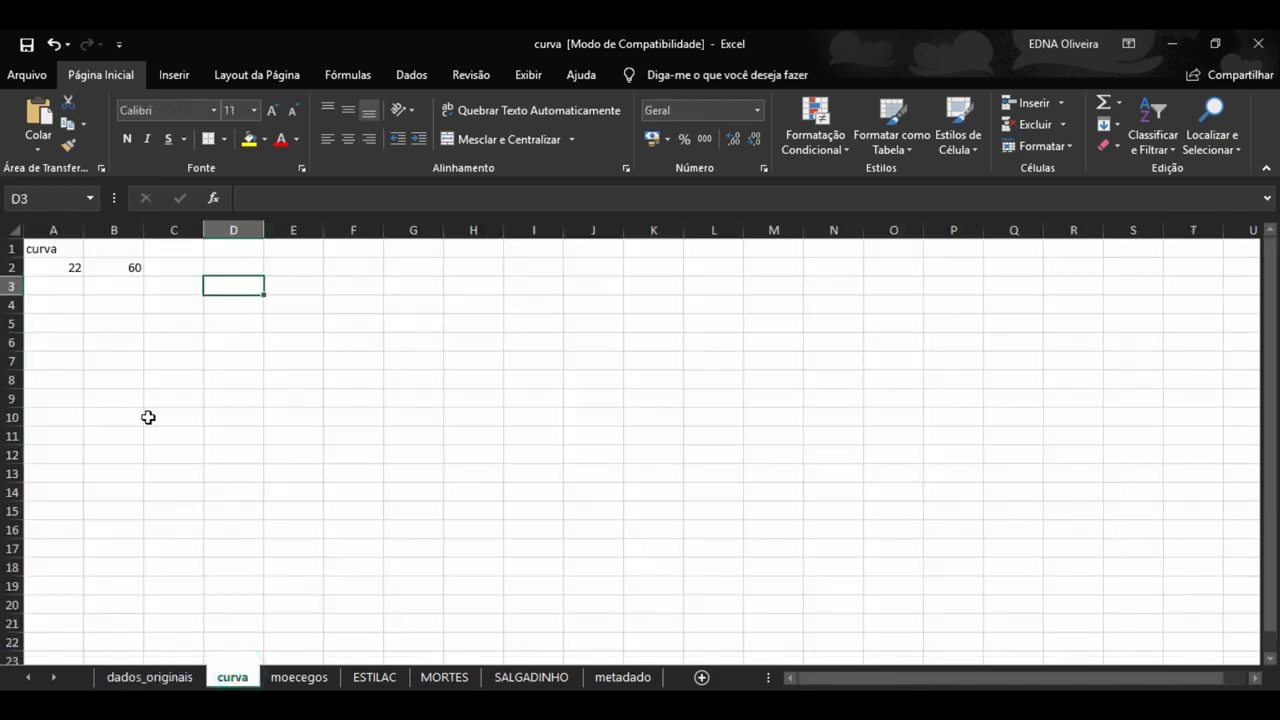
{"action": "left_click", "coordinate": [73, 287]}
{"action": "key", "text": "ctrl+v"}
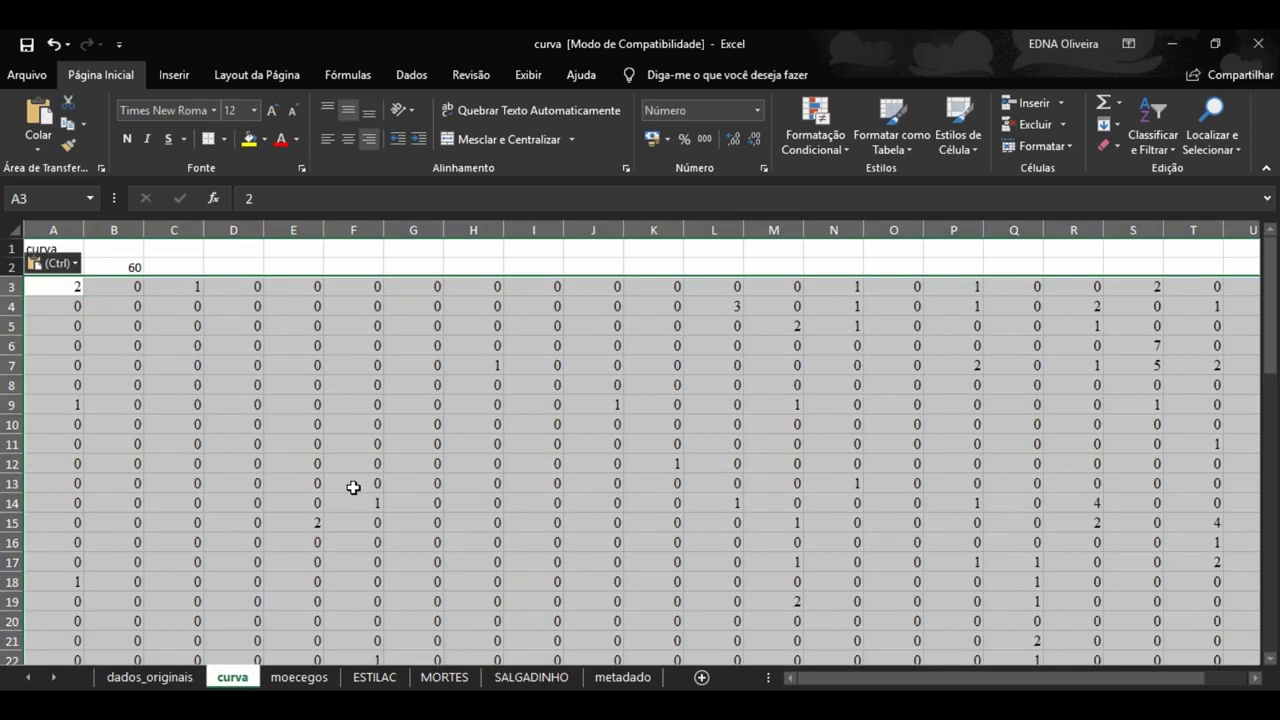
{"action": "left_click", "coordinate": [440, 262]}
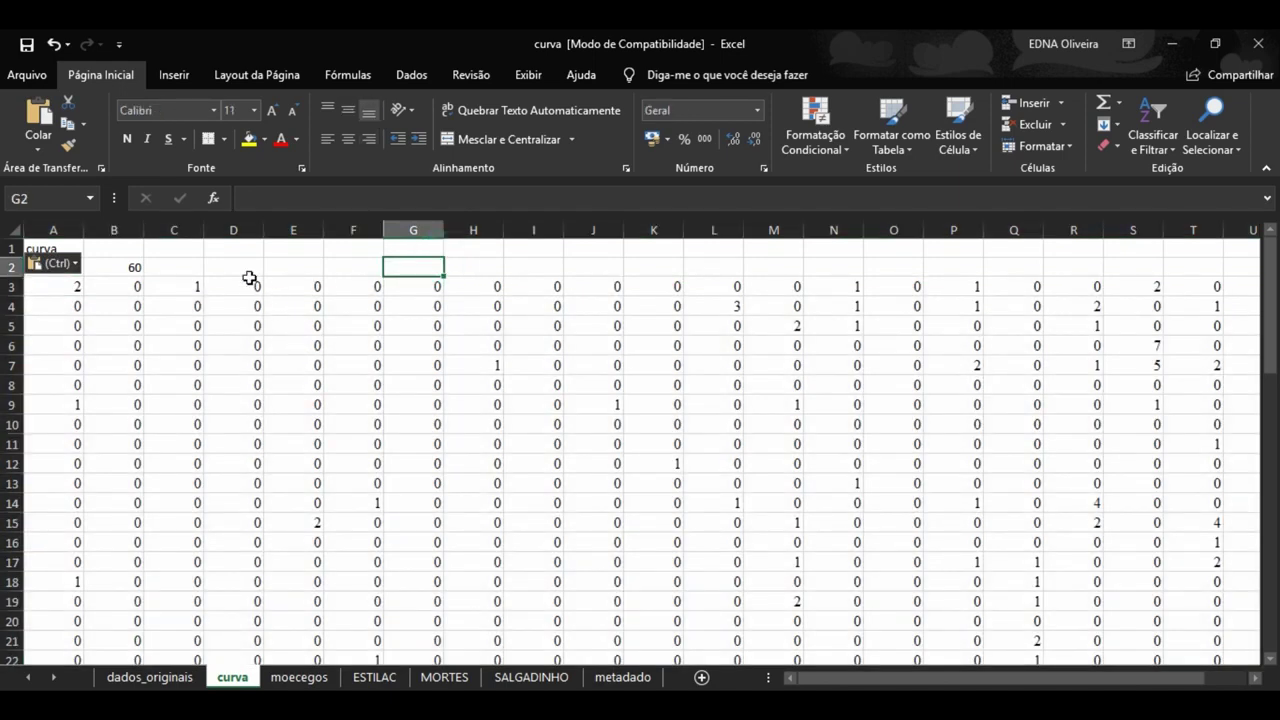
Step: Save only the curva sheet as tab-delimited text named curva in the estimativa folder, replacing the existing curva.txt
{"action": "left_click", "coordinate": [26, 78]}
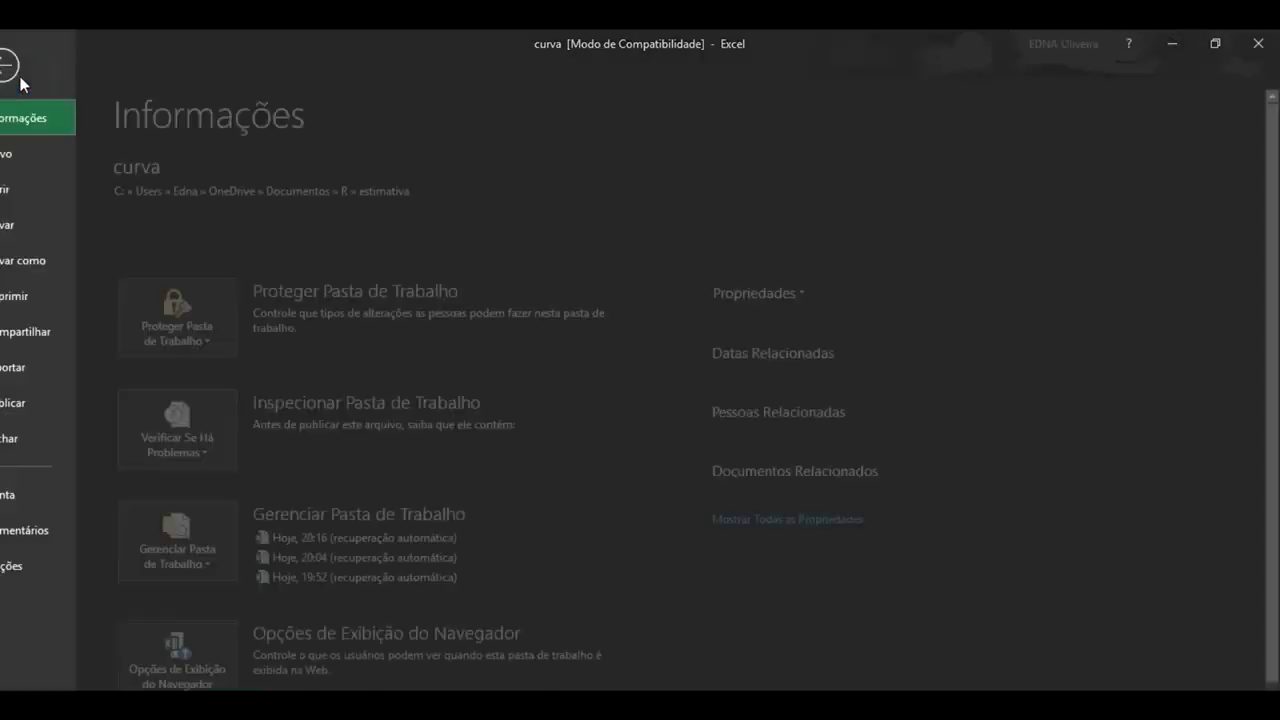
{"action": "left_click", "coordinate": [48, 262]}
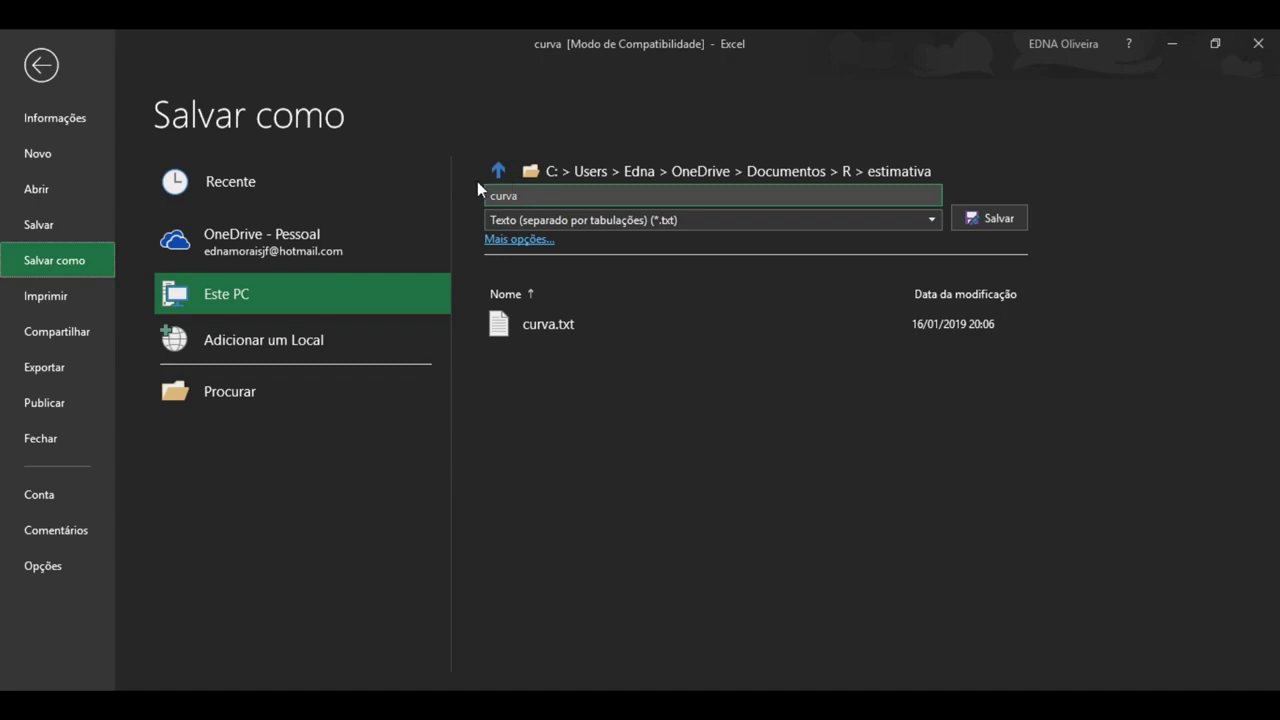
{"action": "left_click", "coordinate": [938, 218]}
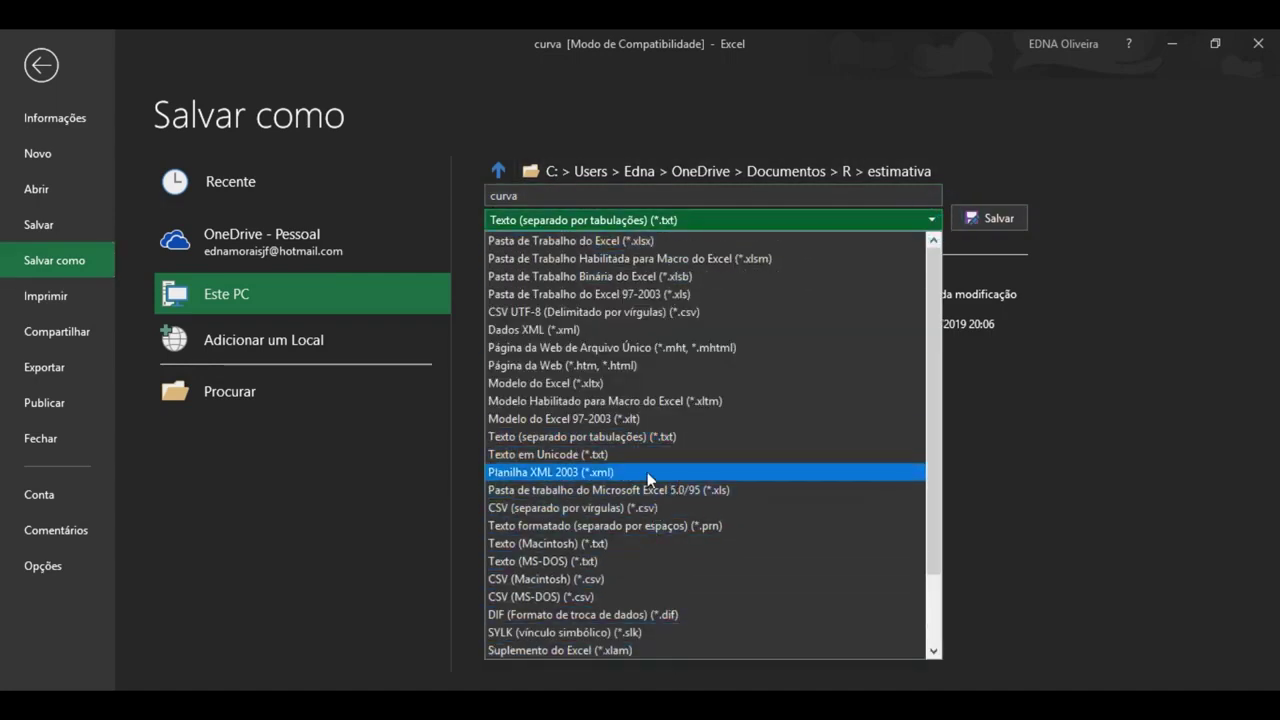
{"action": "left_click", "coordinate": [550, 437]}
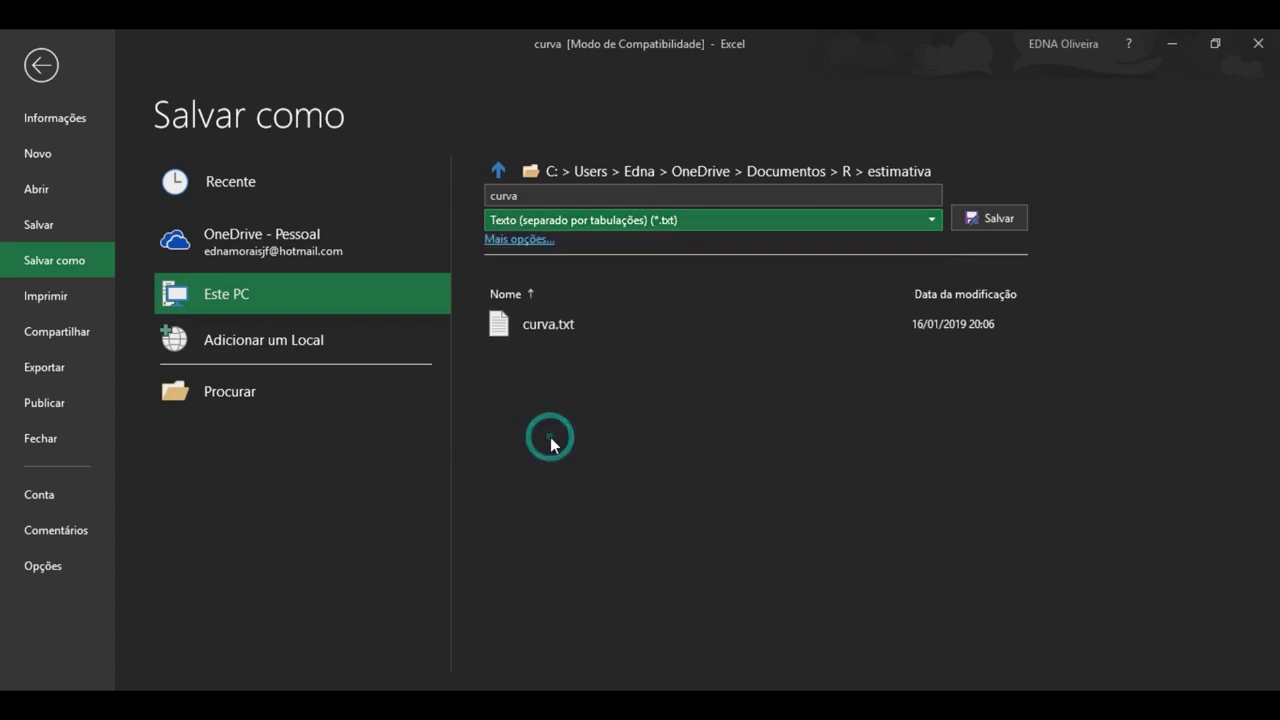
{"action": "left_click", "coordinate": [502, 240]}
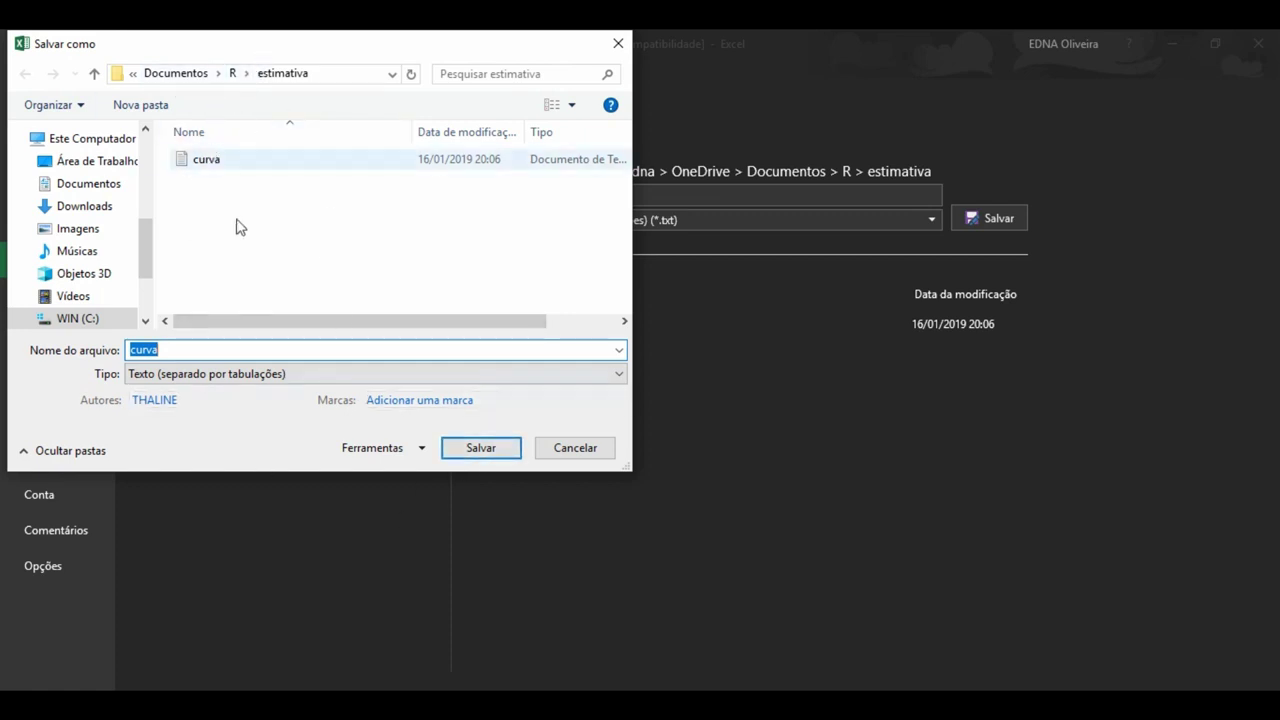
{"action": "left_click", "coordinate": [478, 449]}
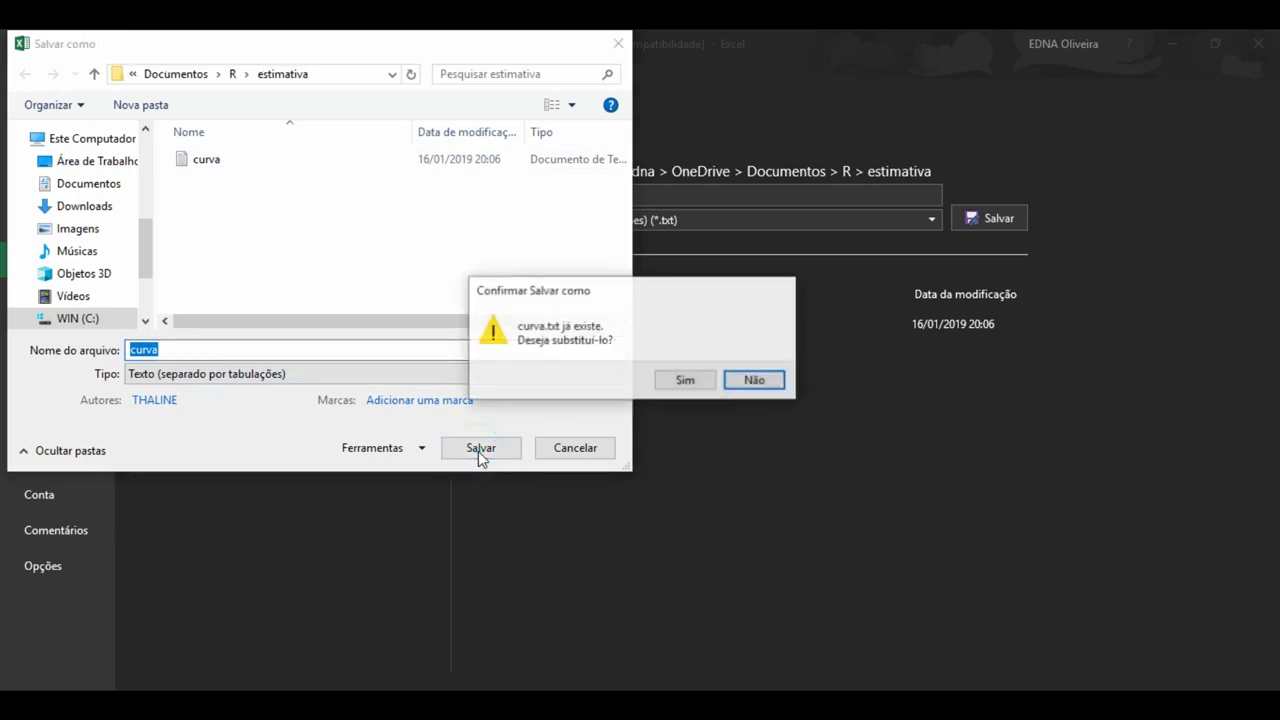
{"action": "left_click", "coordinate": [684, 384]}
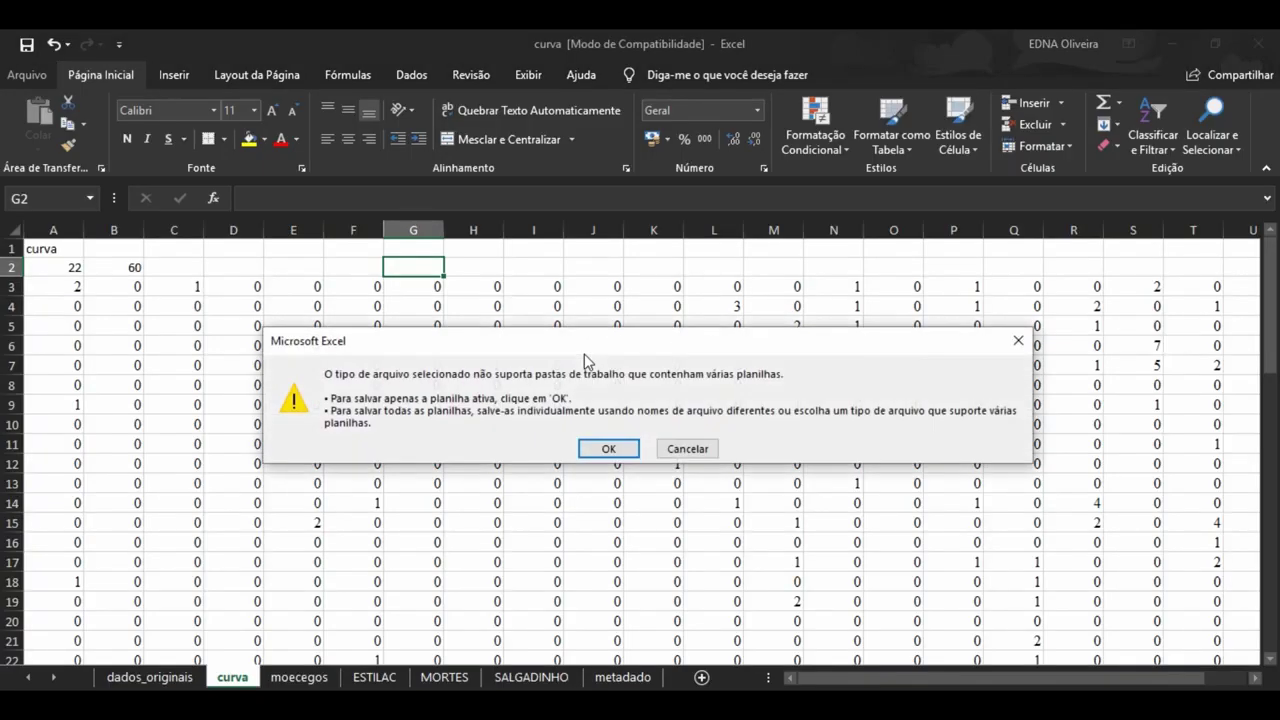
{"action": "left_click", "coordinate": [607, 448]}
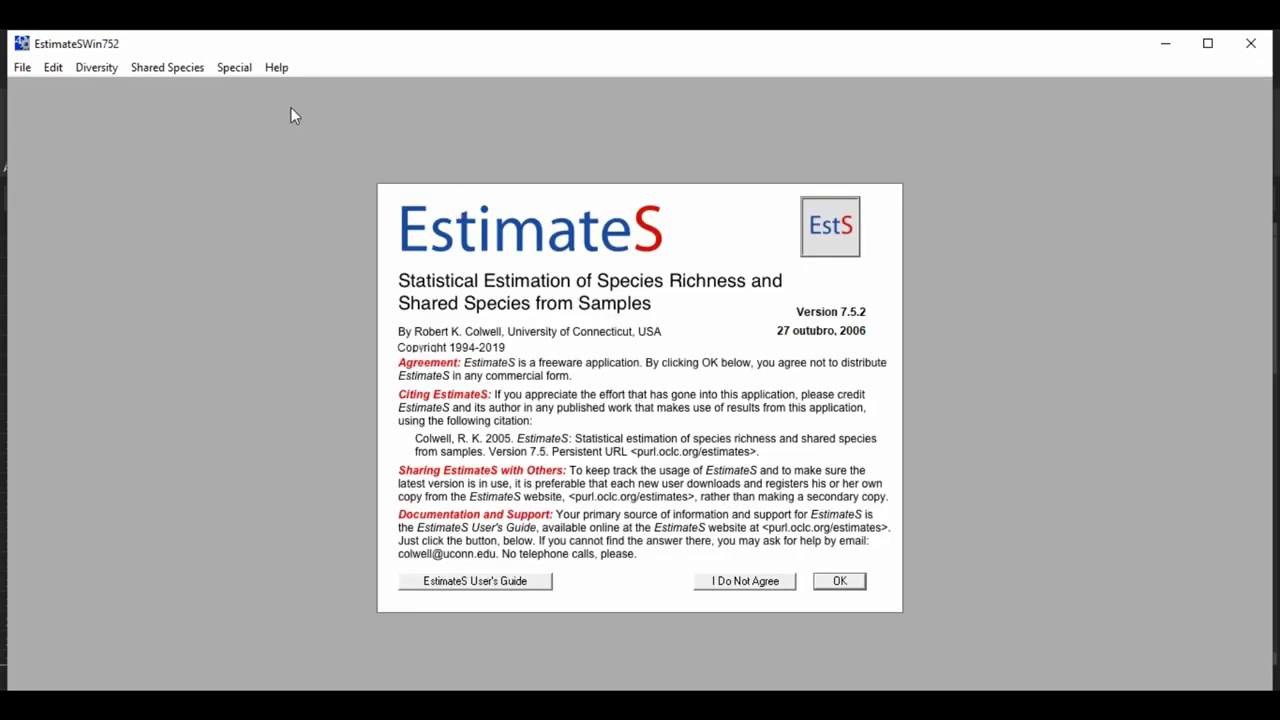
Step: Accept the EstimateS agreement and load curva from the estimativa folder using Format 2: Samples (rows) by Species (columns), skipping 0 rows and 0 columns
{"action": "left_click", "coordinate": [837, 581]}
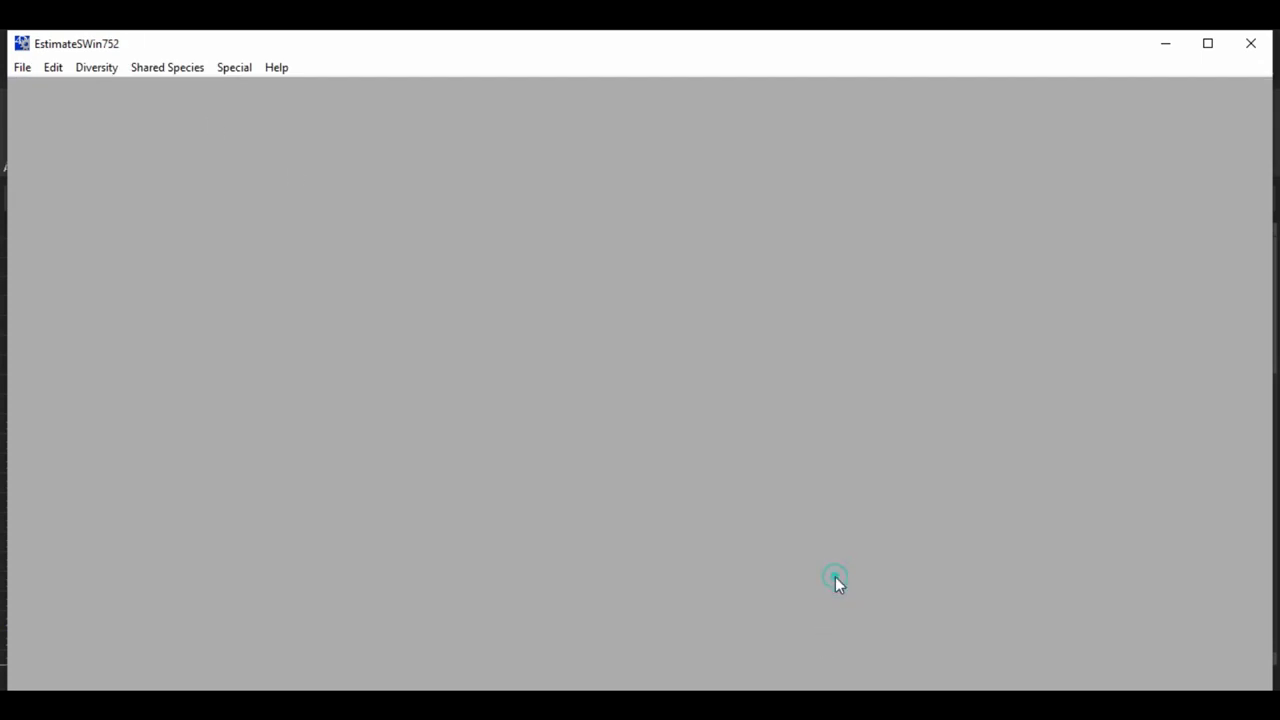
{"action": "left_click", "coordinate": [24, 70]}
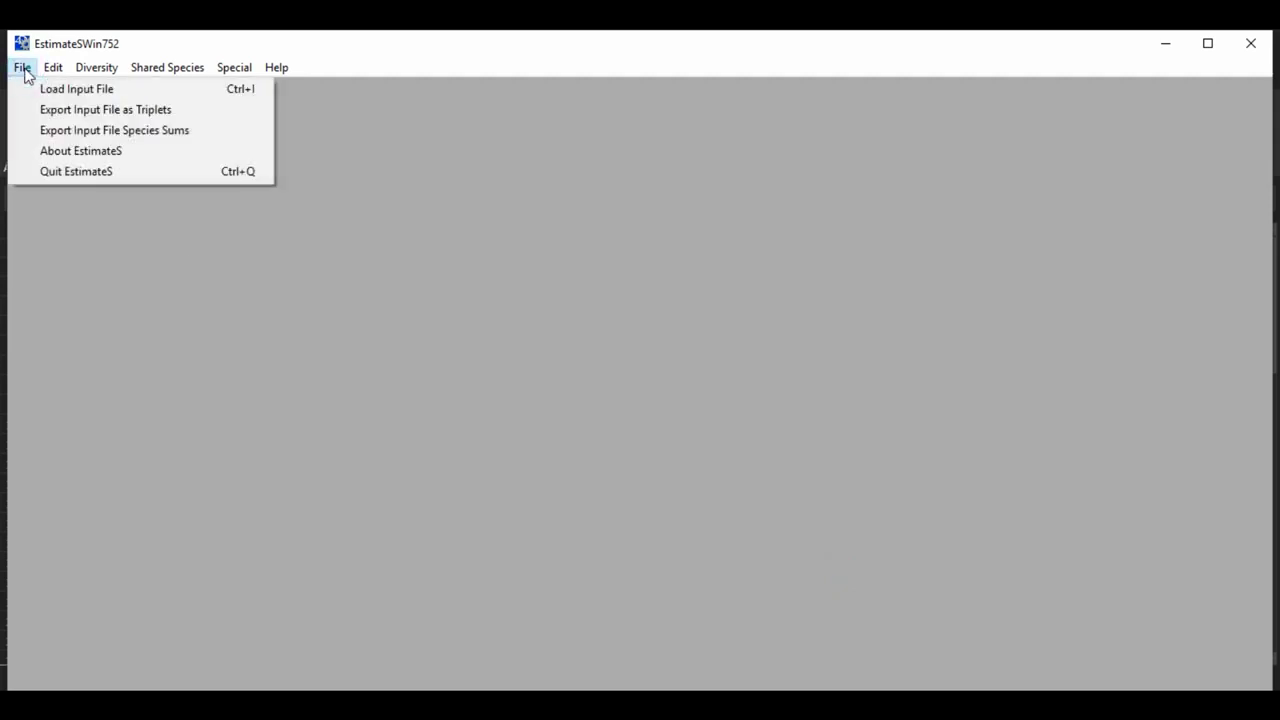
{"action": "left_click", "coordinate": [108, 94]}
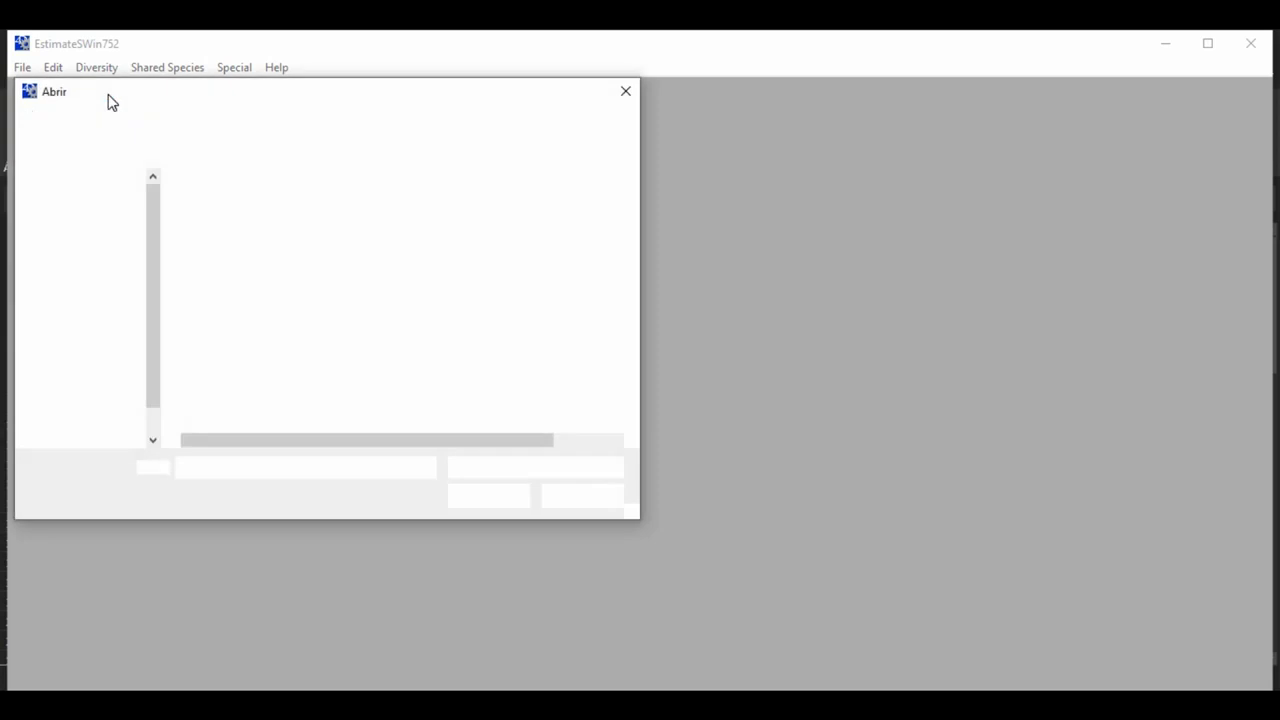
{"action": "left_click", "coordinate": [224, 209]}
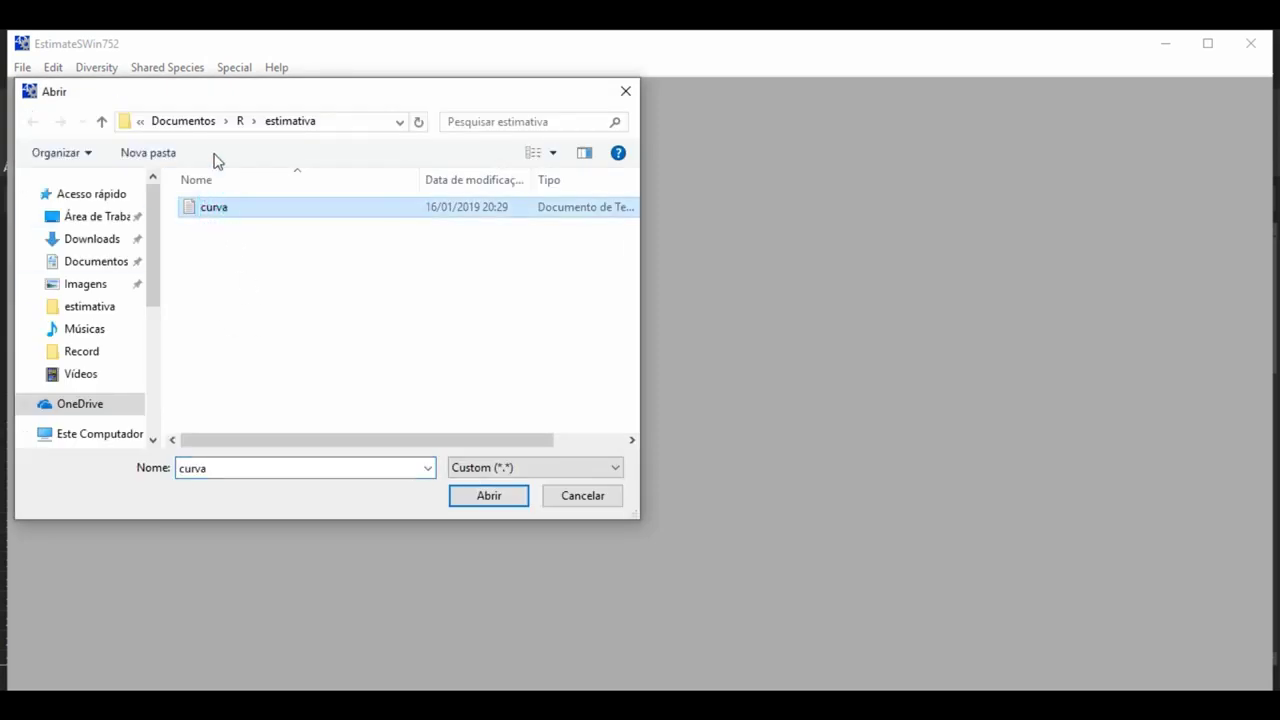
{"action": "left_click", "coordinate": [497, 497]}
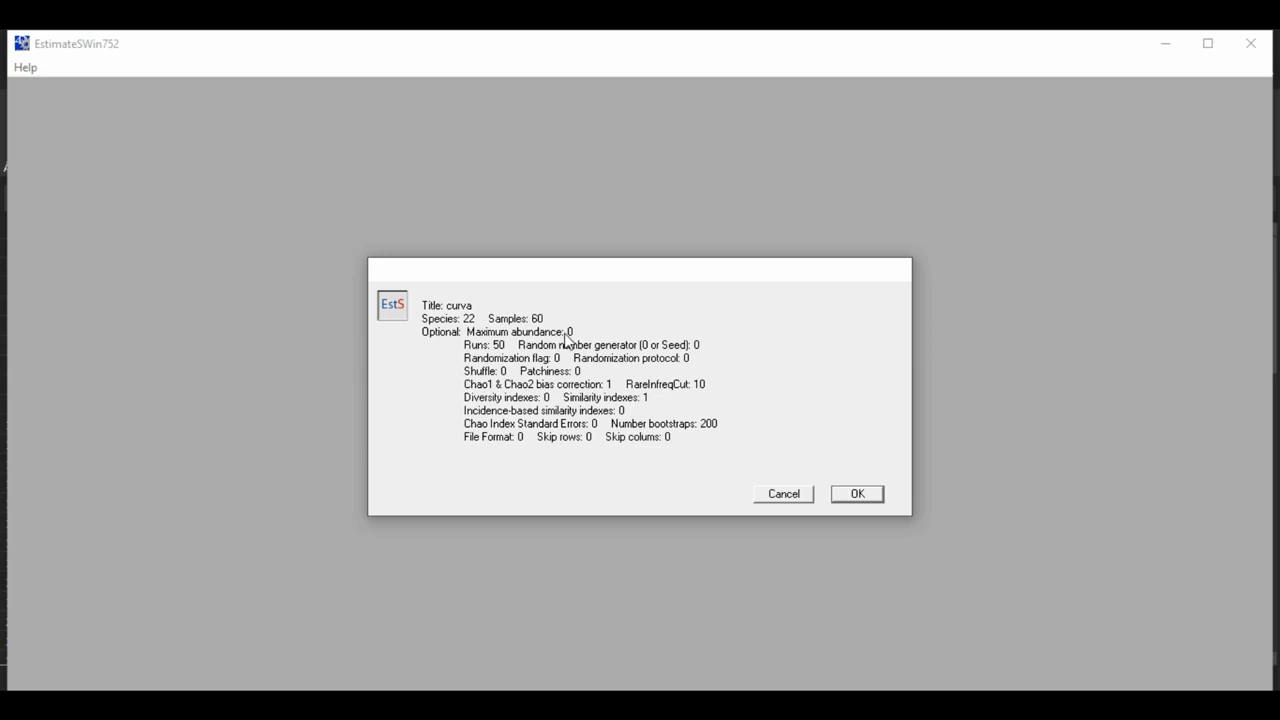
{"action": "left_click", "coordinate": [864, 493]}
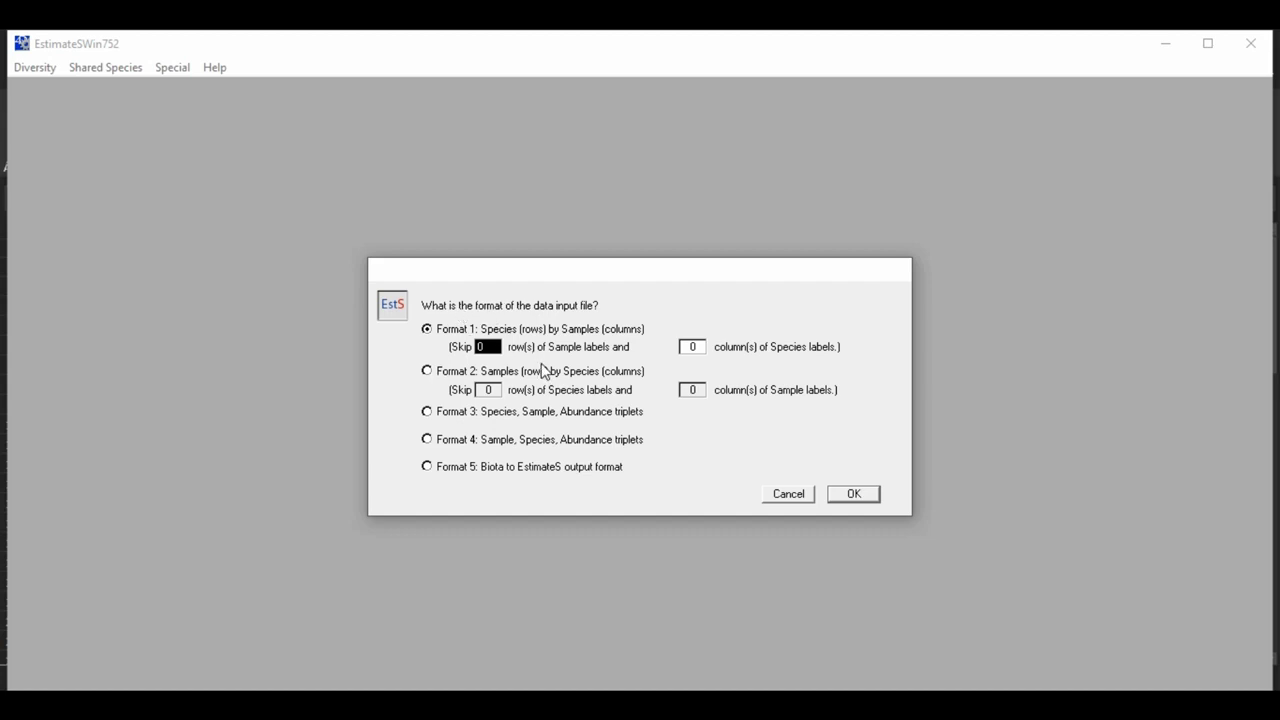
{"action": "left_click", "coordinate": [426, 371]}
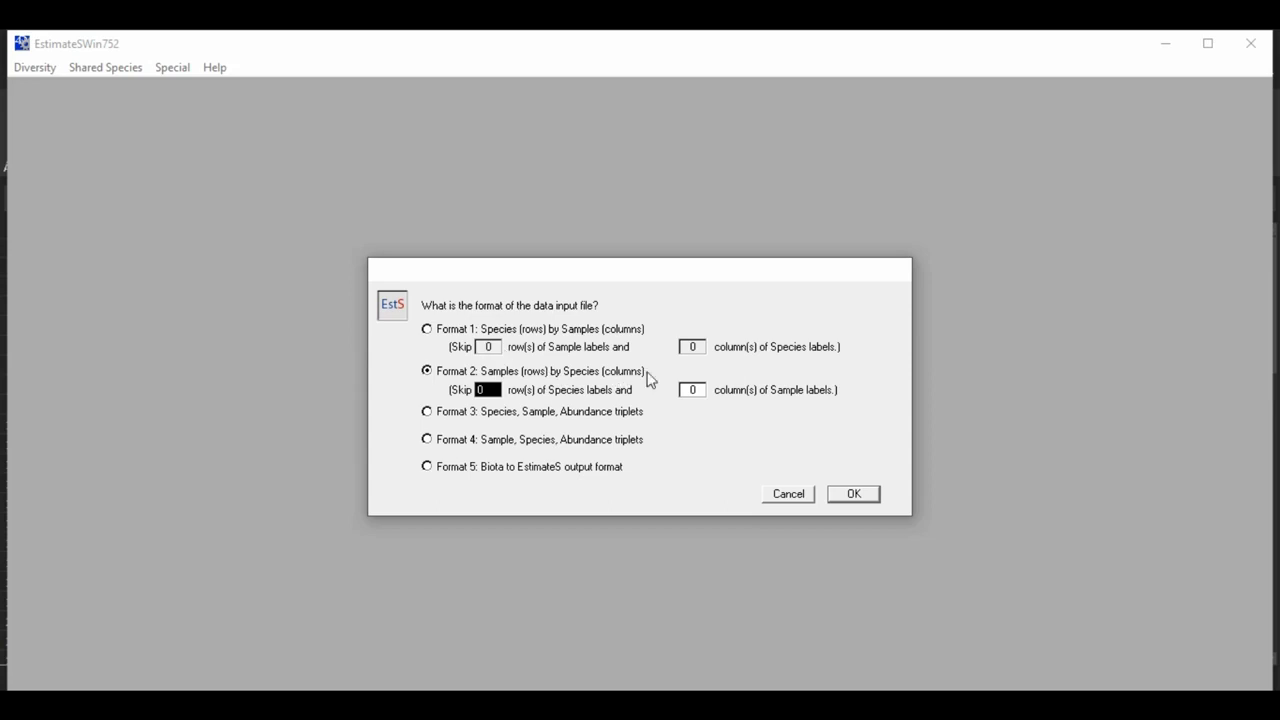
{"action": "left_click", "coordinate": [853, 494]}
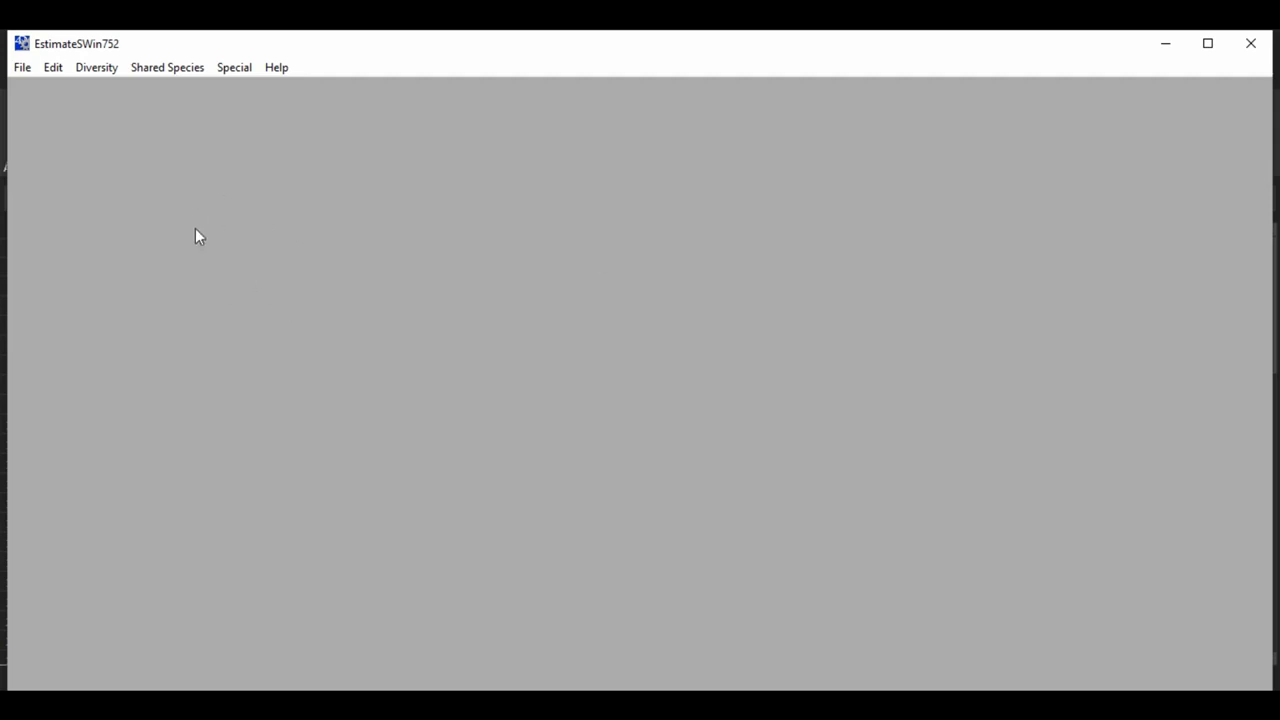
Step: Compute the diversity statistics with 50 randomization runs without replacement, erasing existing records, and export them as text file est in the estimativa folder
{"action": "left_click", "coordinate": [95, 67]}
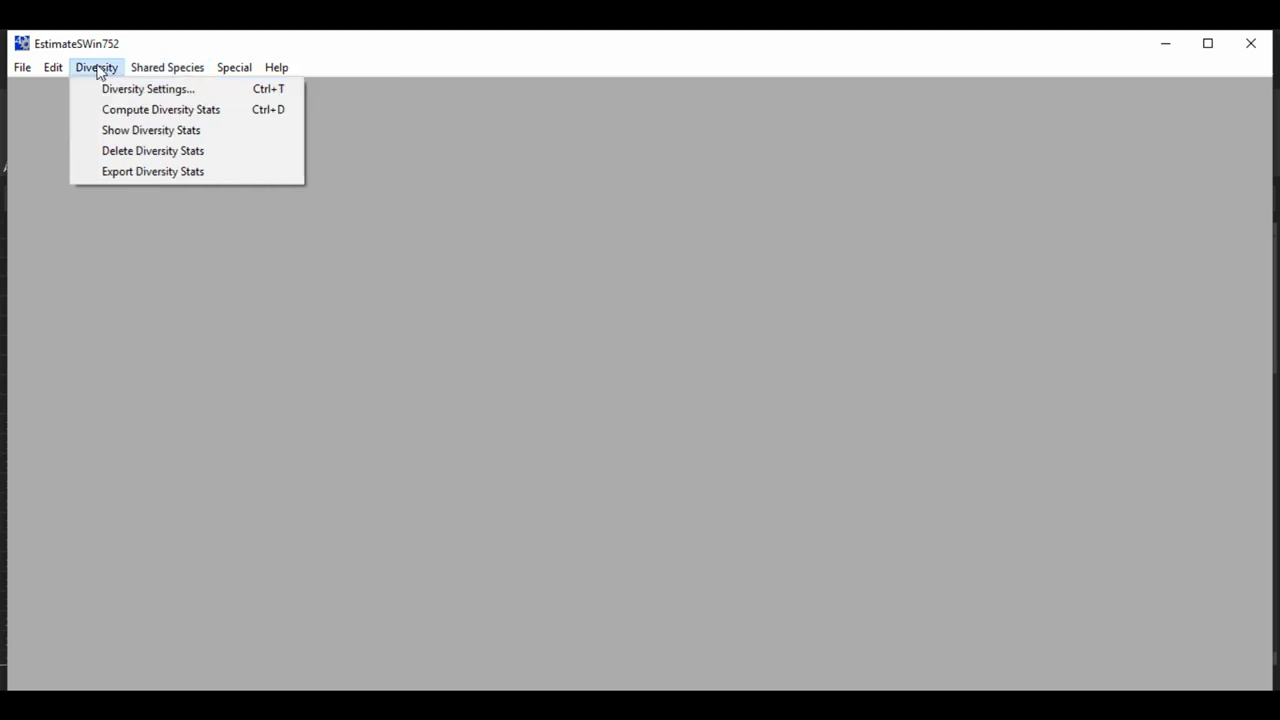
{"action": "left_click", "coordinate": [153, 88]}
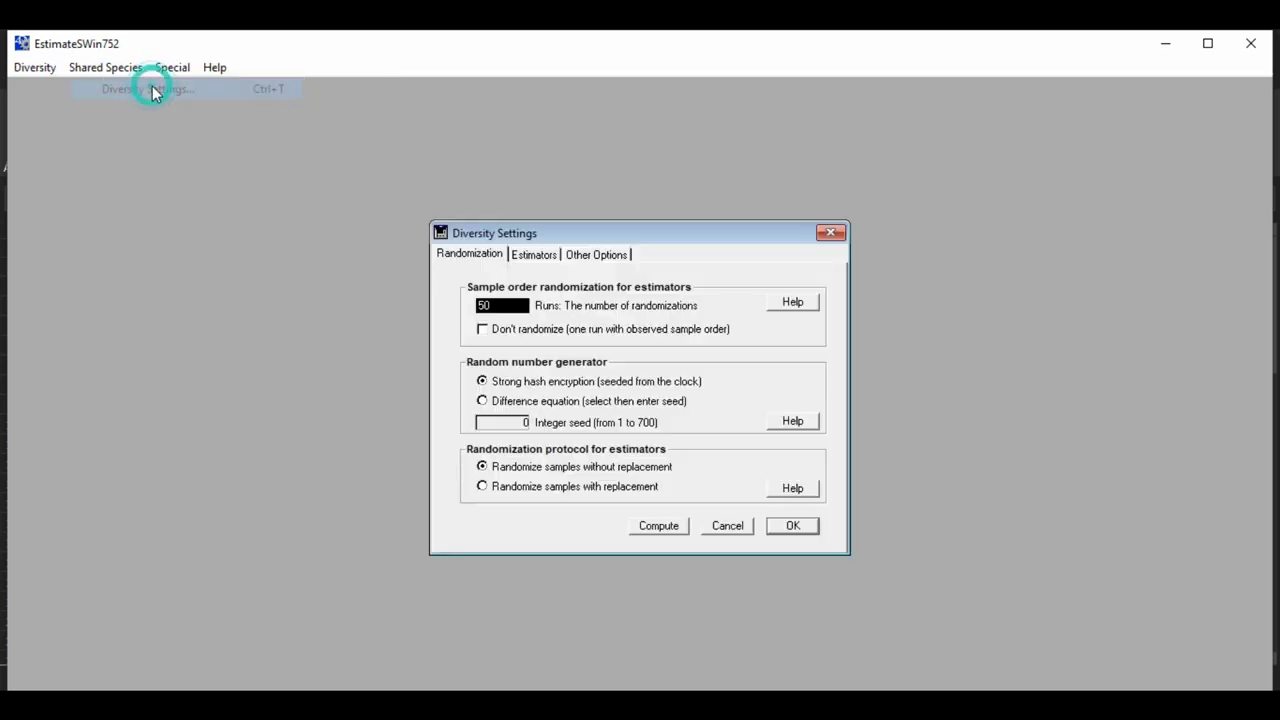
{"action": "left_click", "coordinate": [585, 306]}
{"action": "left_click", "coordinate": [508, 306]}
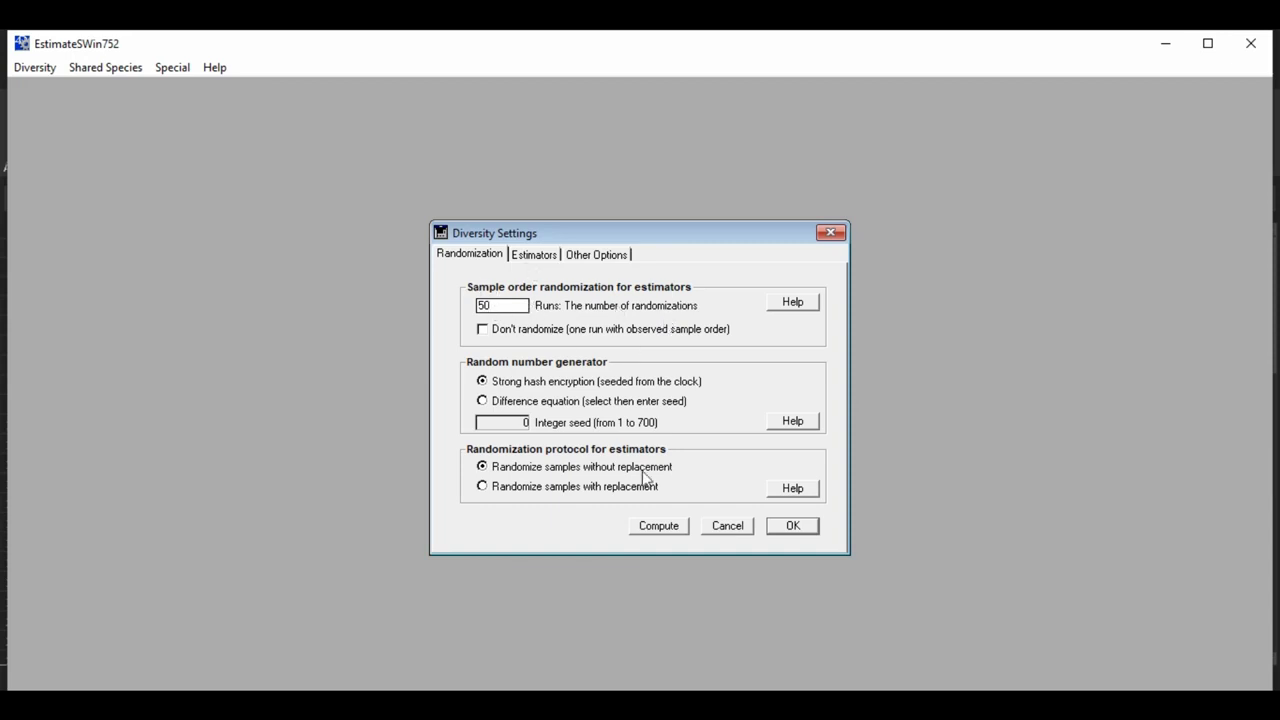
{"action": "left_click", "coordinate": [656, 528]}
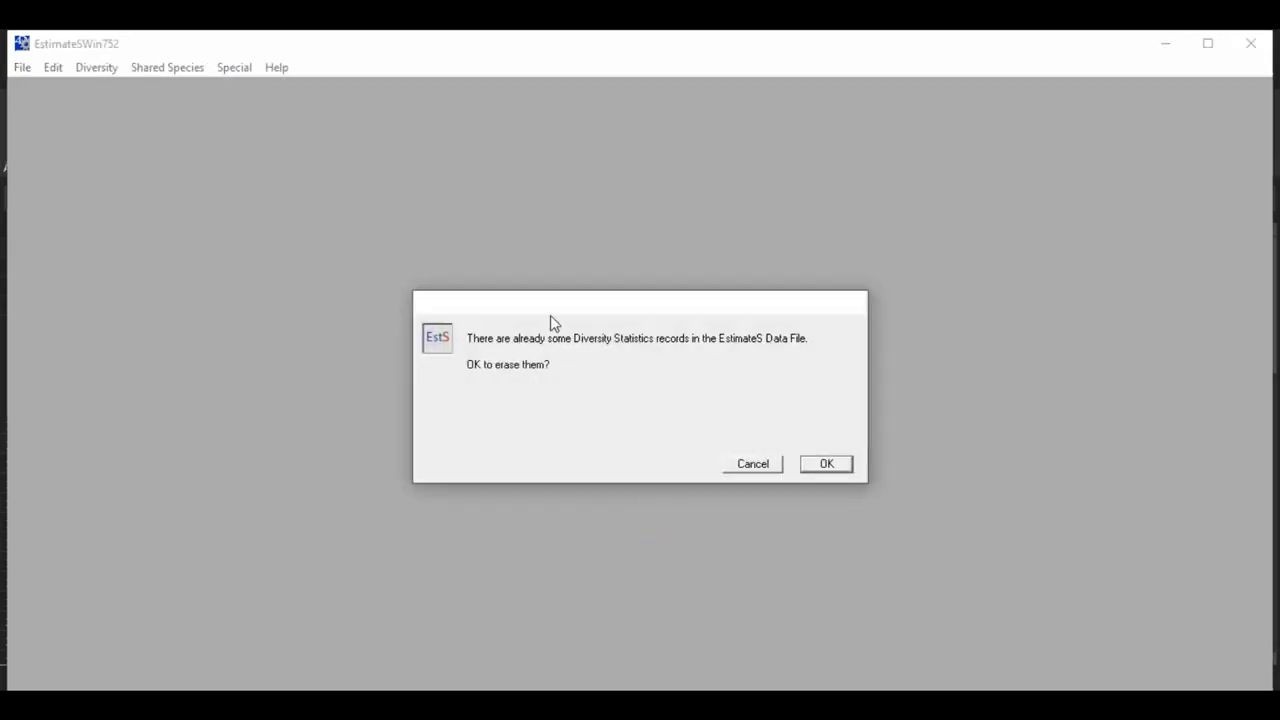
{"action": "left_click", "coordinate": [826, 464]}
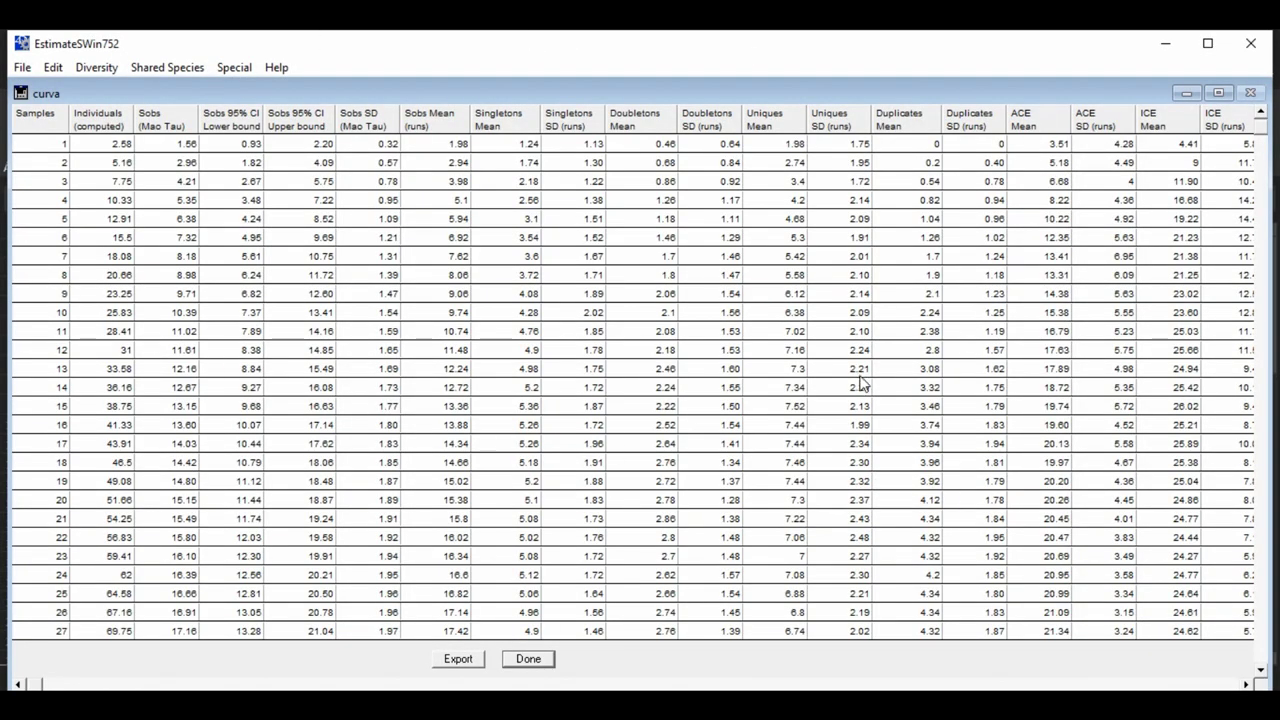
{"action": "left_click", "coordinate": [463, 661]}
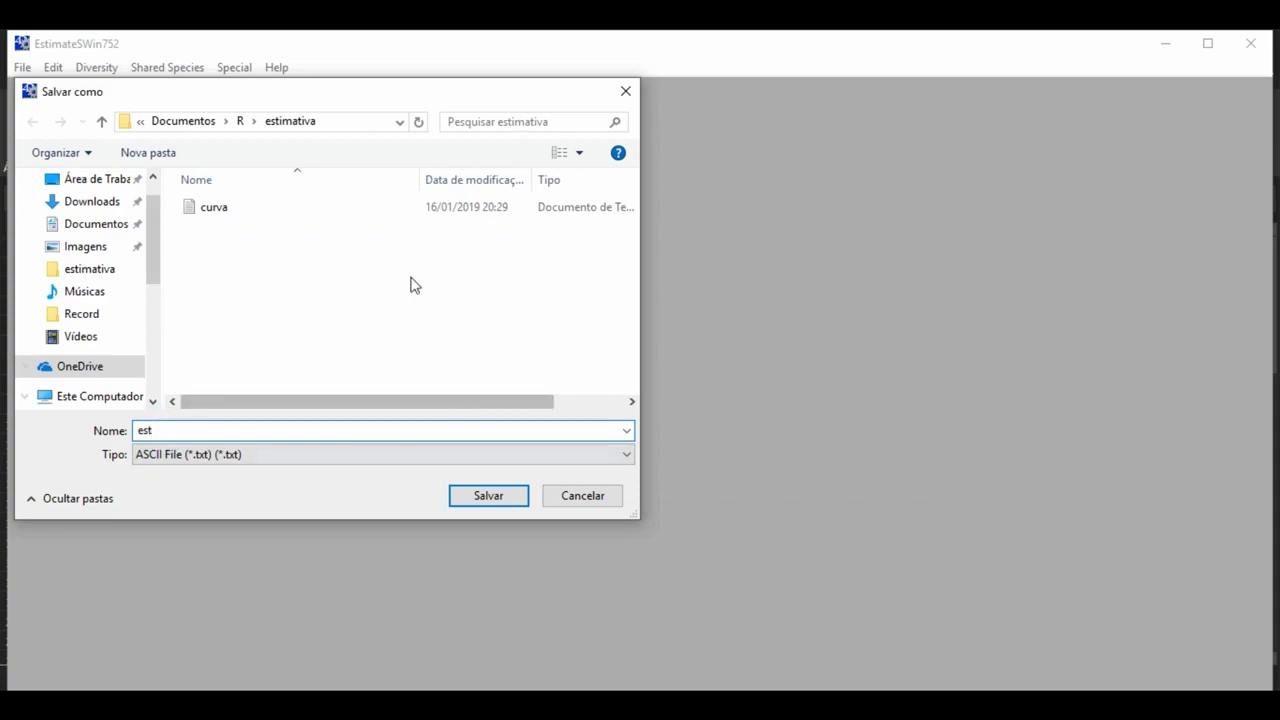
{"action": "left_click", "coordinate": [488, 498]}
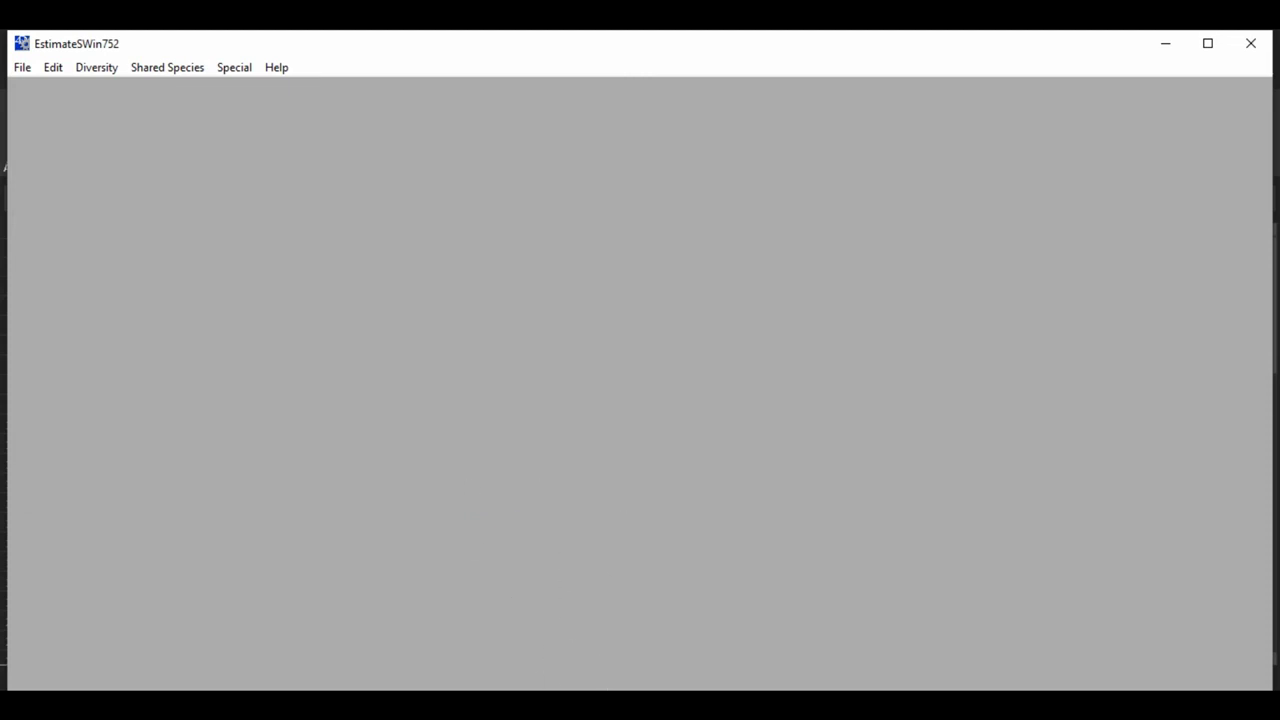
Step: Open the exported est text file from the estimativa folder, copy all of its contents and close it
{"action": "key", "text": "alt+Tab"}
{"action": "double_click", "coordinate": [280, 199]}
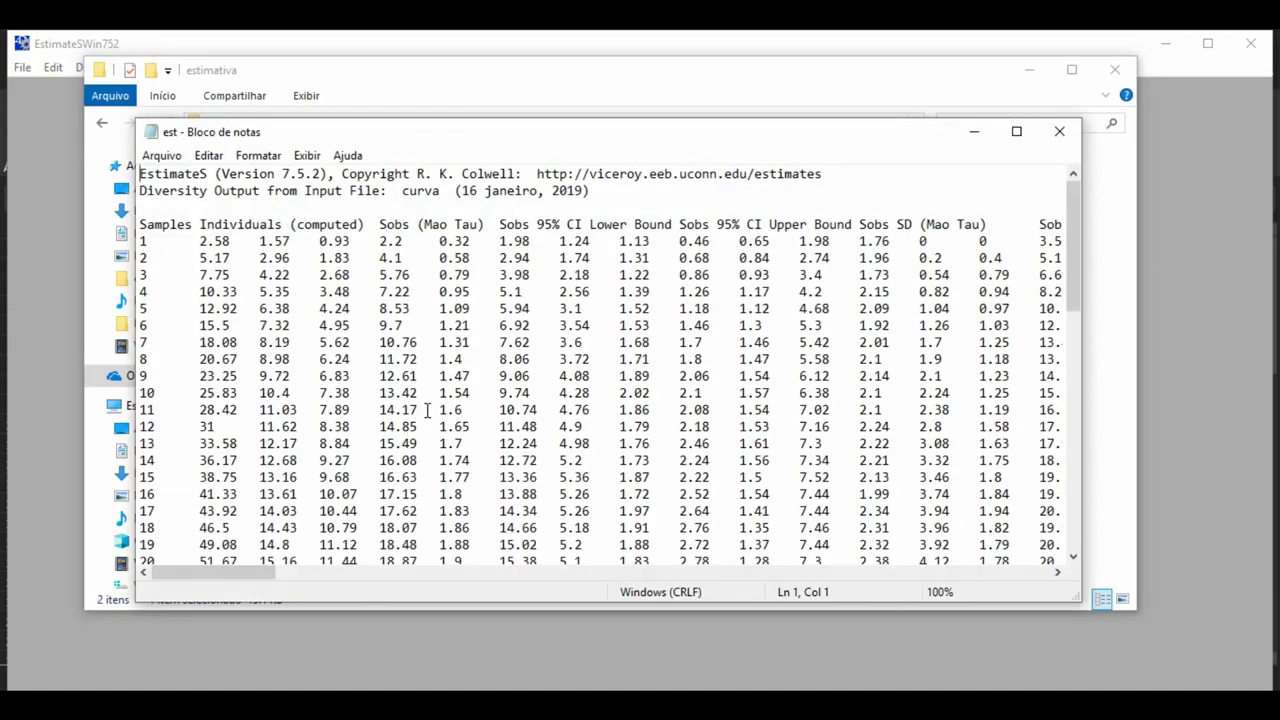
{"action": "key", "text": "ctrl+a"}
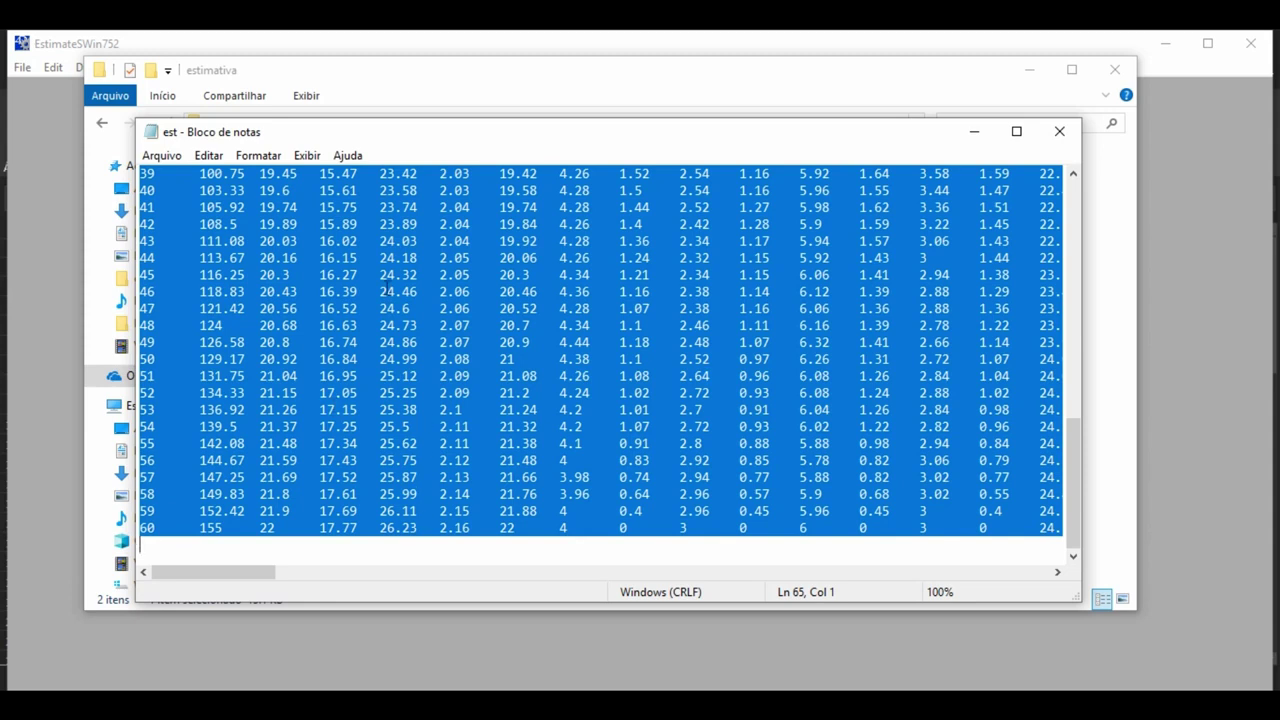
{"action": "left_click", "coordinate": [1059, 131]}
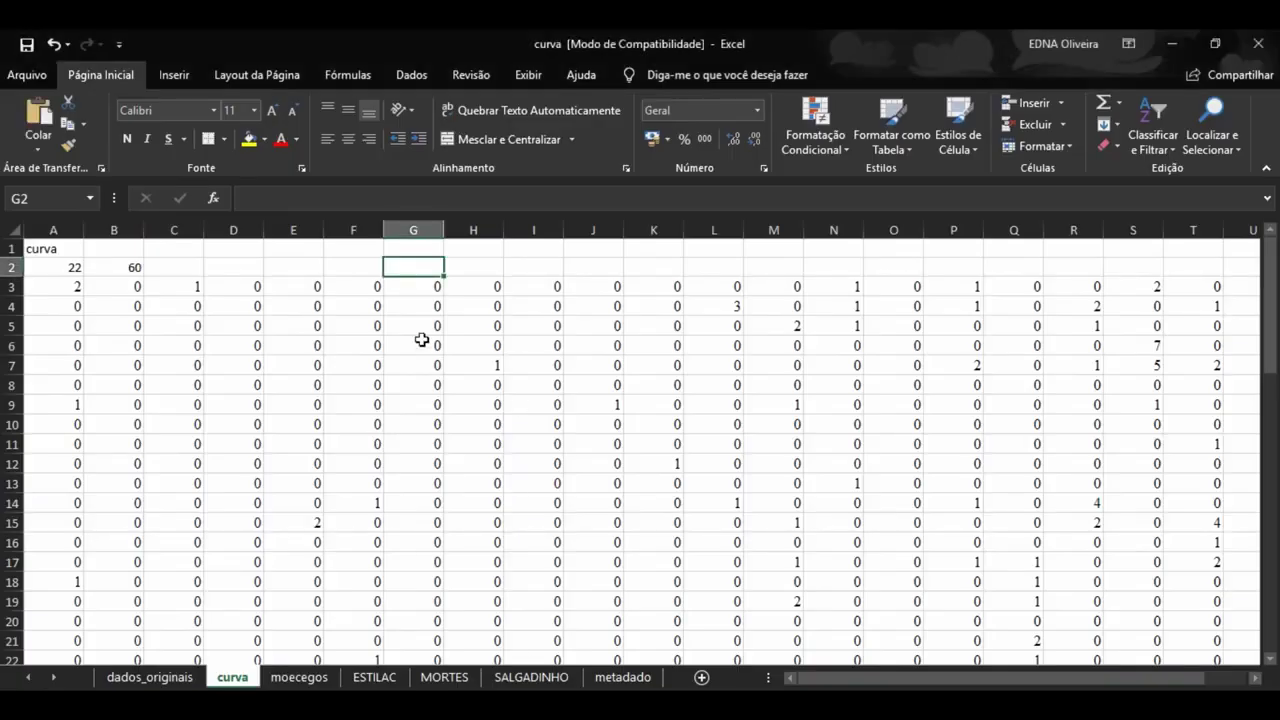
Step: In the Excel workbook, add a sheet named est and paste the copied EstimateS results starting at cell A1
{"action": "left_click", "coordinate": [702, 677]}
{"action": "double_click", "coordinate": [317, 681]}
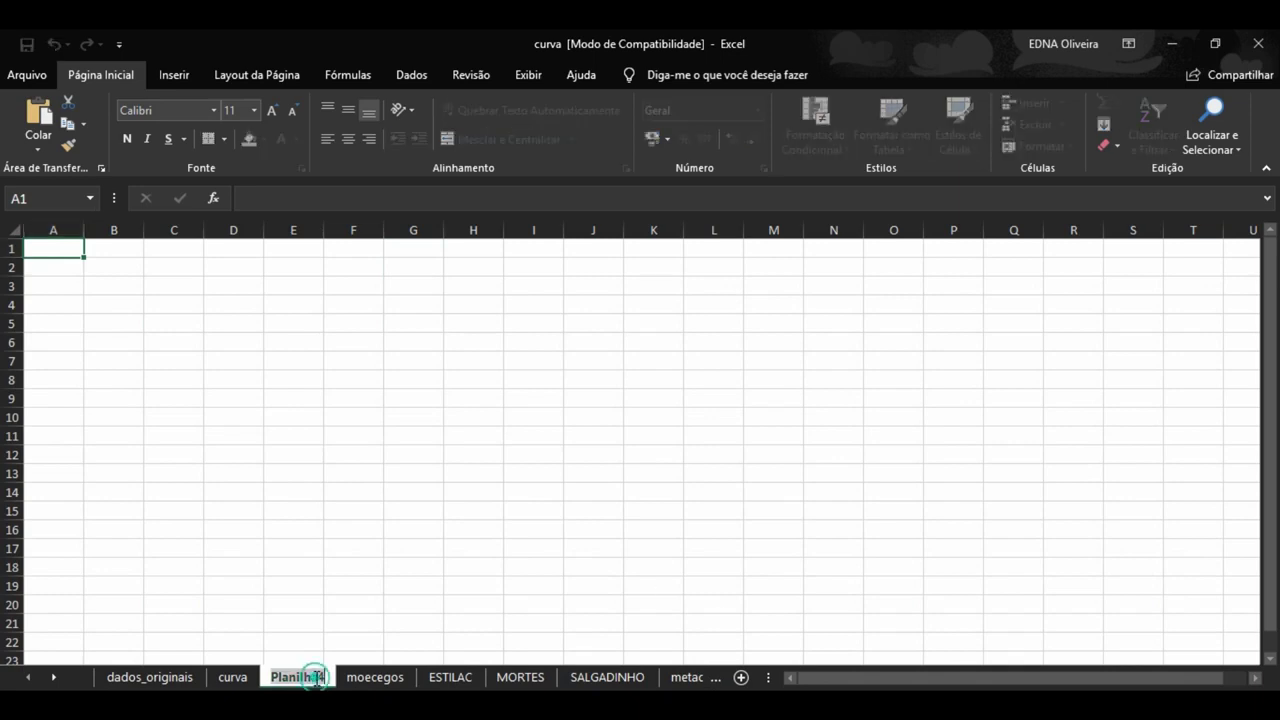
{"action": "type", "text": "est"}
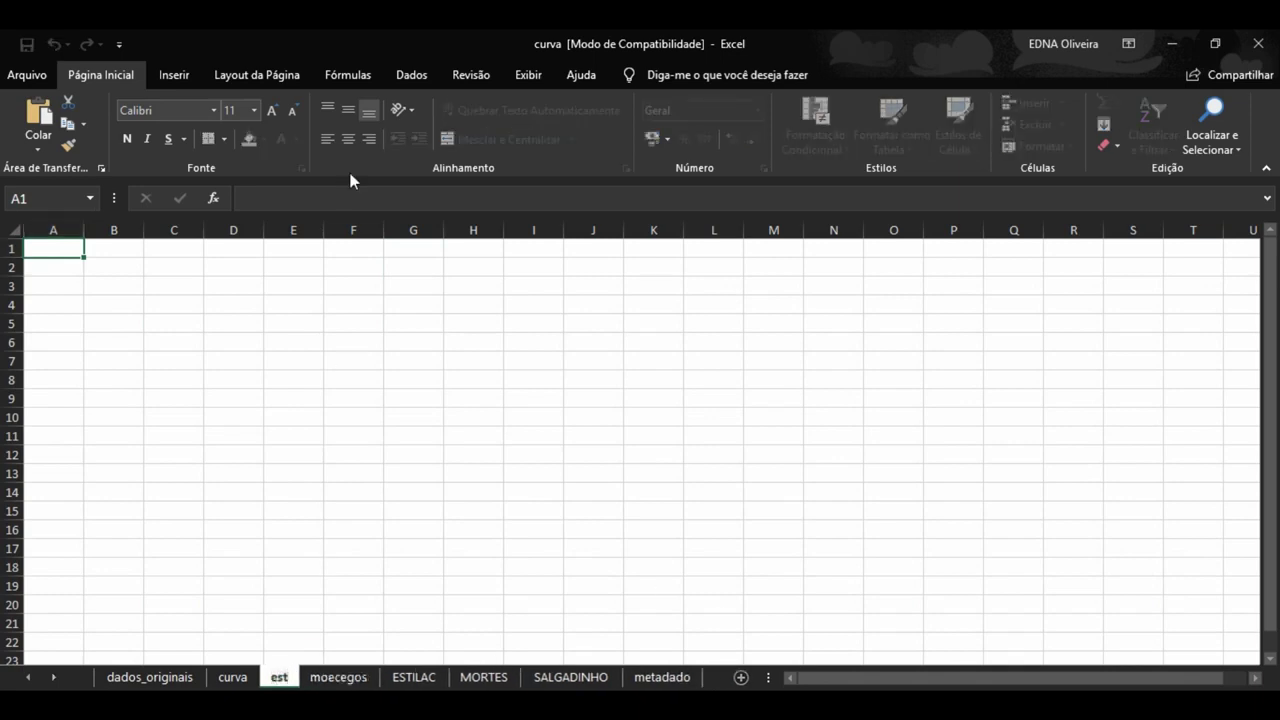
{"action": "left_click", "coordinate": [330, 319]}
{"action": "right_click", "coordinate": [66, 255]}
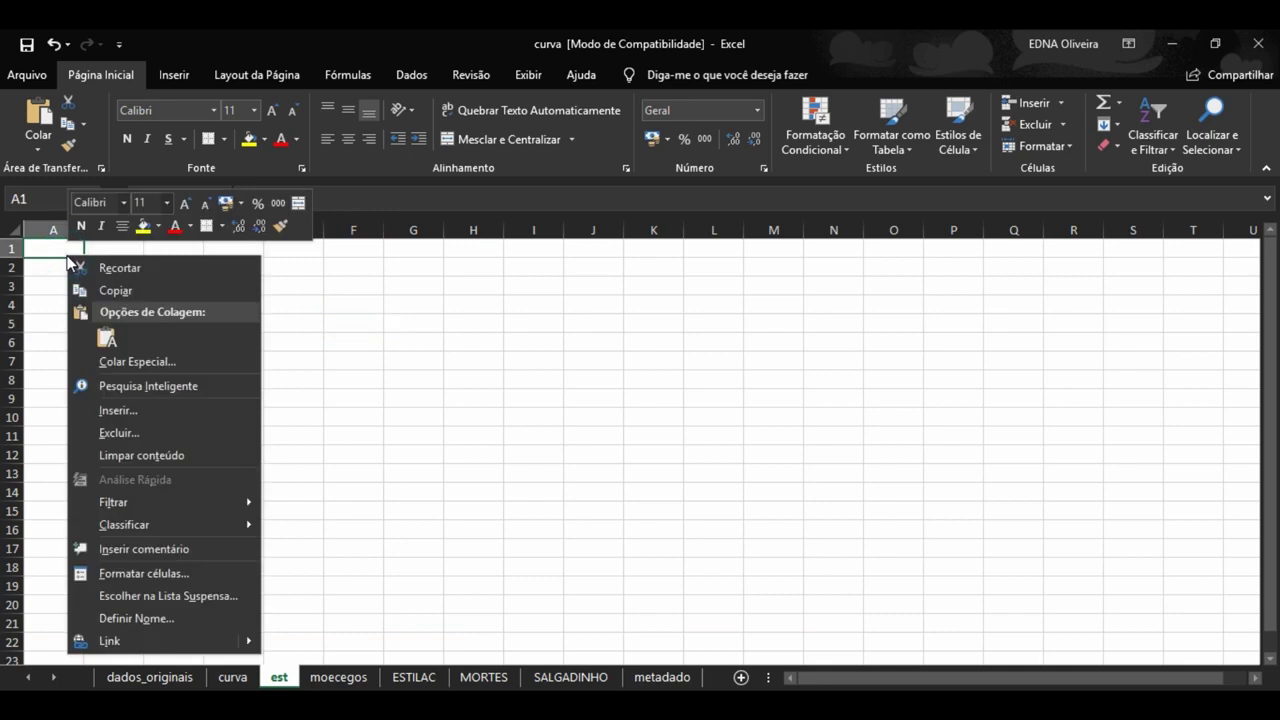
{"action": "left_click", "coordinate": [116, 289]}
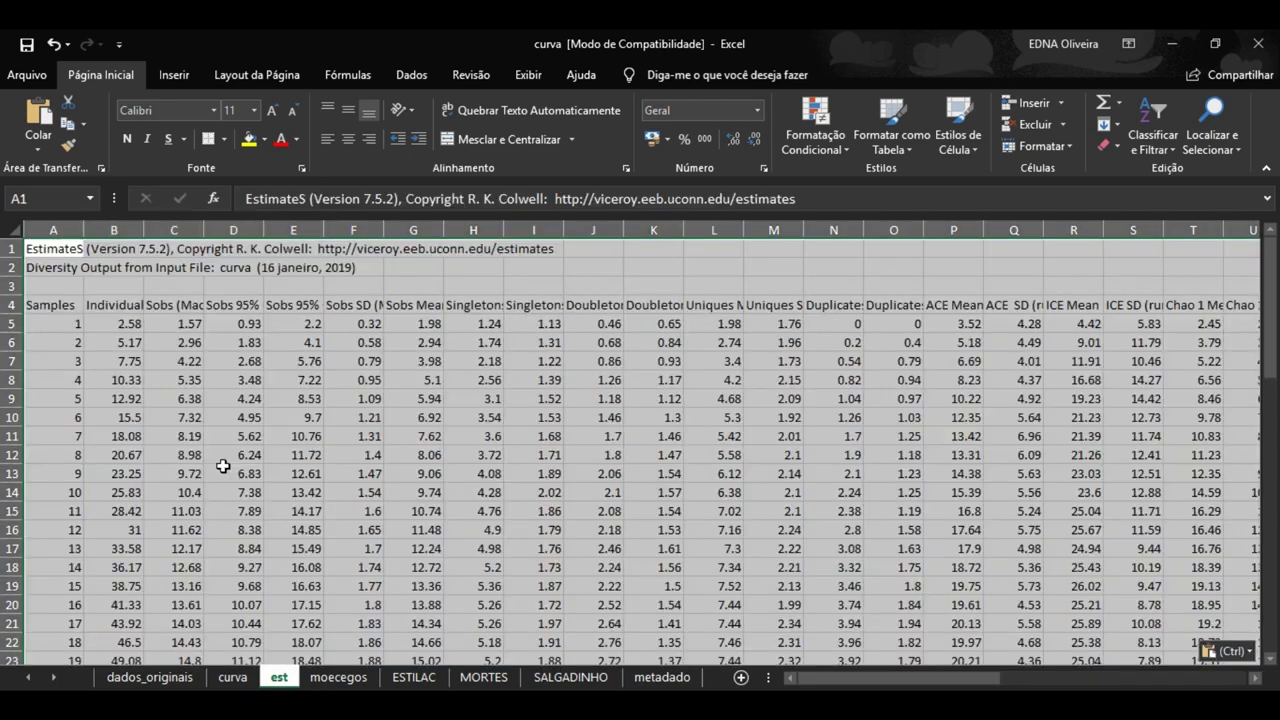
{"action": "left_click", "coordinate": [680, 483]}
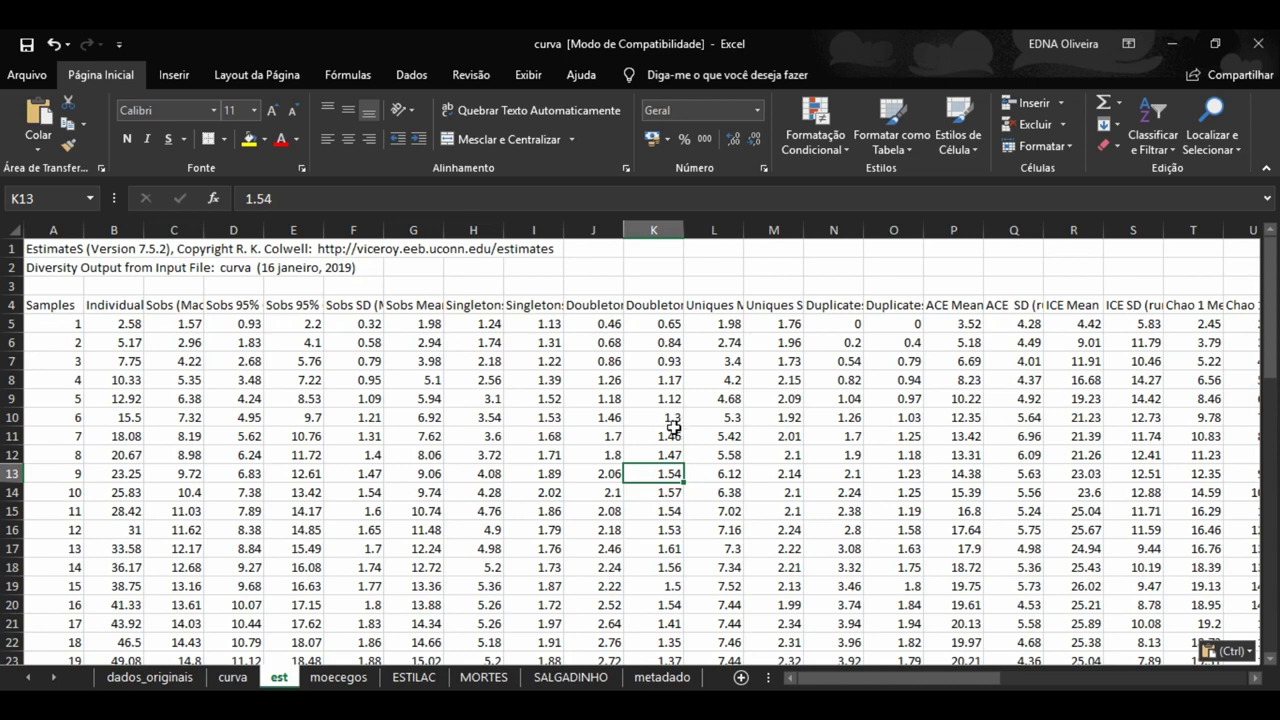
Step: Delete rows 1 to 3 above the column headings on the est sheet
{"action": "left_click_drag", "start_coordinate": [13, 248], "coordinate": [13, 286]}
{"action": "right_click", "coordinate": [13, 250]}
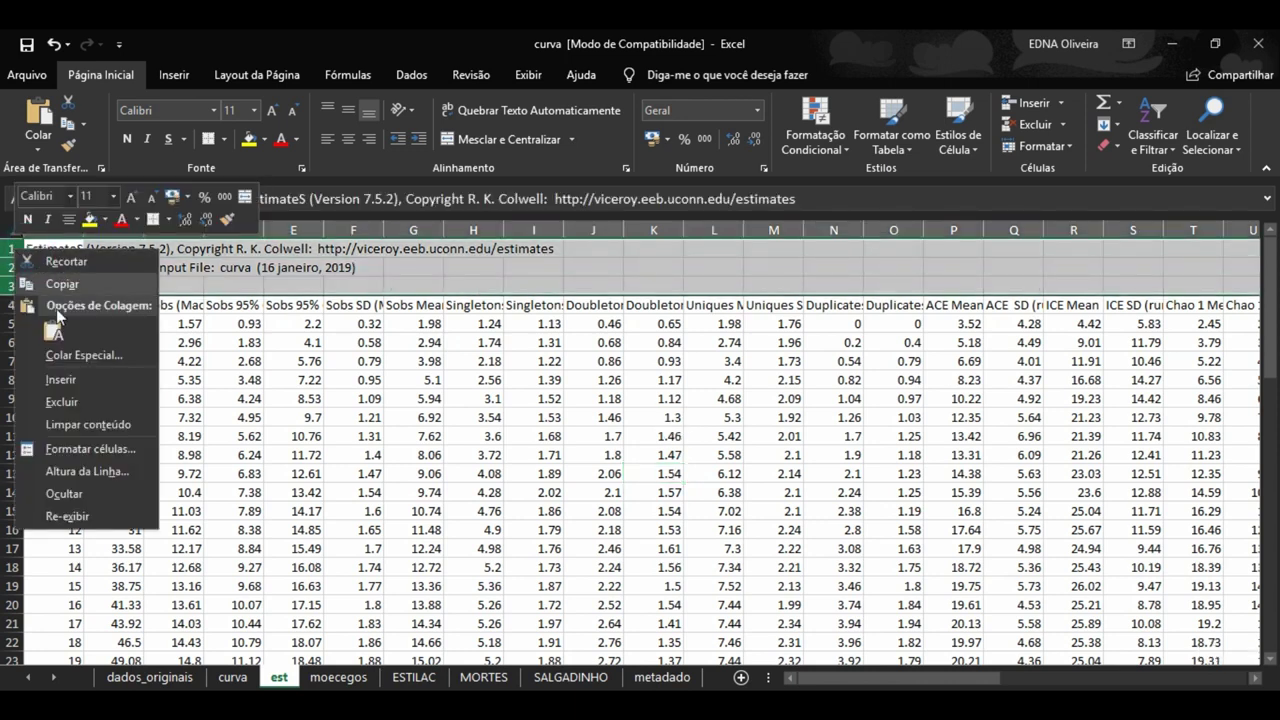
{"action": "left_click", "coordinate": [66, 402]}
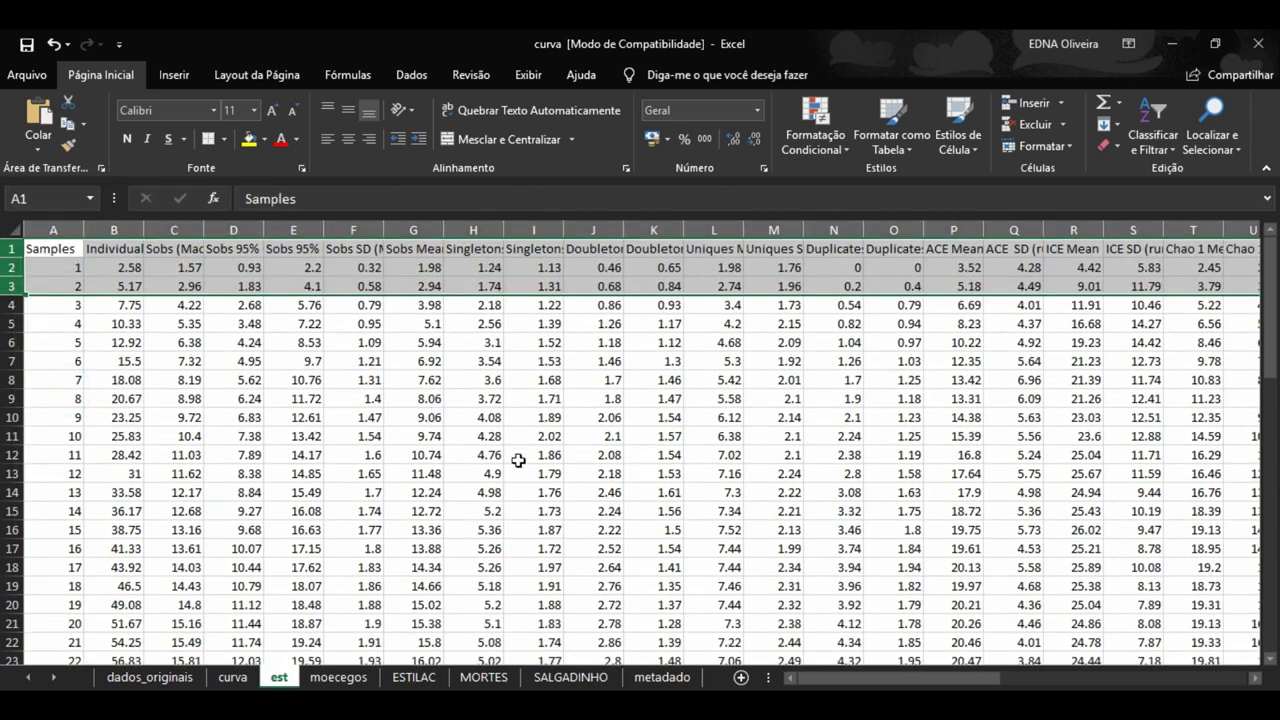
{"action": "left_click", "coordinate": [438, 500]}
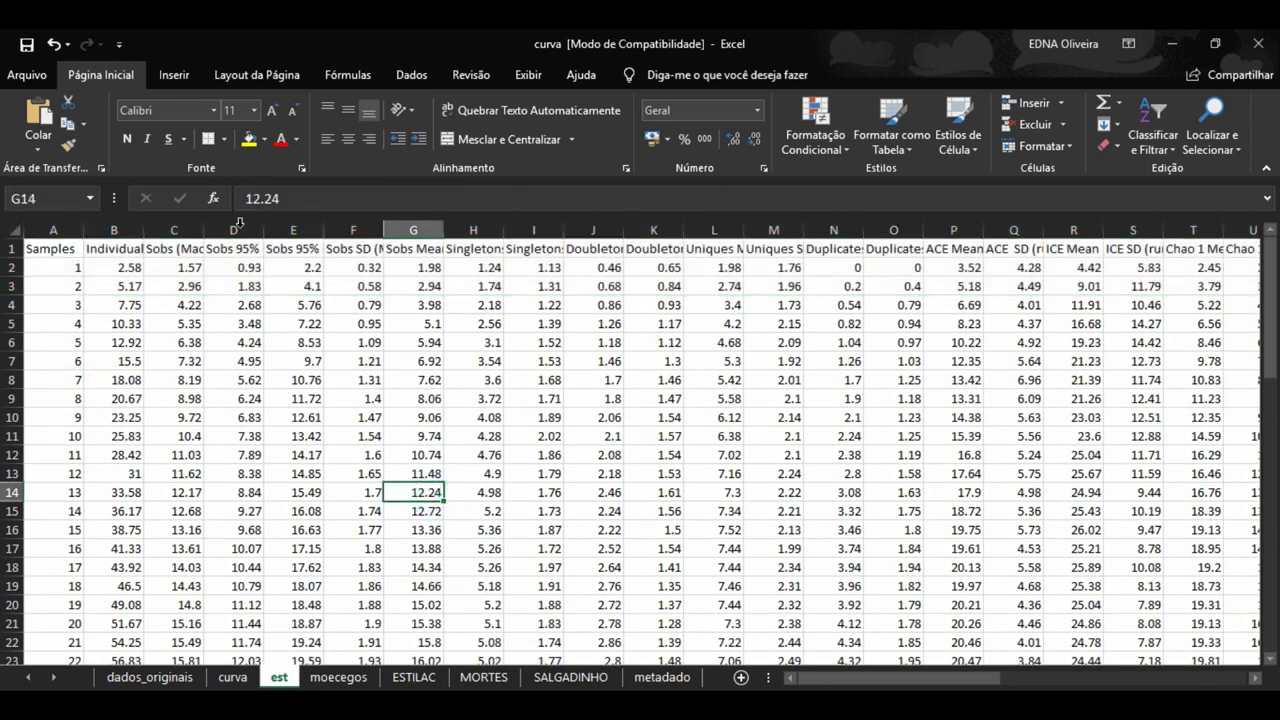
Step: Delete columns D and E containing the Sobs 95% CI lower and upper bounds
{"action": "left_click_drag", "start_coordinate": [233, 230], "coordinate": [270, 234]}
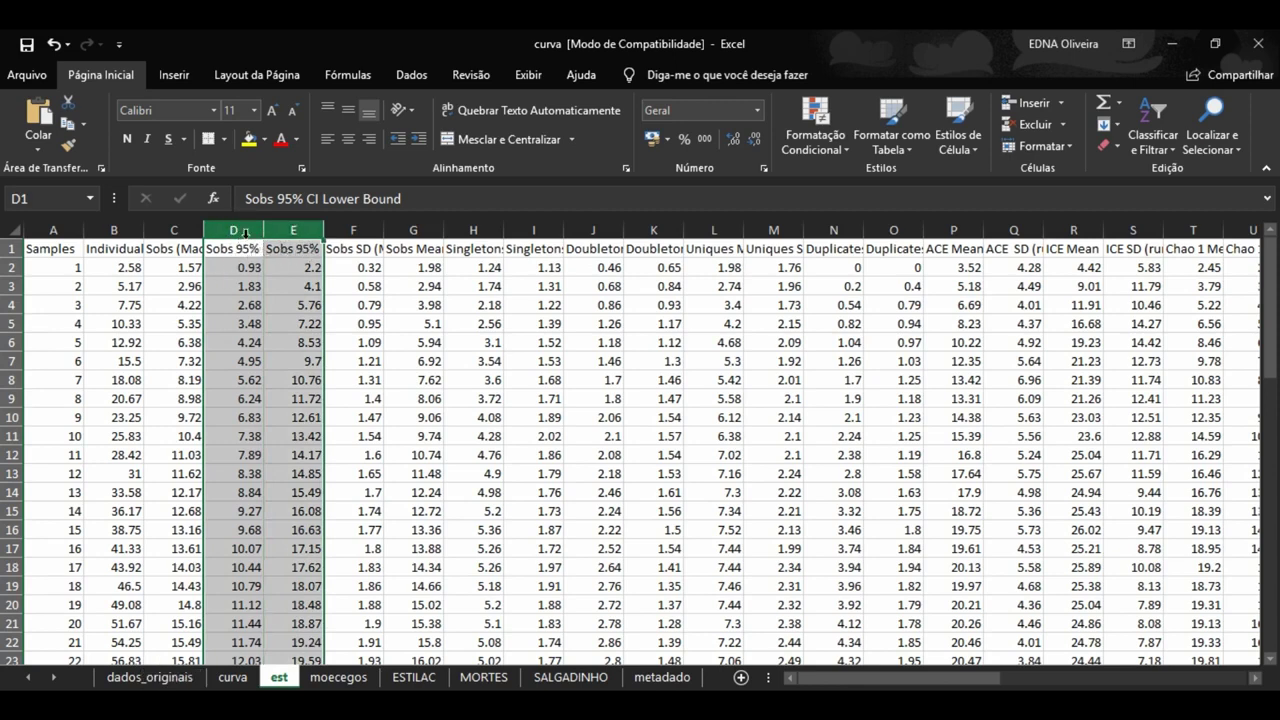
{"action": "right_click", "coordinate": [258, 233]}
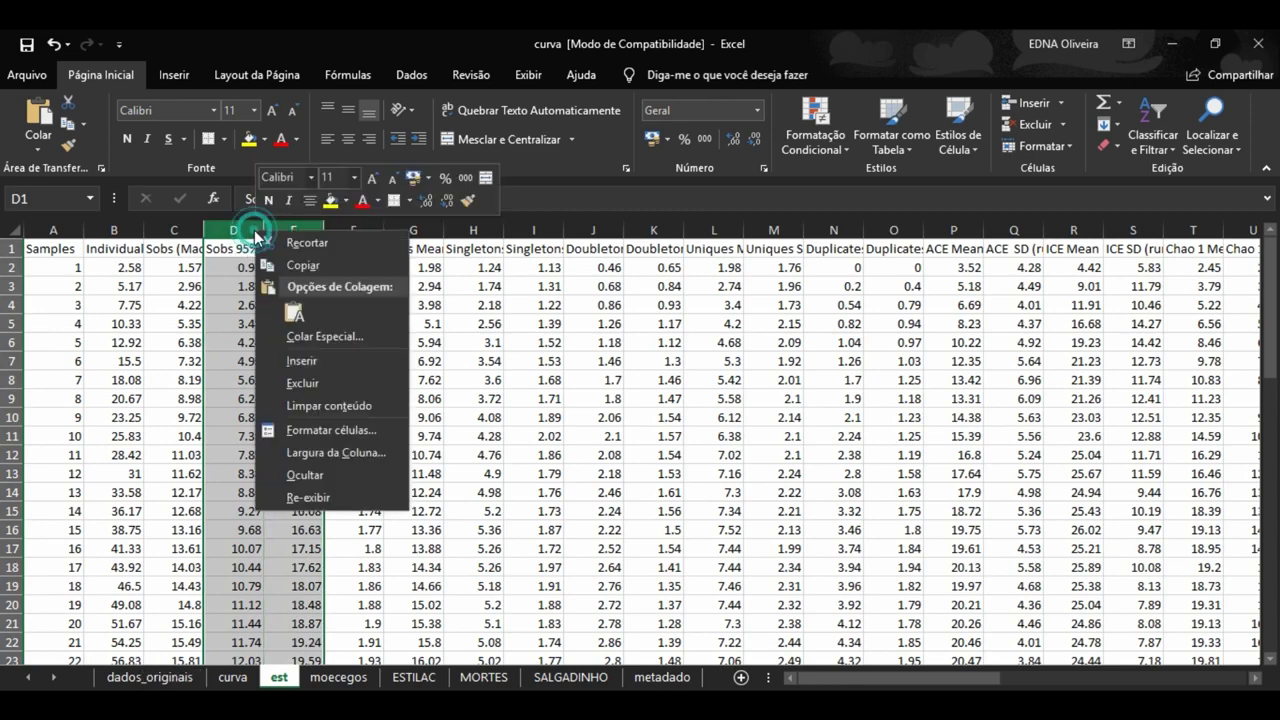
{"action": "left_click", "coordinate": [302, 383]}
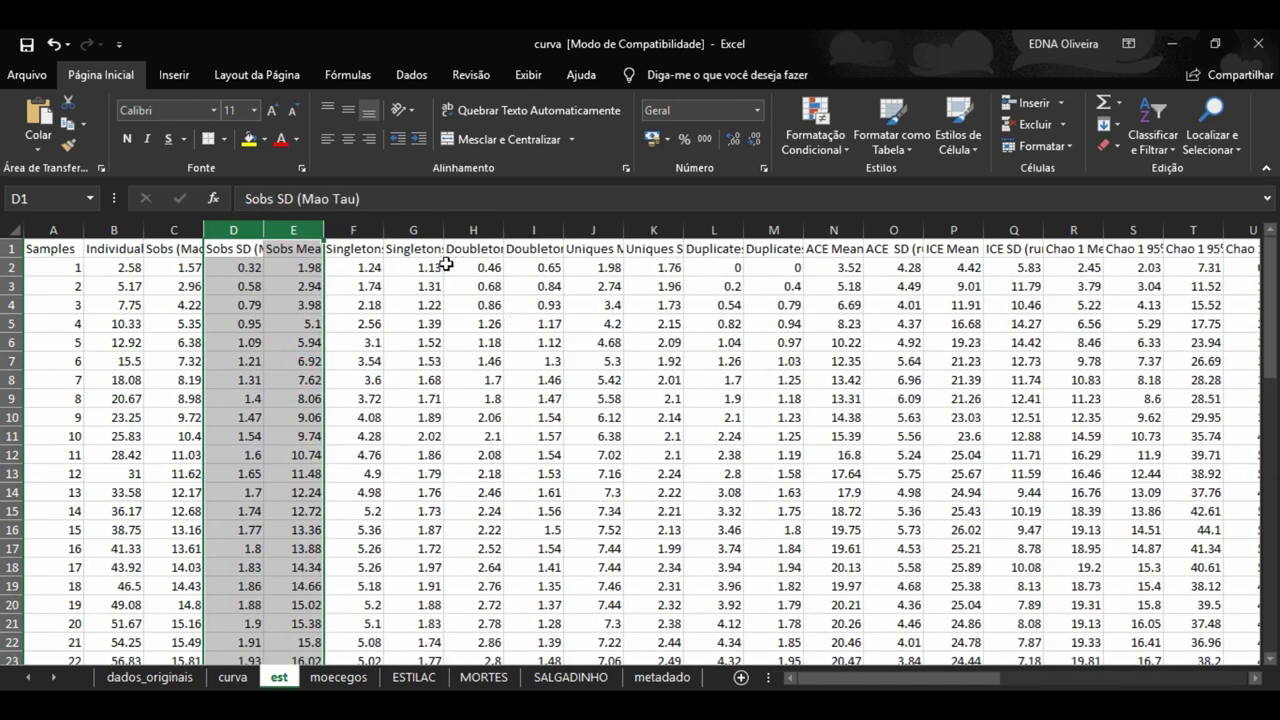
Step: Delete columns F to Y, from Singletons Mean up to the column before Jack 1 Mean
{"action": "left_click_drag", "start_coordinate": [352, 230], "coordinate": [528, 237]}
{"action": "right_click", "coordinate": [528, 238]}
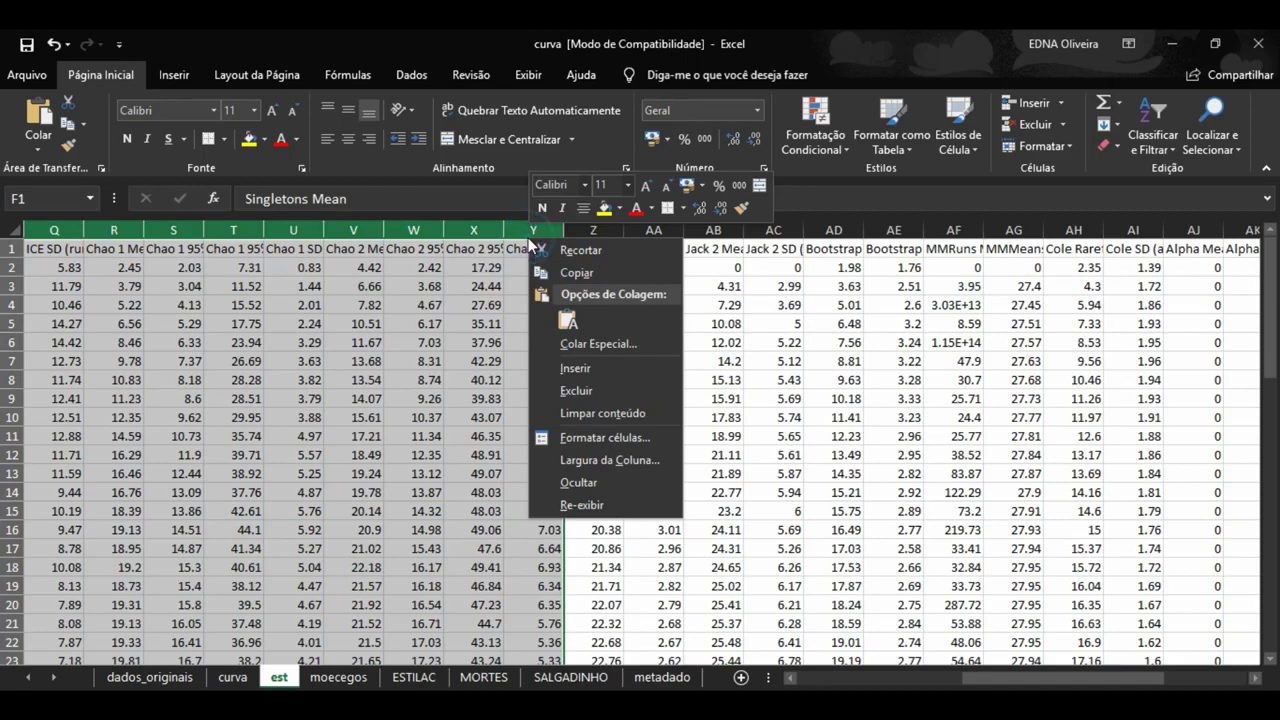
{"action": "left_click", "coordinate": [576, 390]}
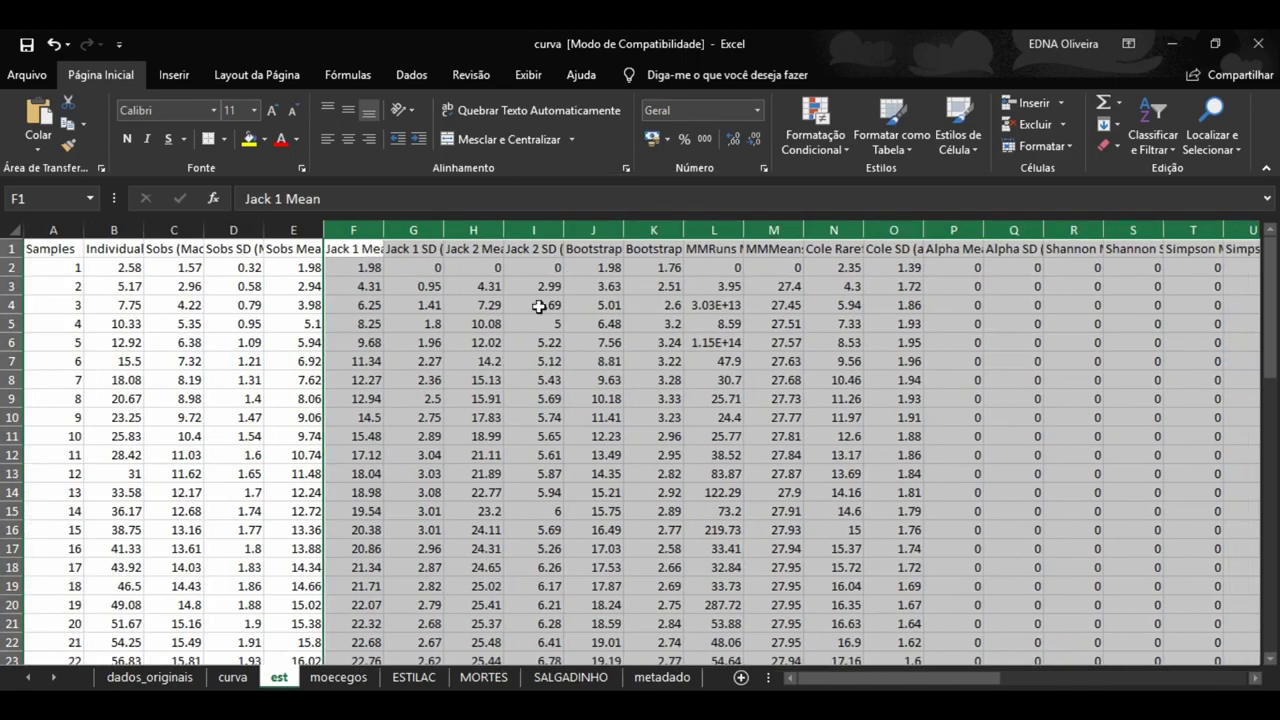
{"action": "left_click", "coordinate": [570, 323]}
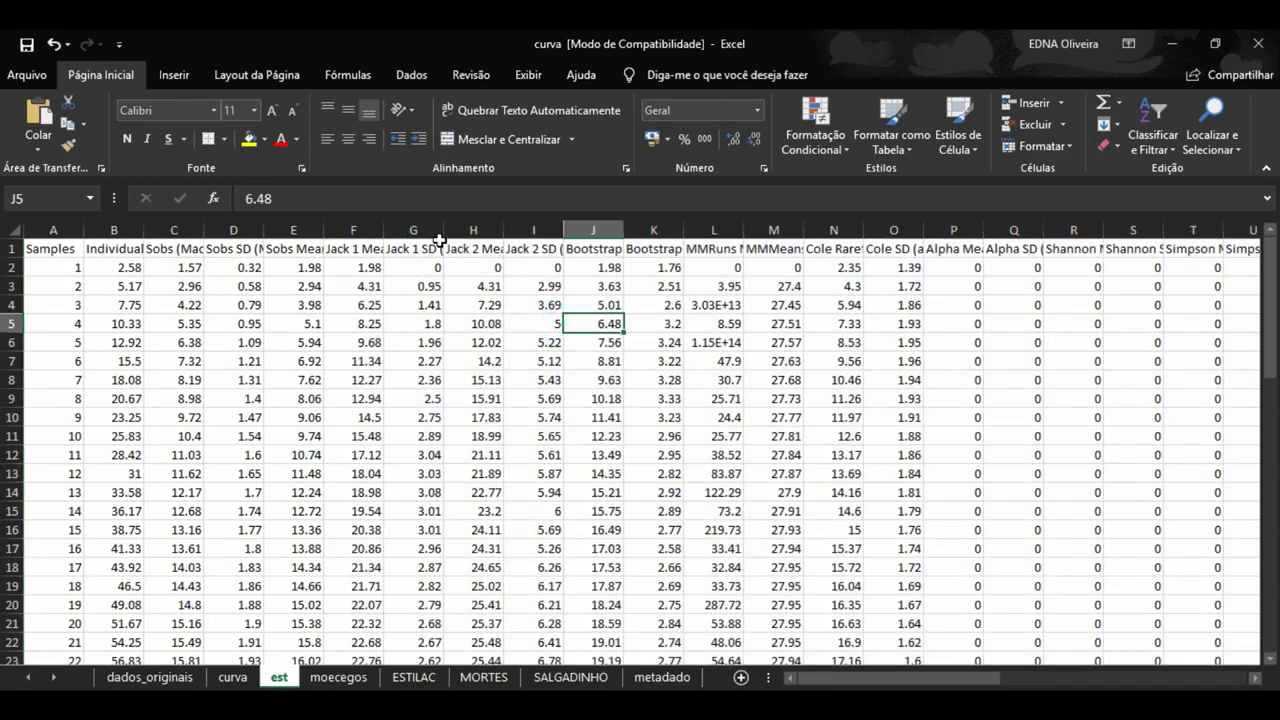
Step: Delete columns H to U on the est sheet, from Jack 2 Mean through the Simpson SD (runs) column
{"action": "left_click", "coordinate": [350, 230]}
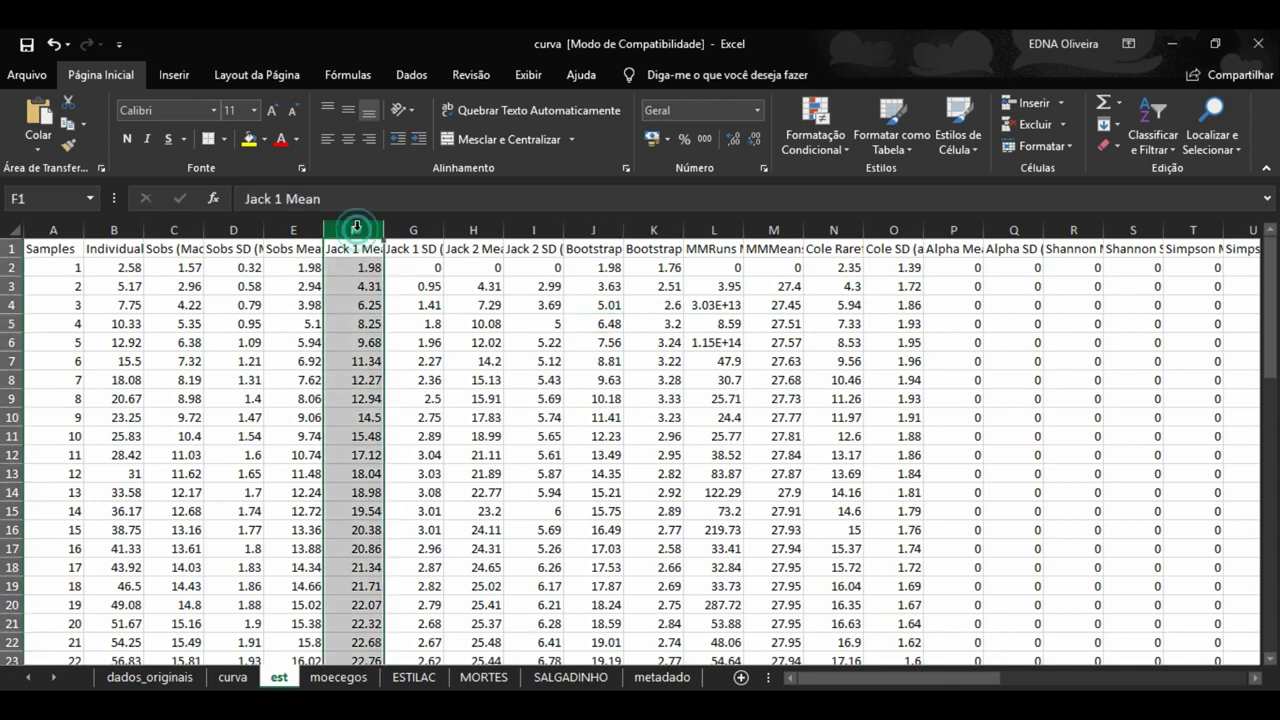
{"action": "left_click", "coordinate": [423, 228]}
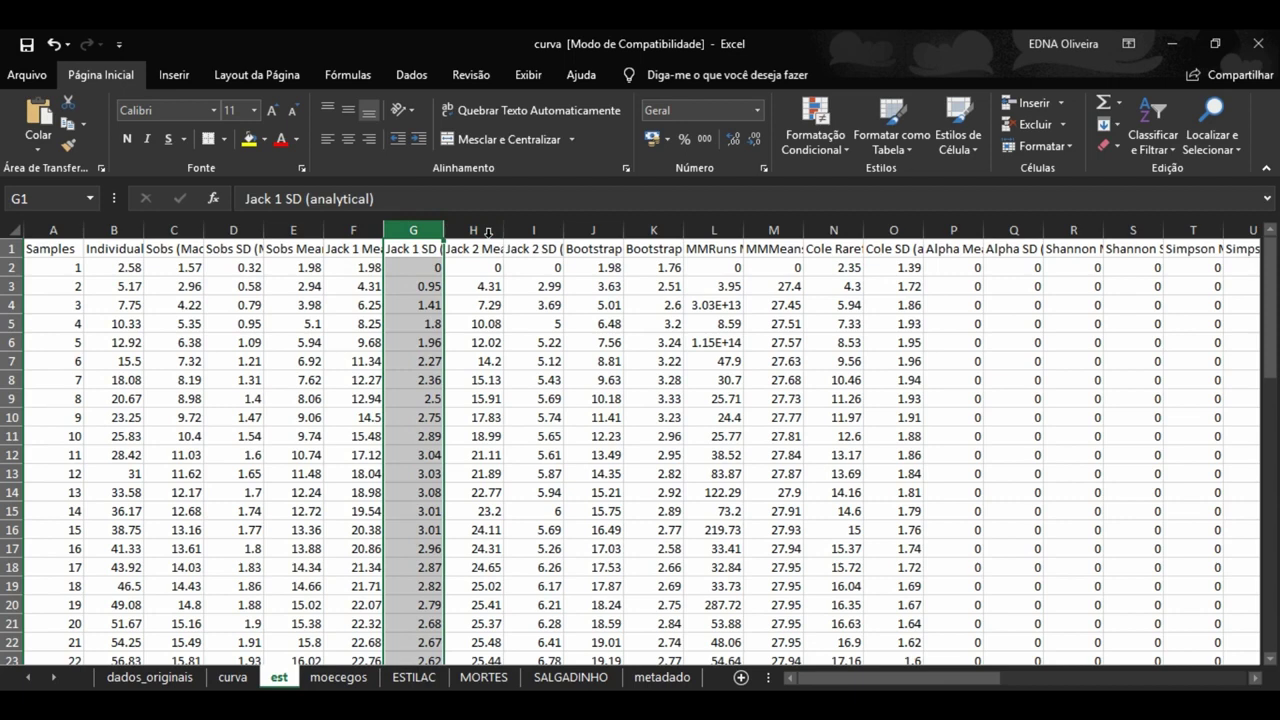
{"action": "left_click_drag", "start_coordinate": [480, 232], "coordinate": [1132, 231]}
{"action": "right_click", "coordinate": [1132, 231]}
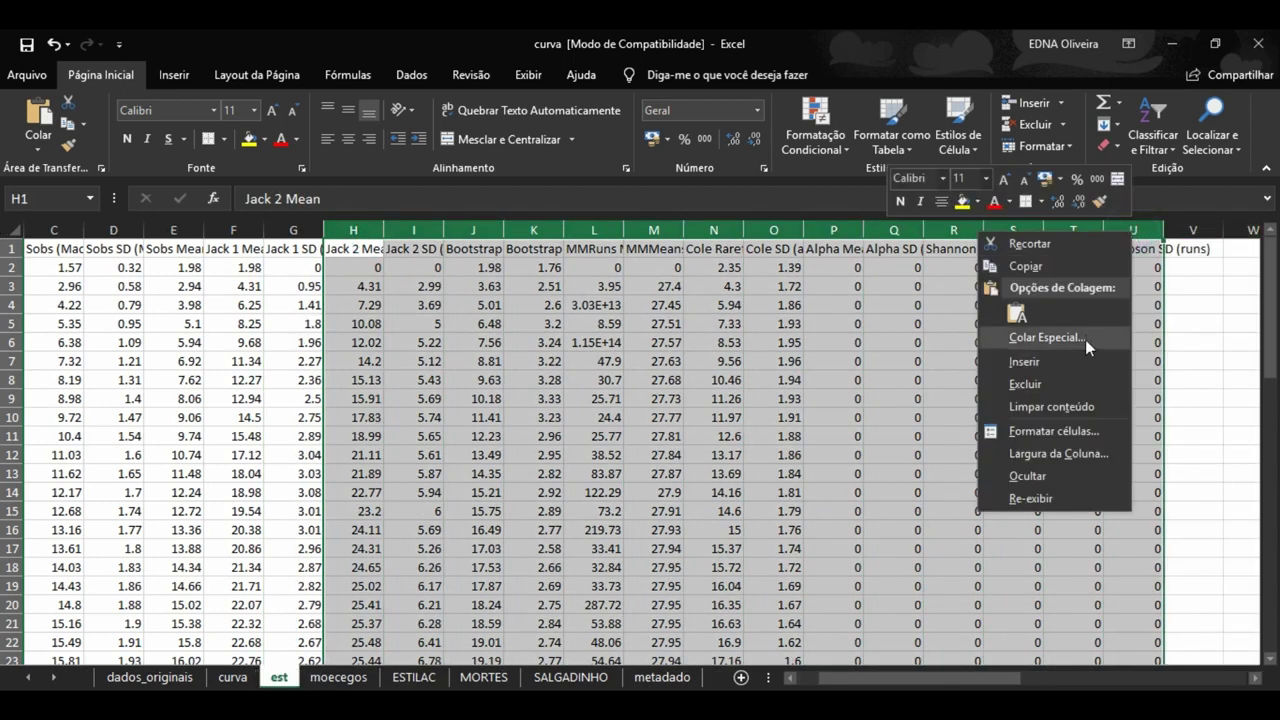
{"action": "left_click", "coordinate": [1011, 380]}
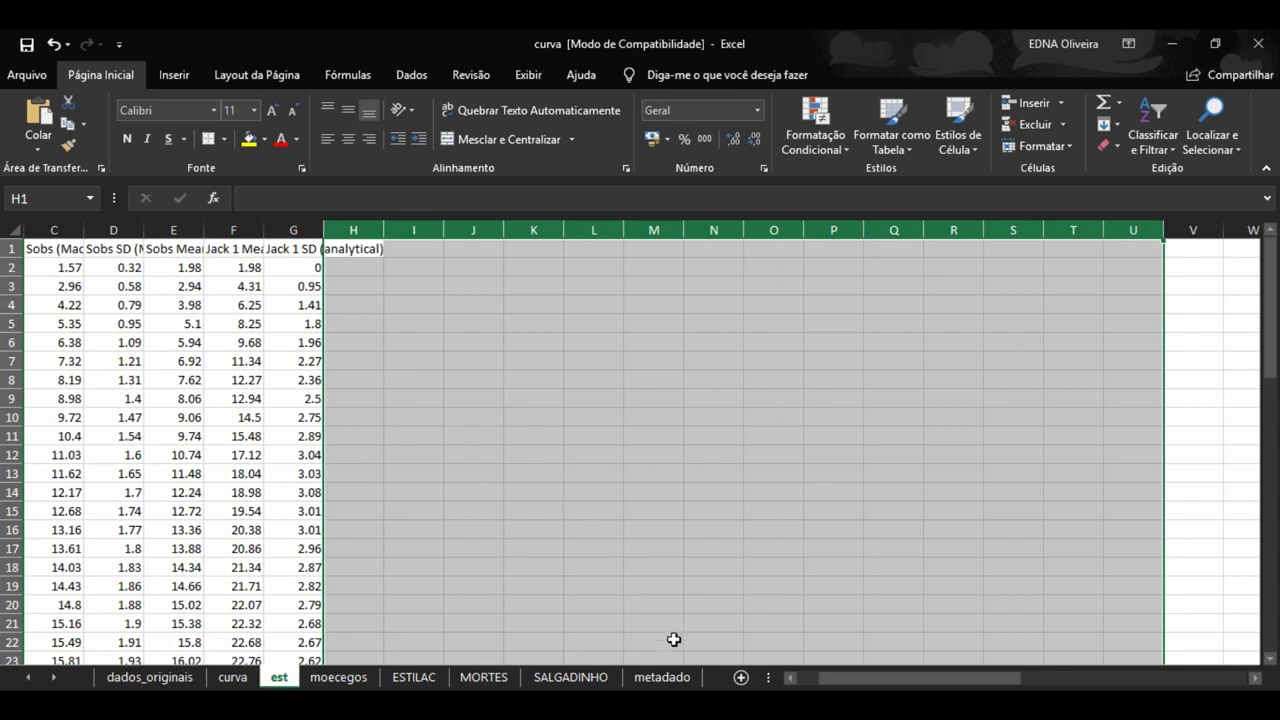
{"action": "left_click_drag", "start_coordinate": [886, 684], "coordinate": [866, 684]}
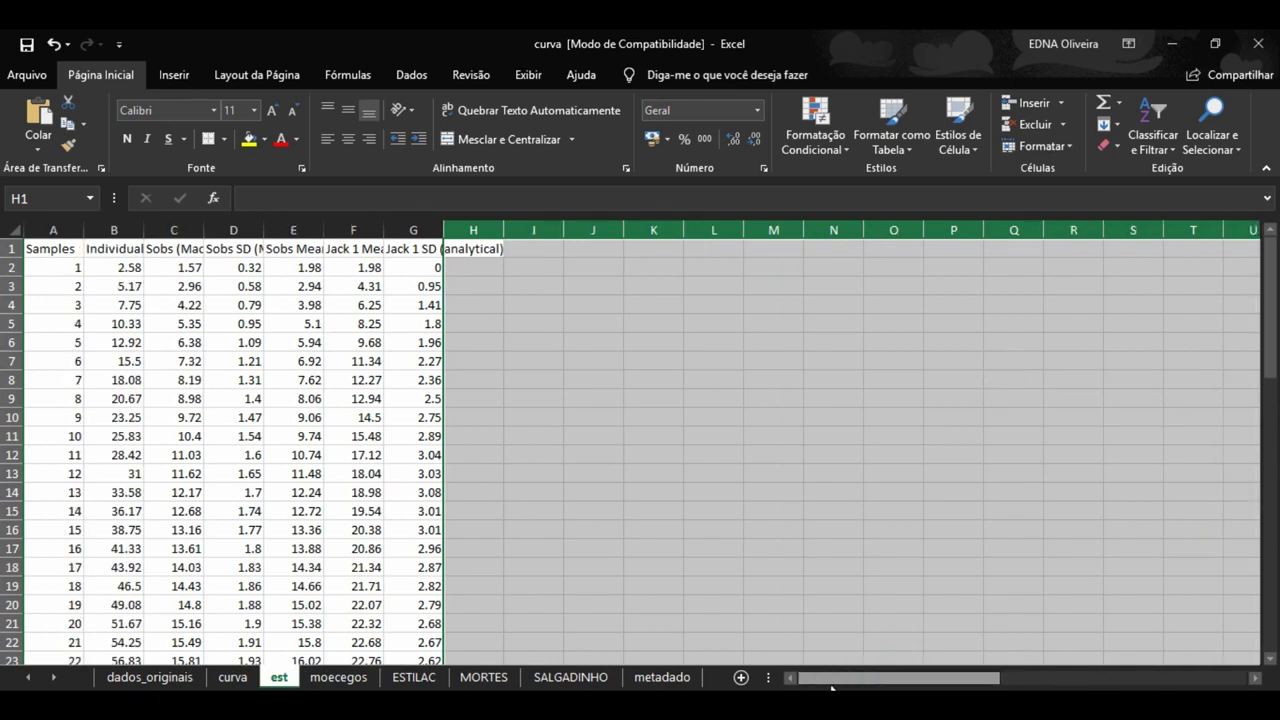
{"action": "left_click", "coordinate": [920, 436]}
Step: Autofit the width of all columns on the est sheet so the full headings fit
{"action": "left_click", "coordinate": [19, 233]}
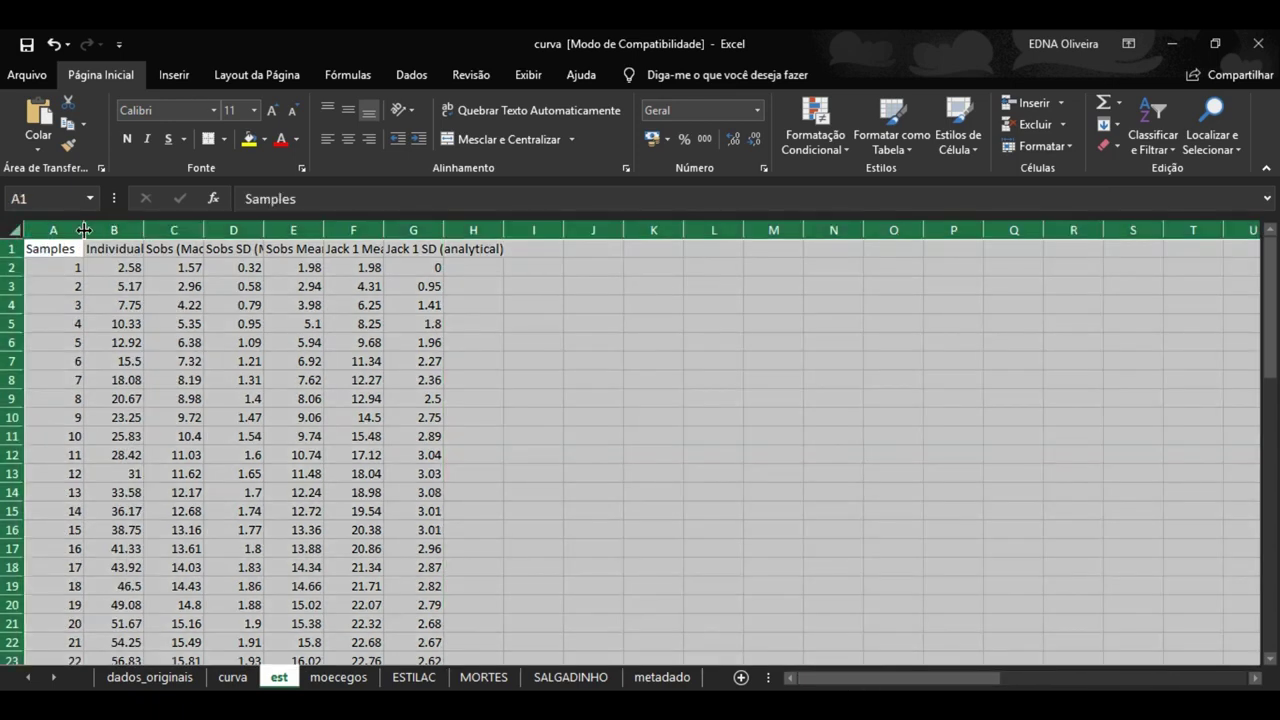
{"action": "double_click", "coordinate": [84, 230]}
{"action": "left_click", "coordinate": [810, 340]}
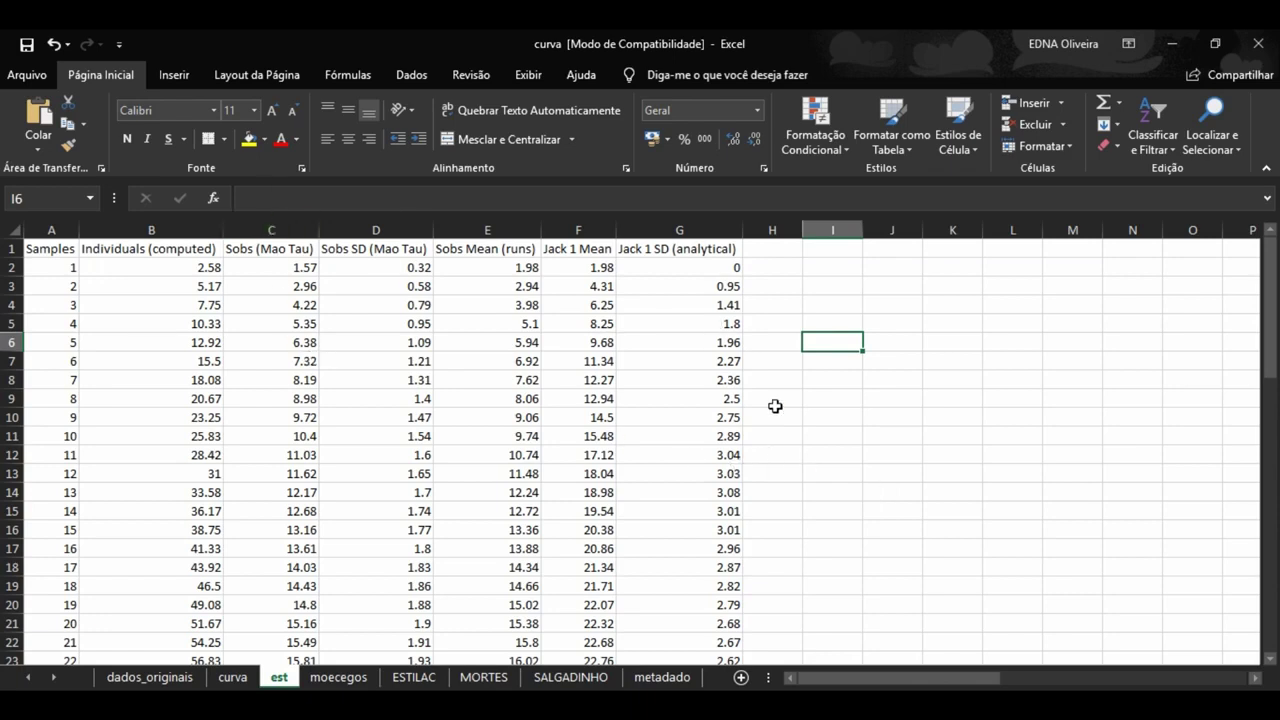
Step: Examine the Sobs (Mao Tau), Jack 1 Mean and Jack 1 SD columns down to the last sample row
{"action": "left_click", "coordinate": [275, 219]}
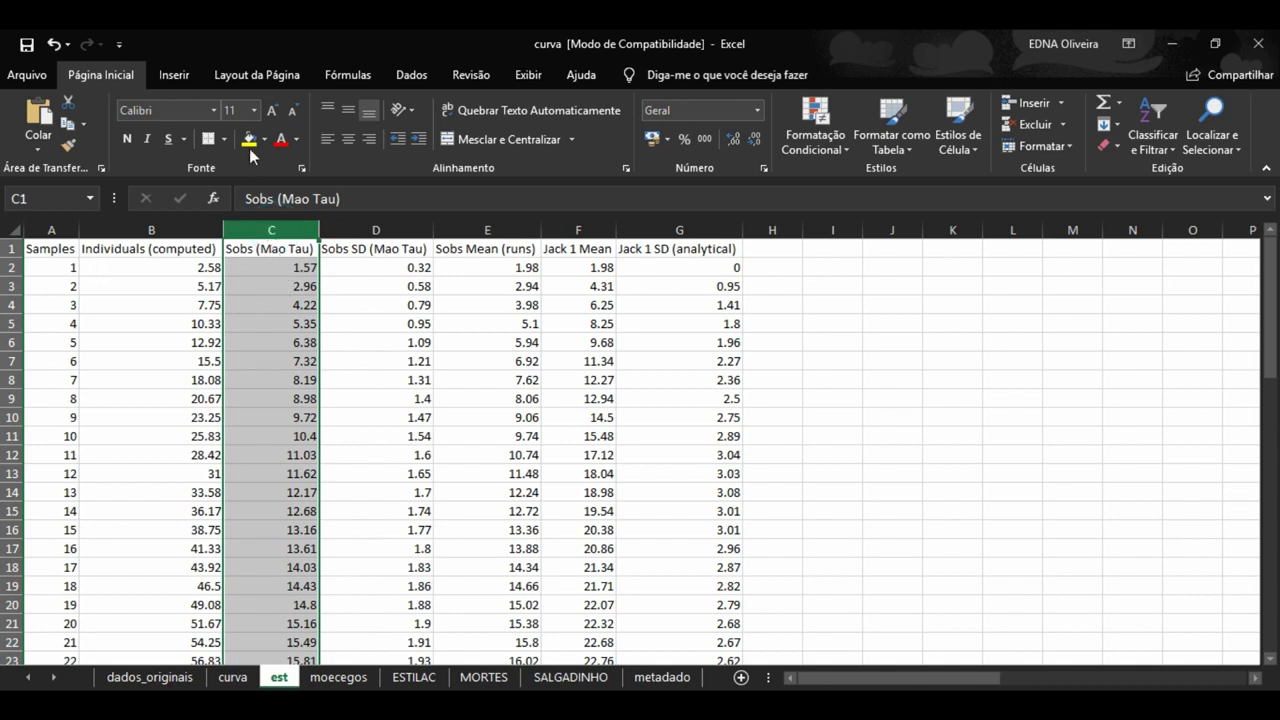
{"action": "left_click", "coordinate": [829, 399]}
{"action": "right_click", "coordinate": [689, 229]}
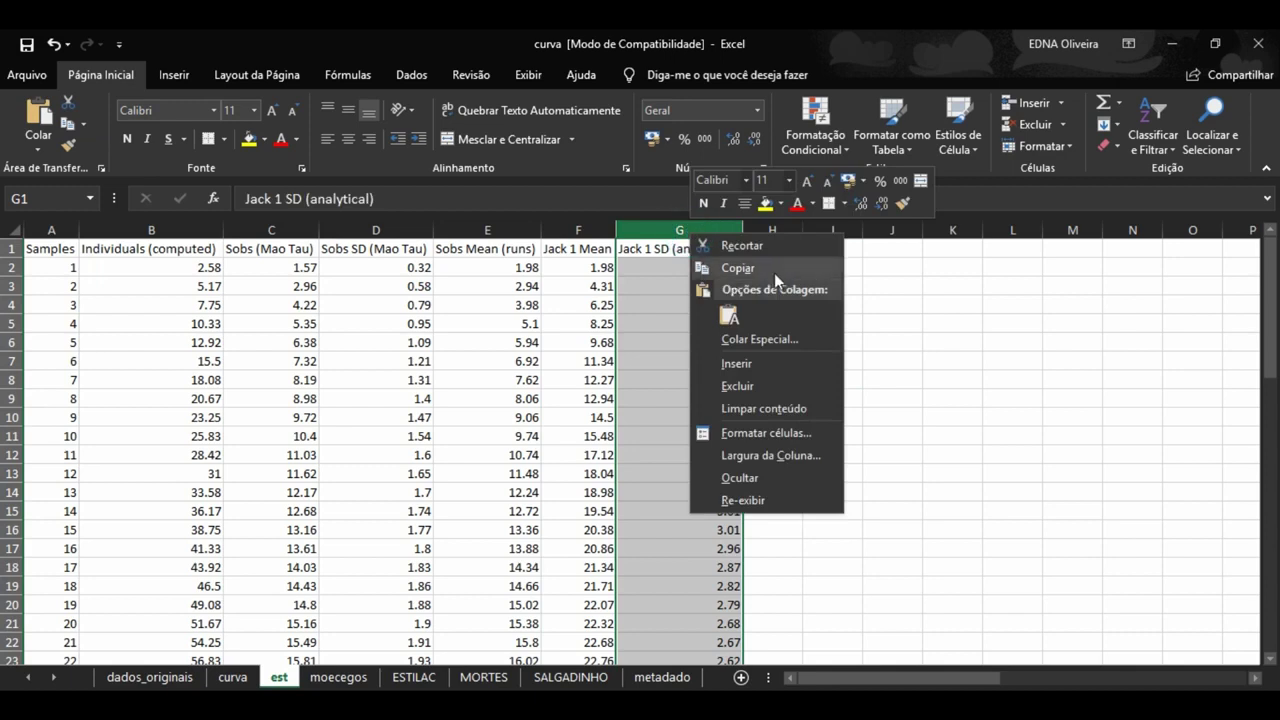
{"action": "right_click", "coordinate": [578, 233]}
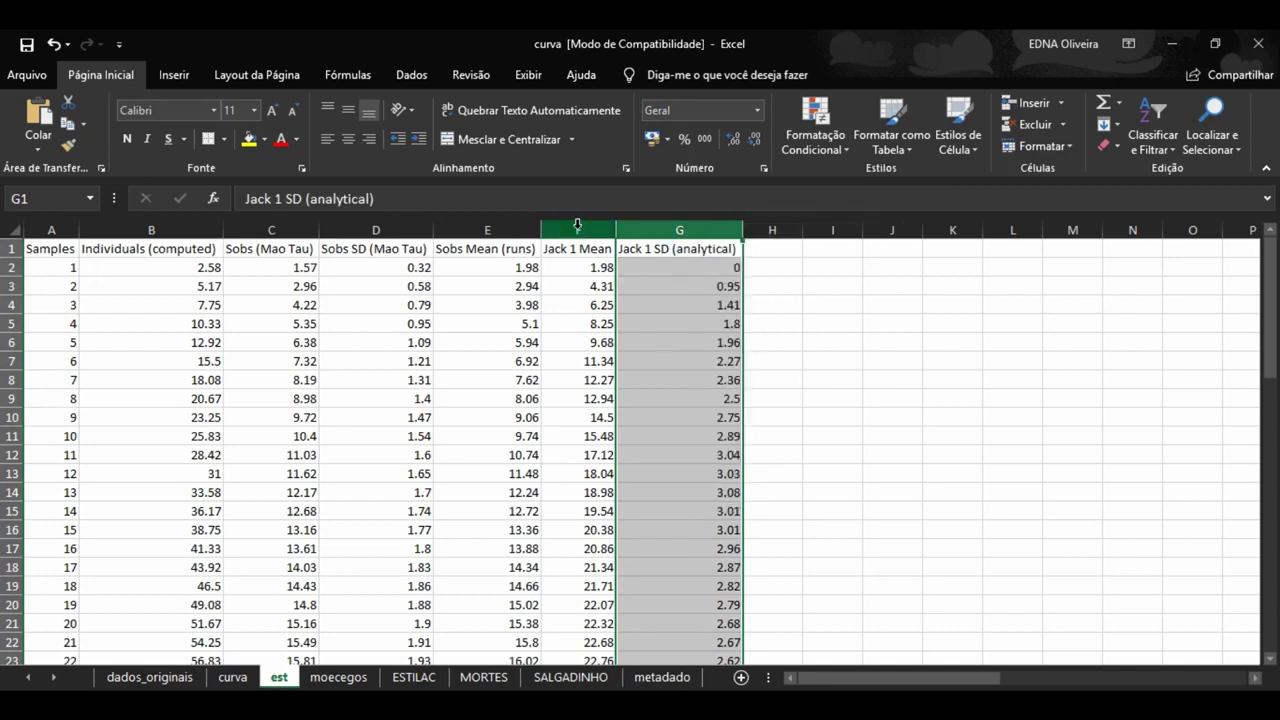
{"action": "right_click", "coordinate": [579, 233]}
{"action": "left_click", "coordinate": [825, 276]}
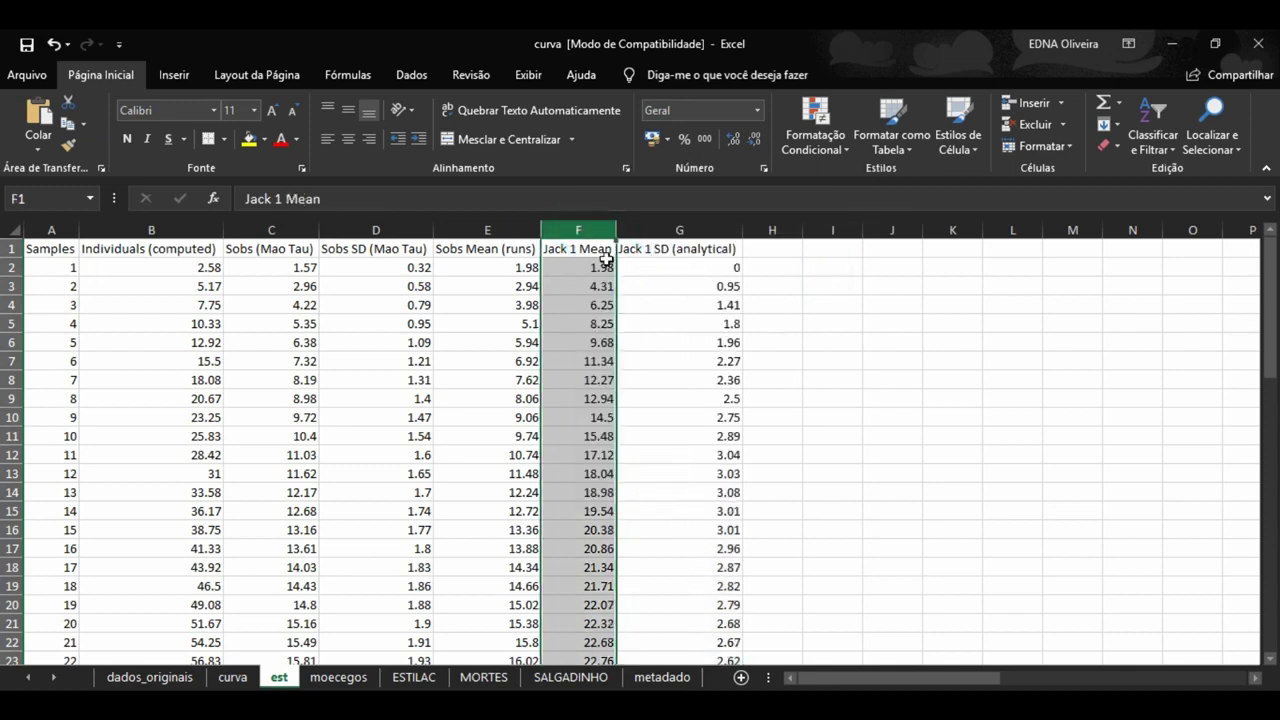
{"action": "scroll", "coordinate": [809, 329], "scroll_direction": "down", "scroll_amount": 2}
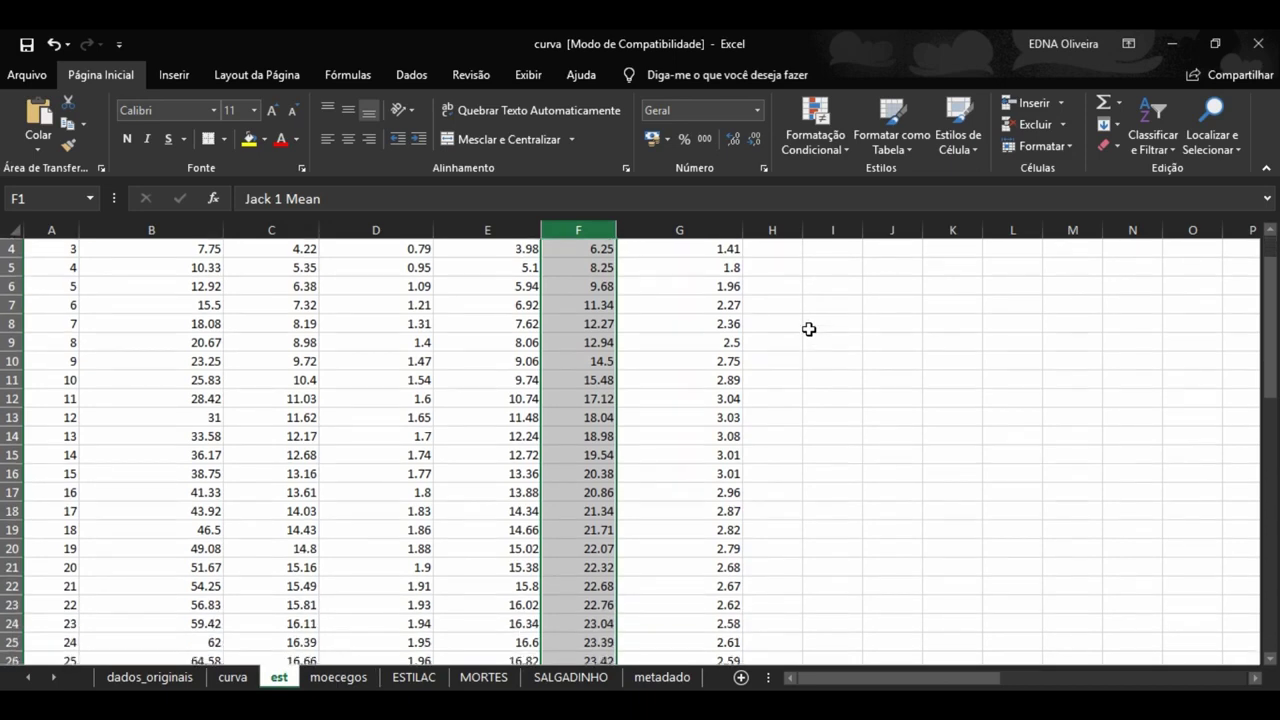
{"action": "scroll", "coordinate": [809, 329], "scroll_direction": "up", "scroll_amount": 2}
{"action": "scroll", "coordinate": [815, 450], "scroll_direction": "down", "scroll_amount": 9}
{"action": "scroll", "coordinate": [815, 450], "scroll_direction": "down", "scroll_amount": 12}
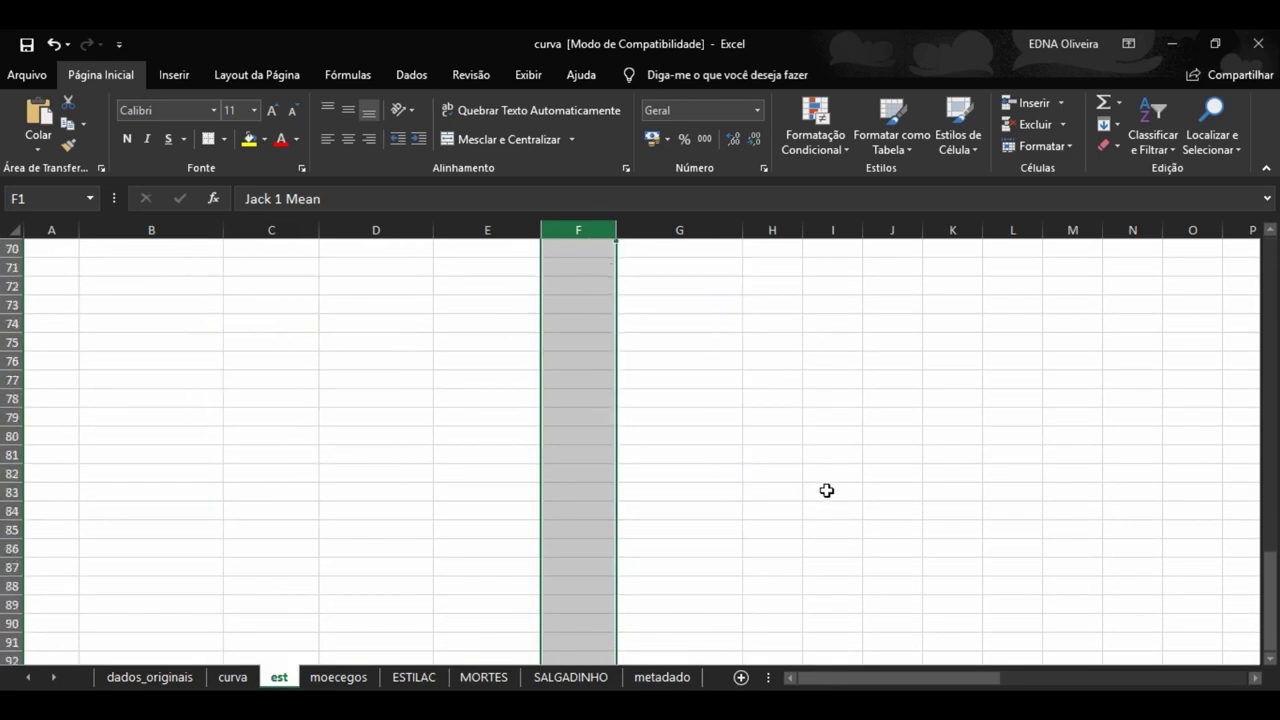
{"action": "scroll", "coordinate": [826, 491], "scroll_direction": "up", "scroll_amount": 5}
{"action": "left_click", "coordinate": [14, 660]}
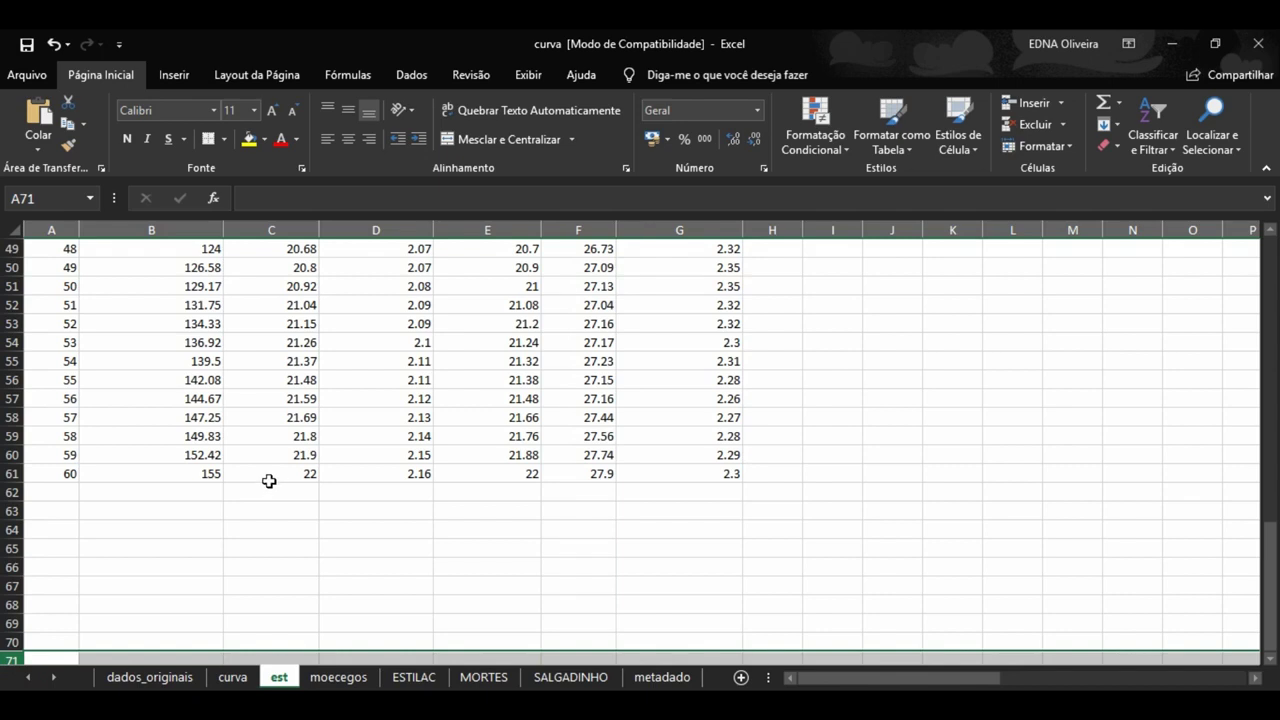
{"action": "scroll", "coordinate": [471, 571], "scroll_direction": "up", "scroll_amount": 16}
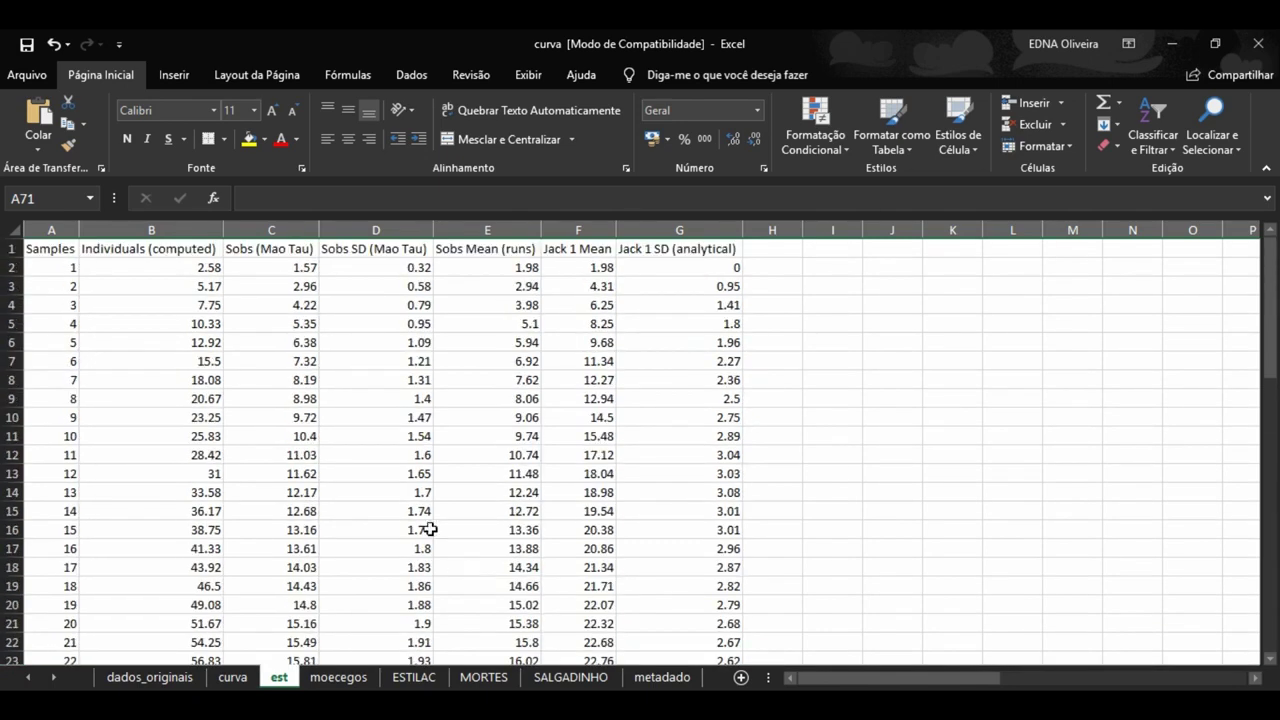
Step: Freeze the top row of the est sheet so the column headings stay in view down to the last samples
{"action": "left_click", "coordinate": [12, 248]}
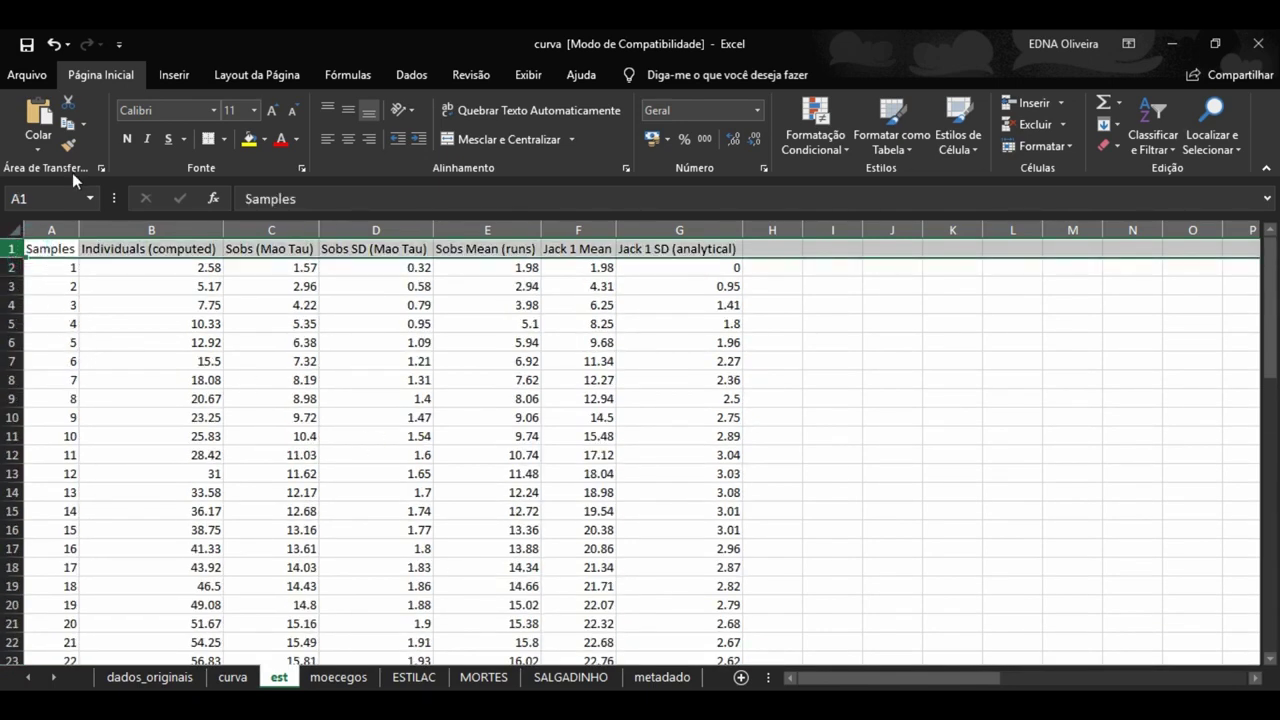
{"action": "left_click", "coordinate": [528, 75]}
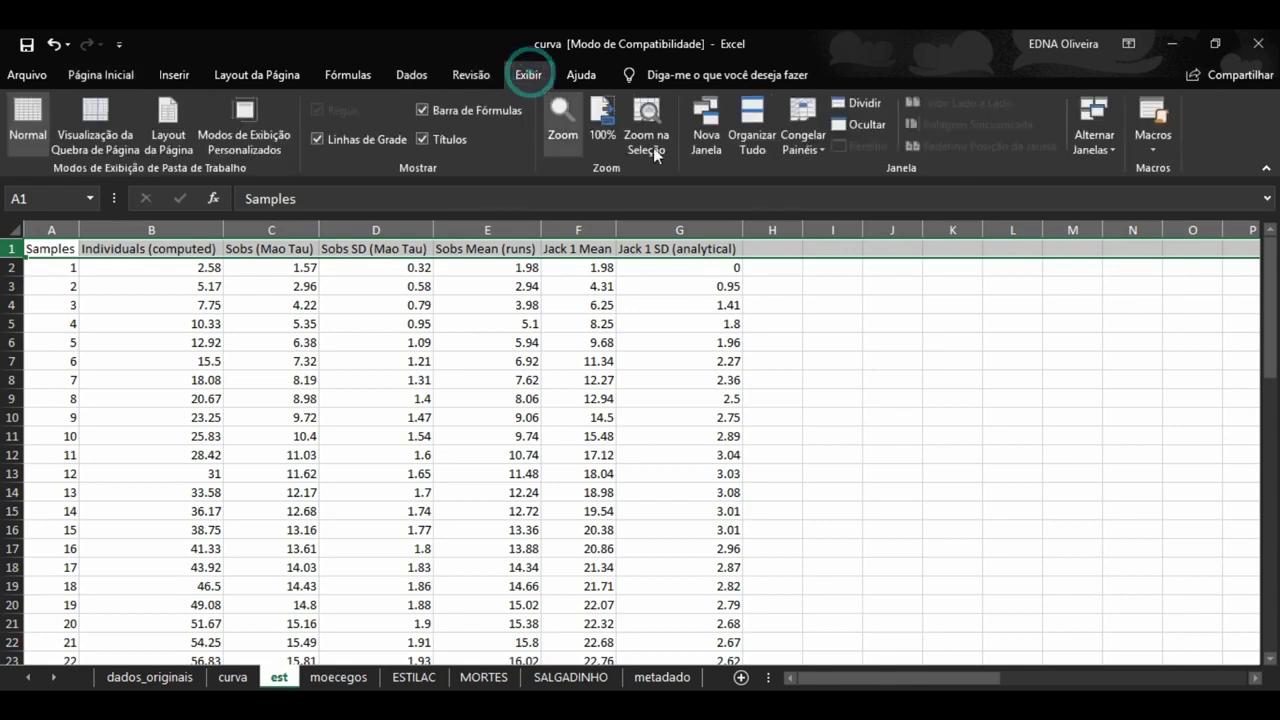
{"action": "left_click", "coordinate": [822, 142]}
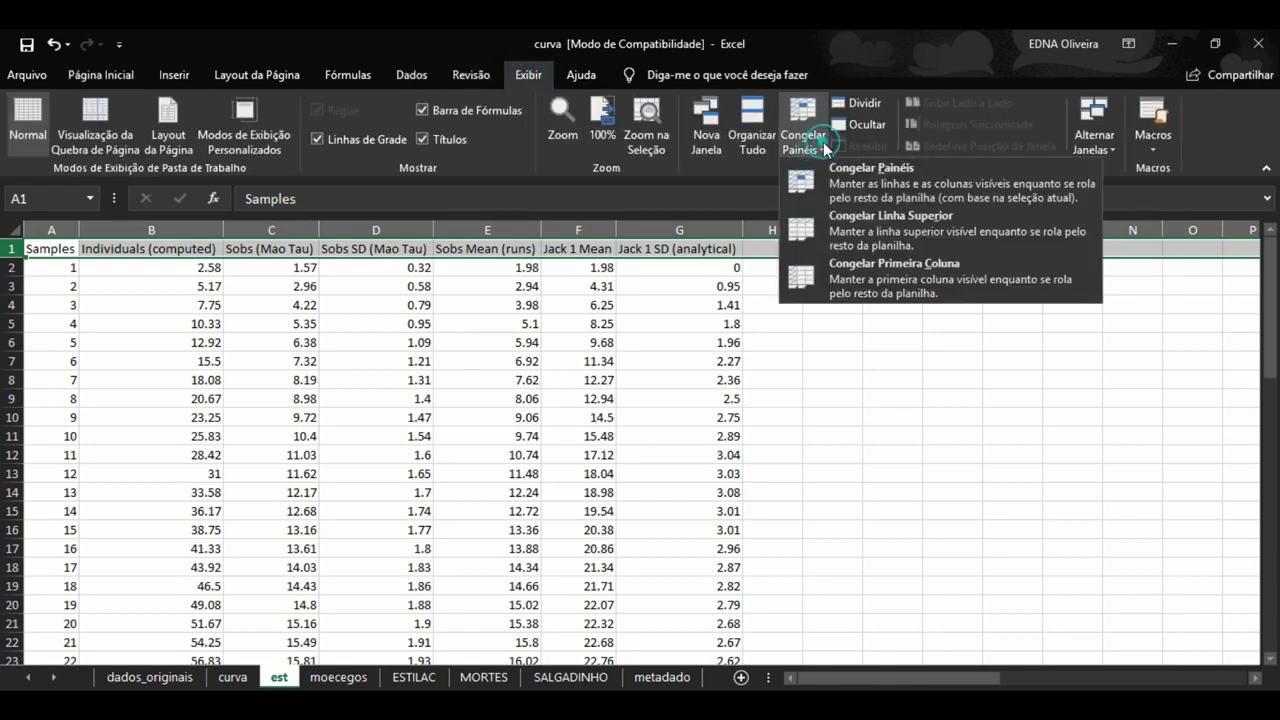
{"action": "left_click", "coordinate": [855, 230]}
{"action": "scroll", "coordinate": [845, 390], "scroll_direction": "down", "scroll_amount": 18}
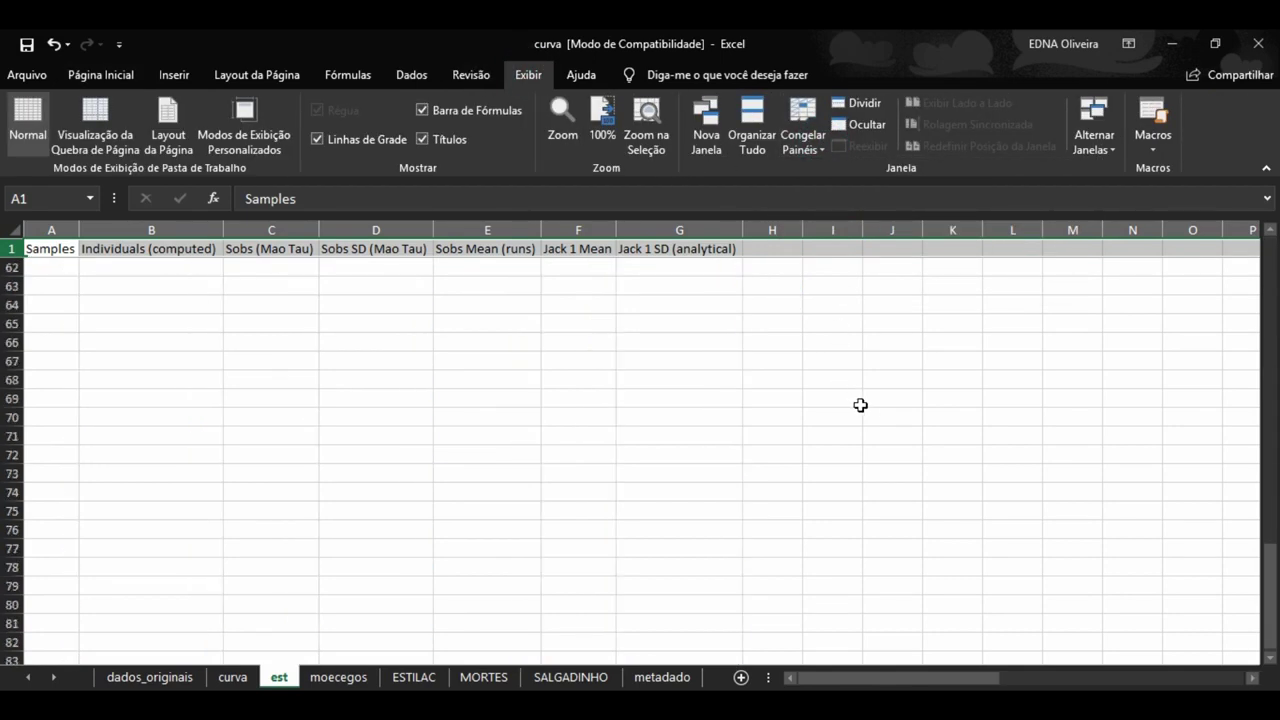
{"action": "scroll", "coordinate": [860, 405], "scroll_direction": "up", "scroll_amount": 1}
Step: Fill the last-sample values of Sobs (Mao Tau) in C61 and Jack 1 Mean in F61 with yellow
{"action": "left_click", "coordinate": [500, 474]}
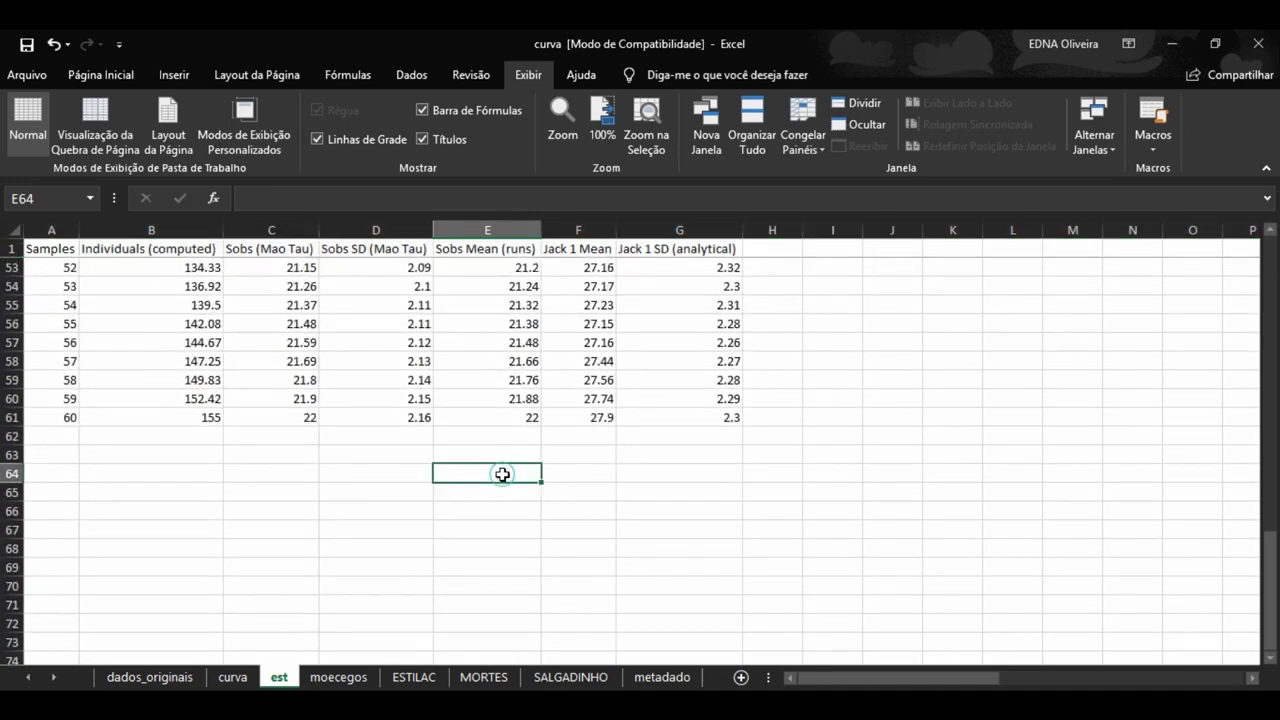
{"action": "left_click", "coordinate": [304, 420]}
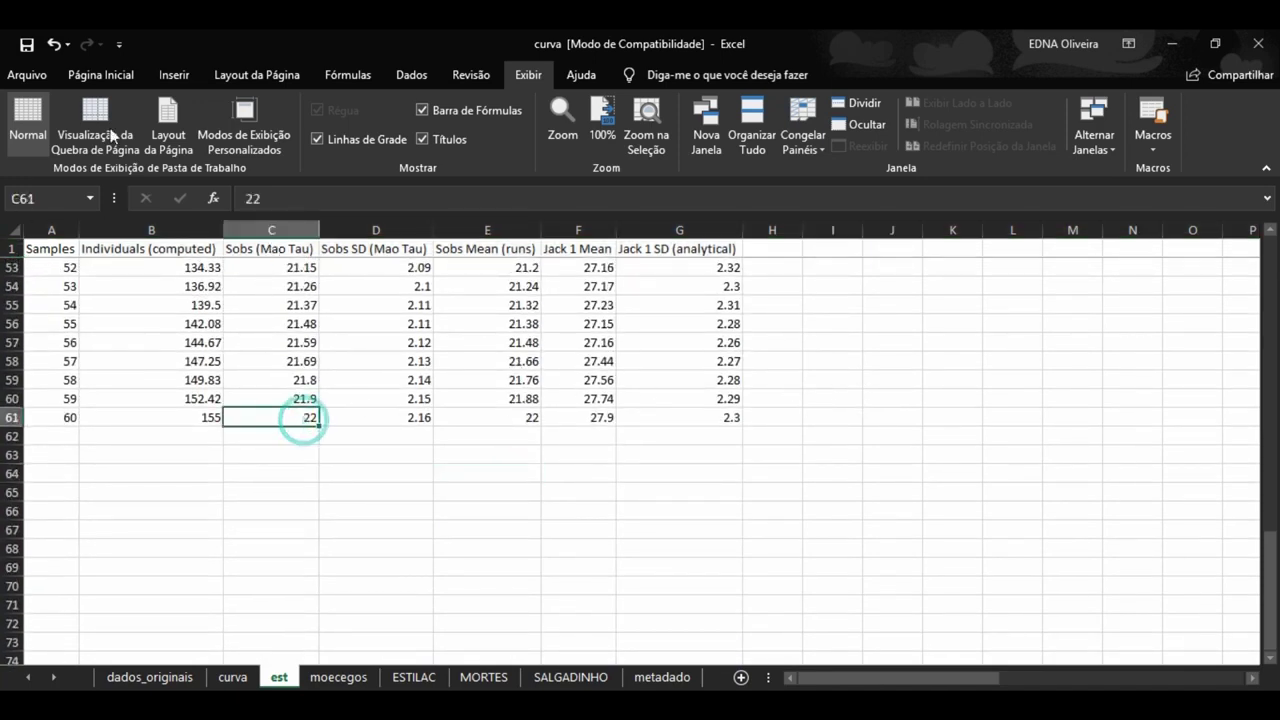
{"action": "left_click", "coordinate": [100, 75]}
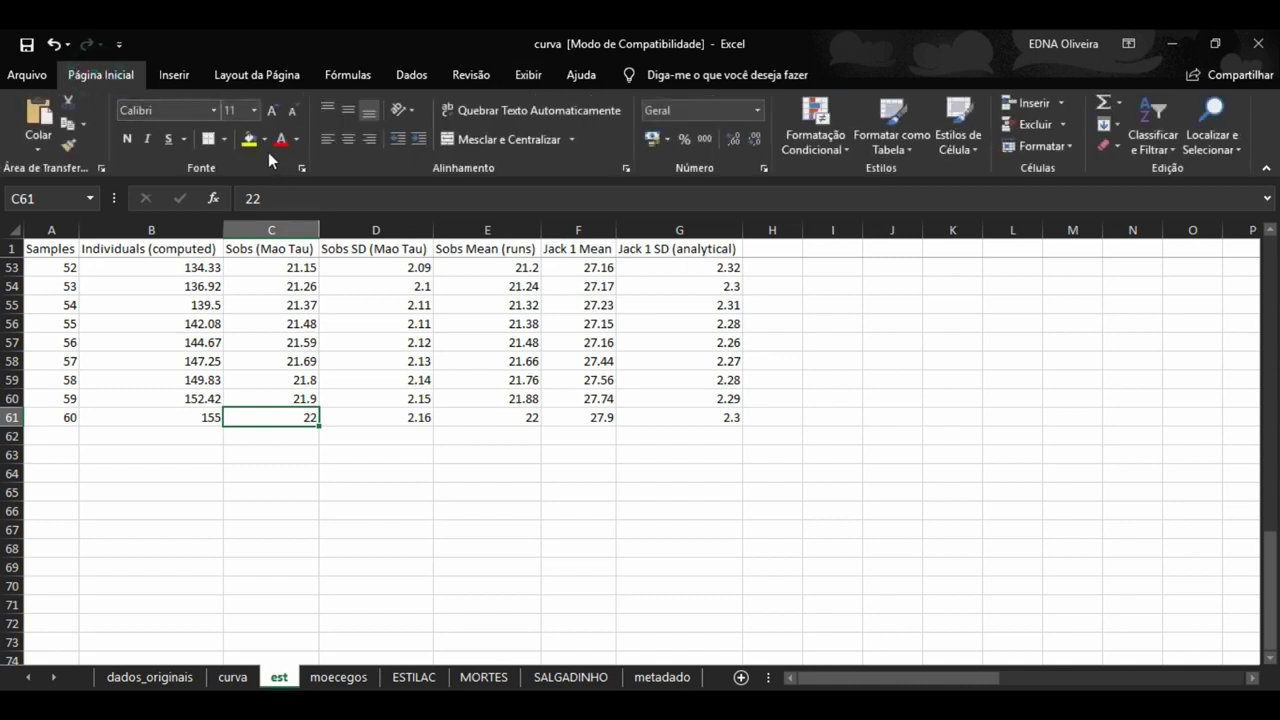
{"action": "left_click", "coordinate": [249, 140]}
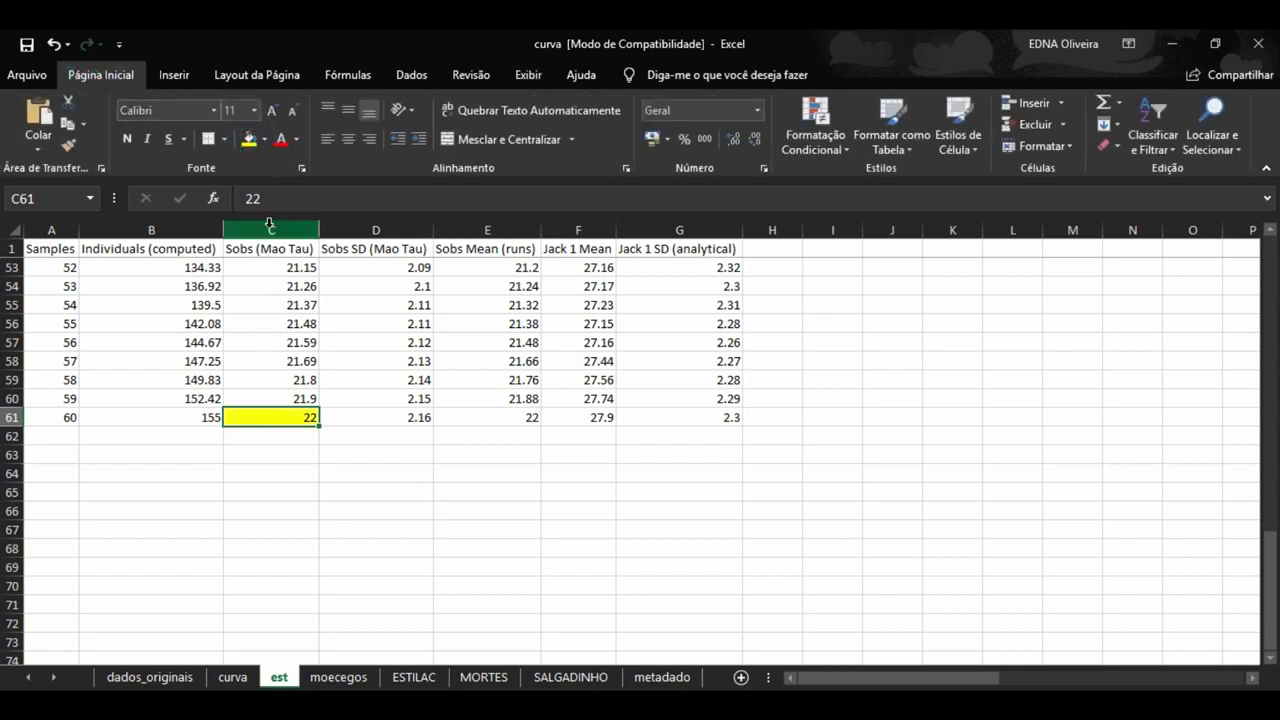
{"action": "left_click", "coordinate": [727, 420]}
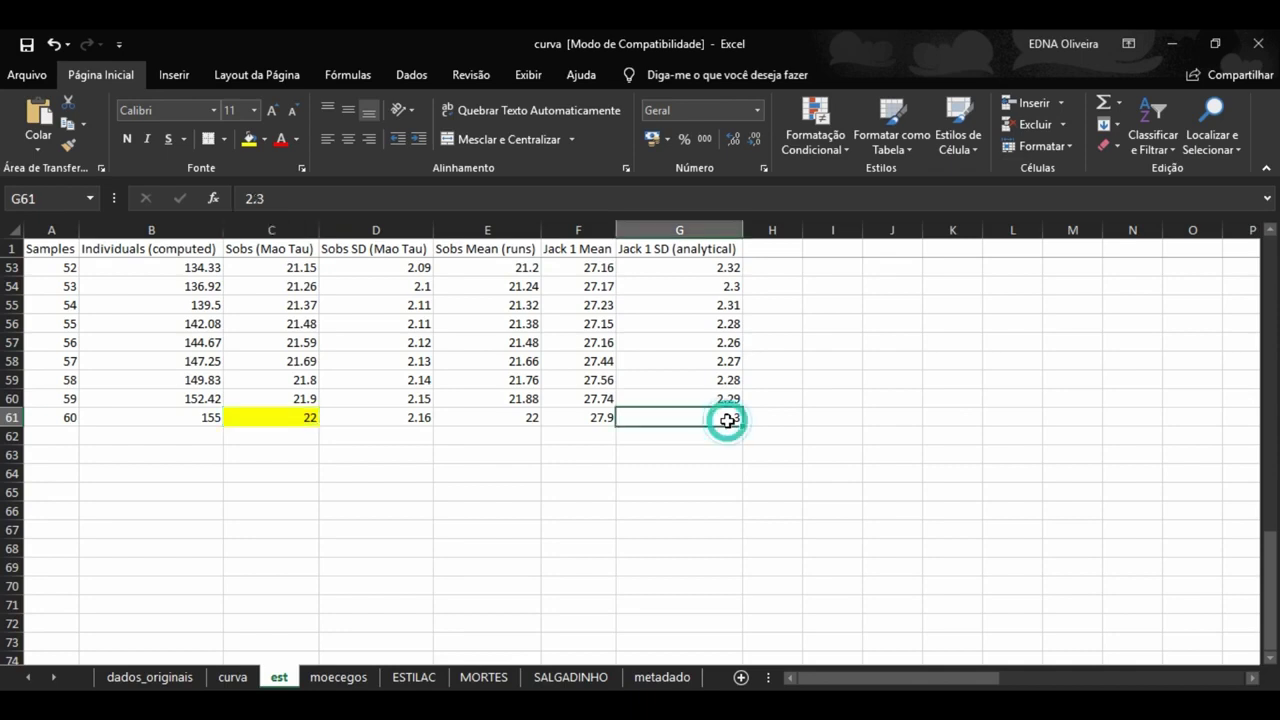
{"action": "left_click", "coordinate": [610, 416]}
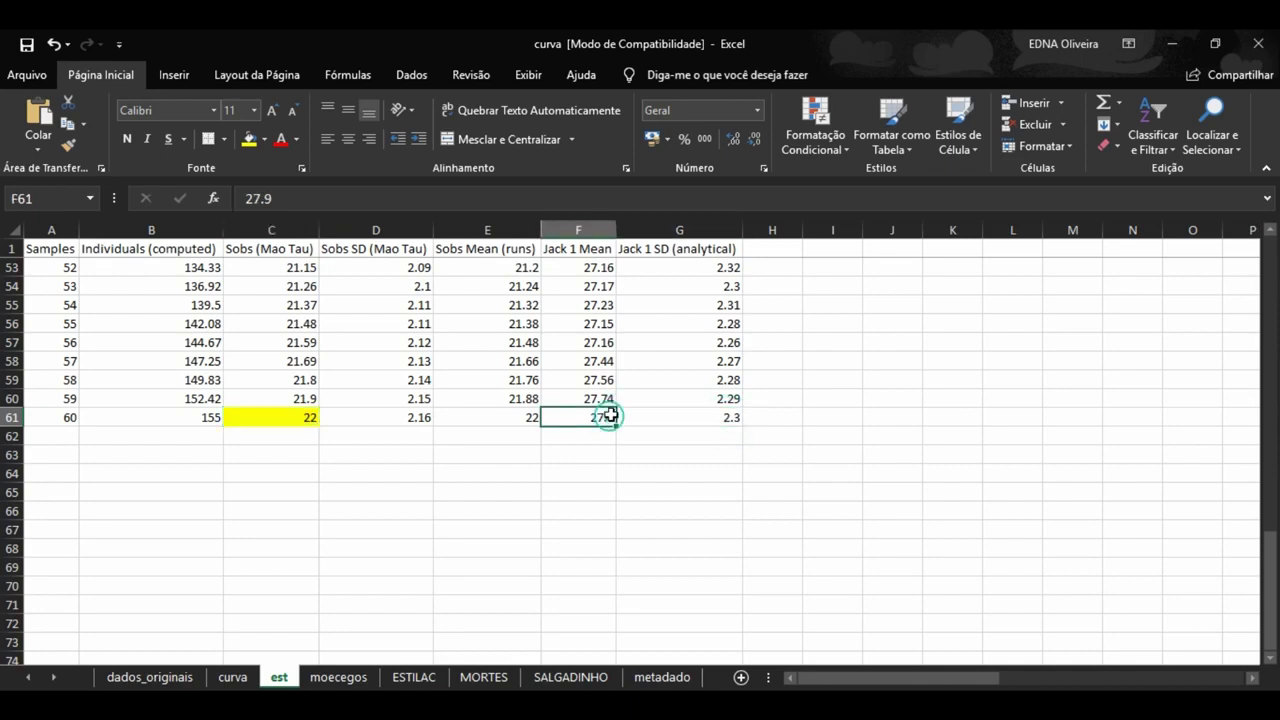
{"action": "left_click", "coordinate": [250, 140]}
{"action": "left_click", "coordinate": [600, 563]}
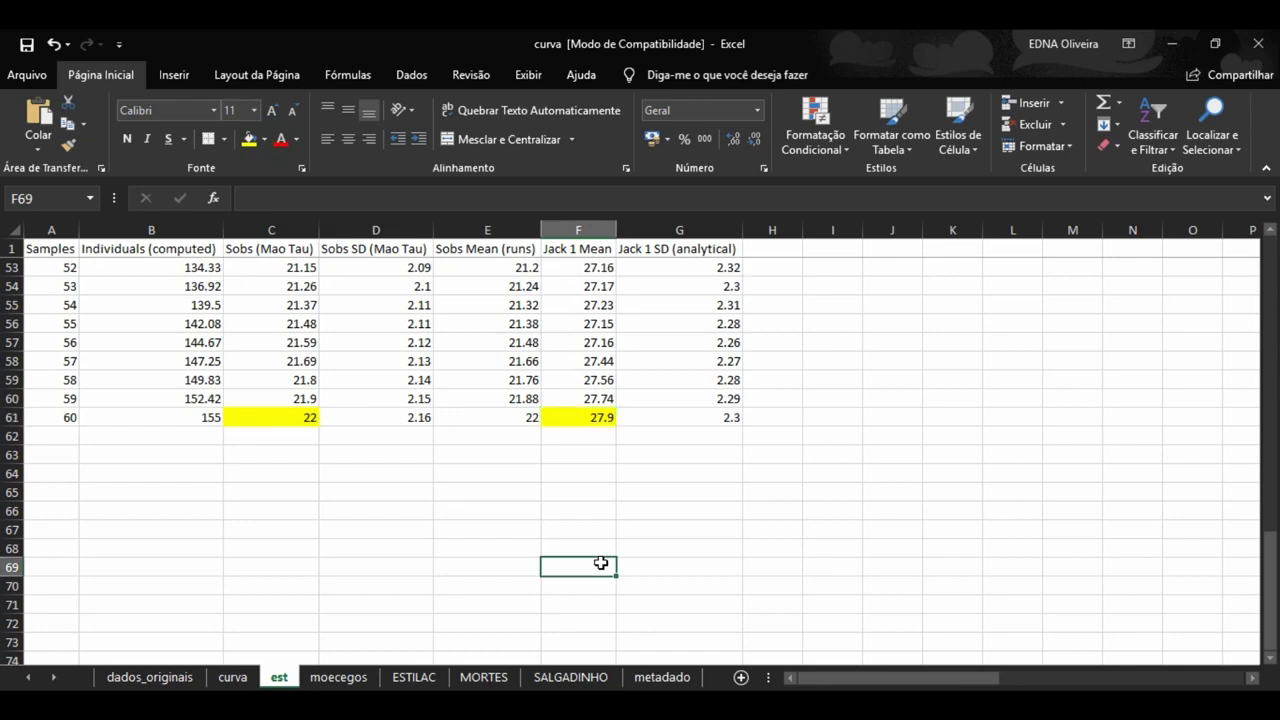
Step: Enter the label EC in C63 and the formula =C61/F61 beside it in D63
{"action": "left_click", "coordinate": [274, 457]}
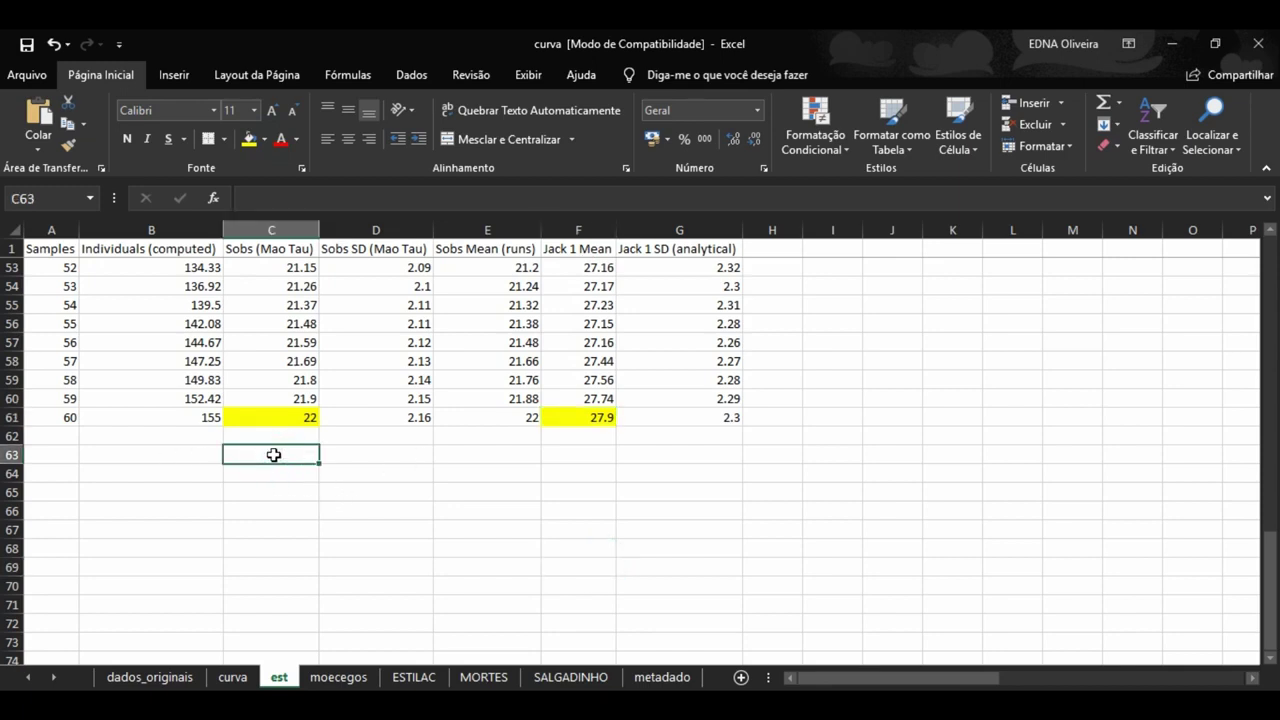
{"action": "type", "text": "E"}
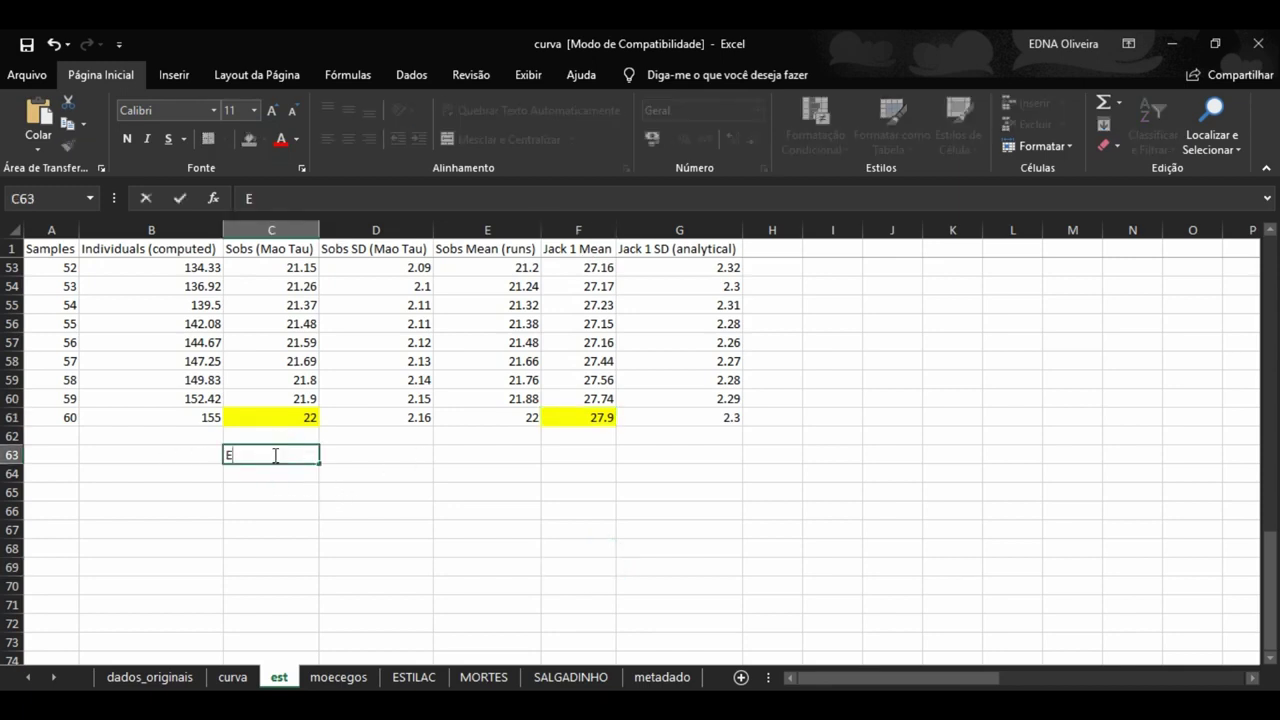
{"action": "type", "text": "C"}
{"action": "left_click", "coordinate": [357, 456]}
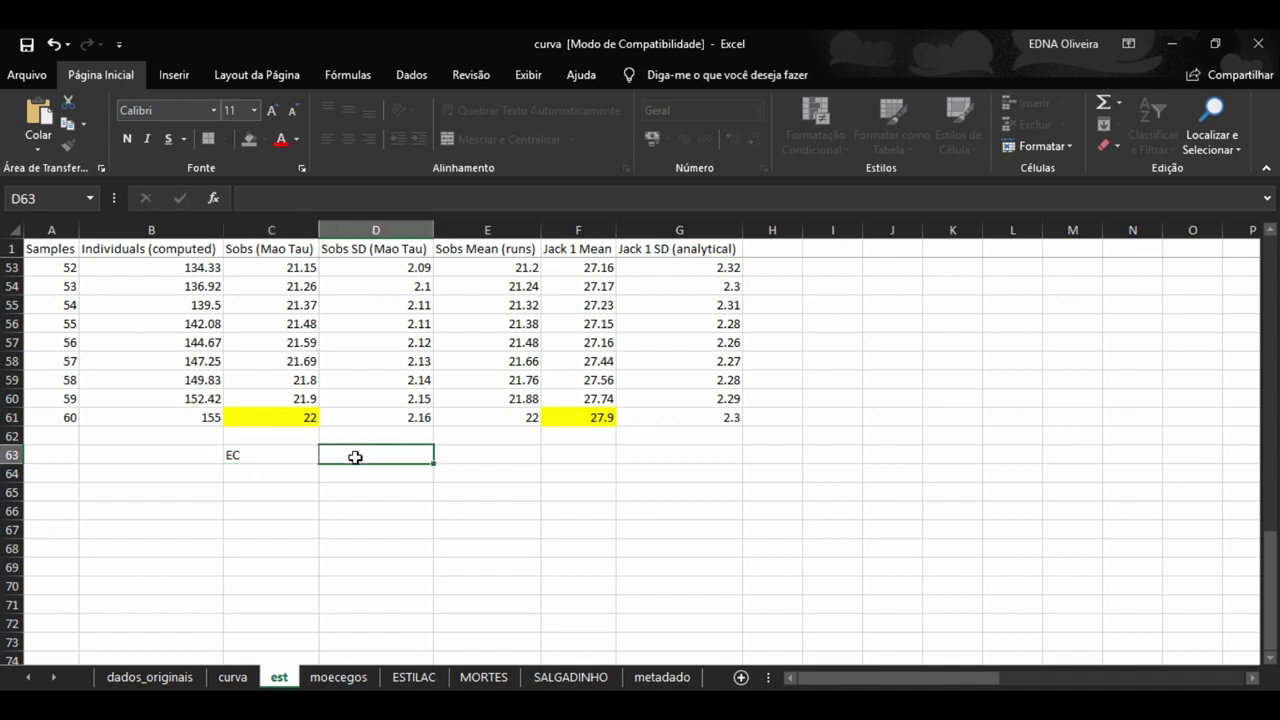
{"action": "type", "text": "="}
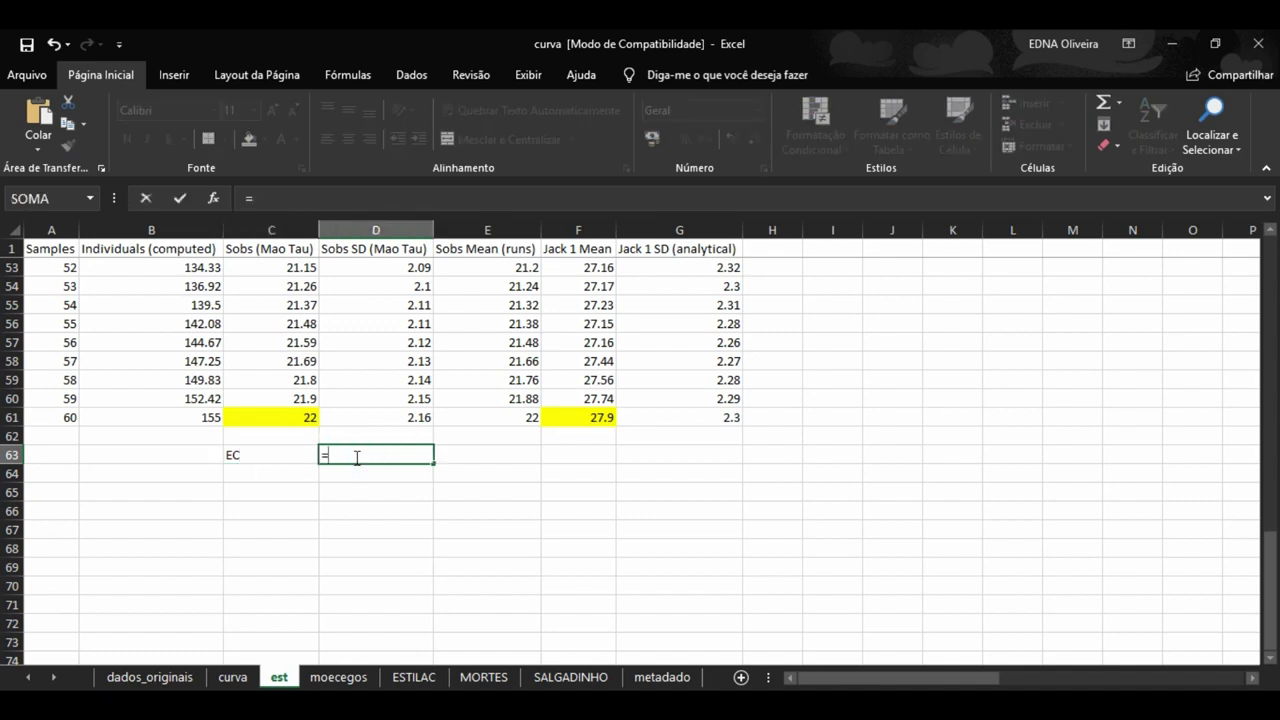
{"action": "left_click", "coordinate": [299, 419]}
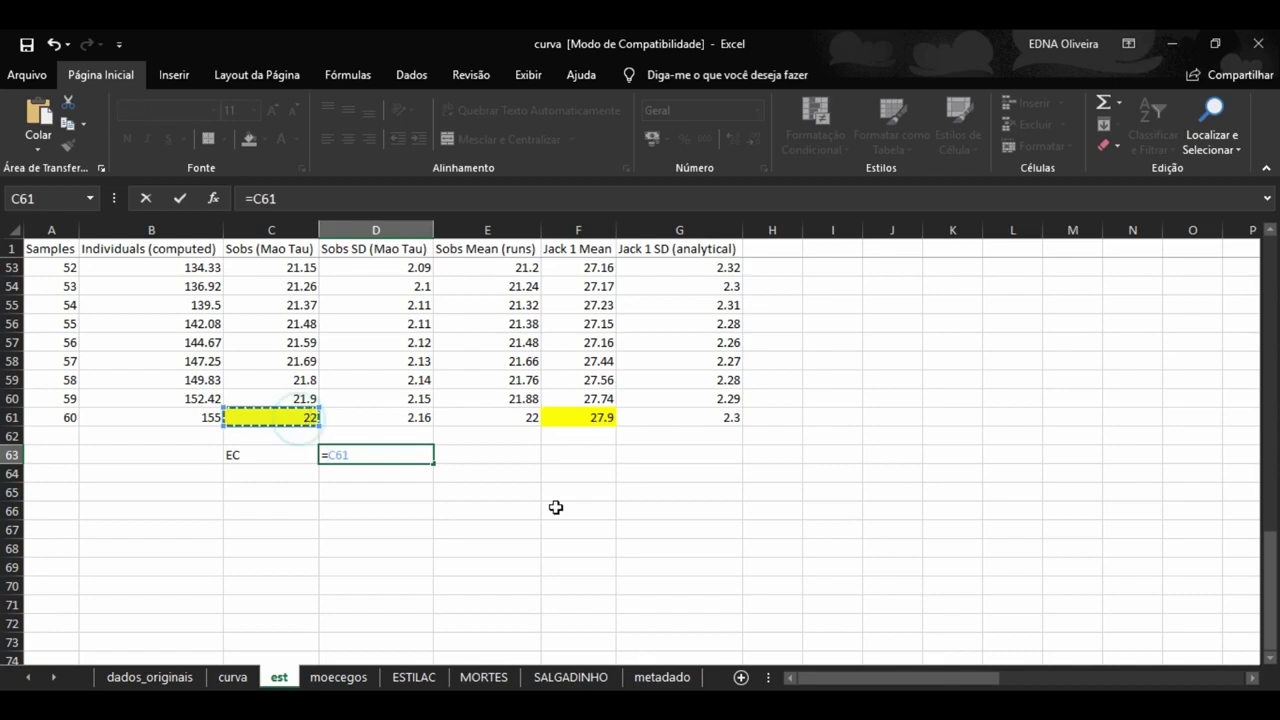
{"action": "type", "text": "/"}
{"action": "left_click", "coordinate": [584, 412]}
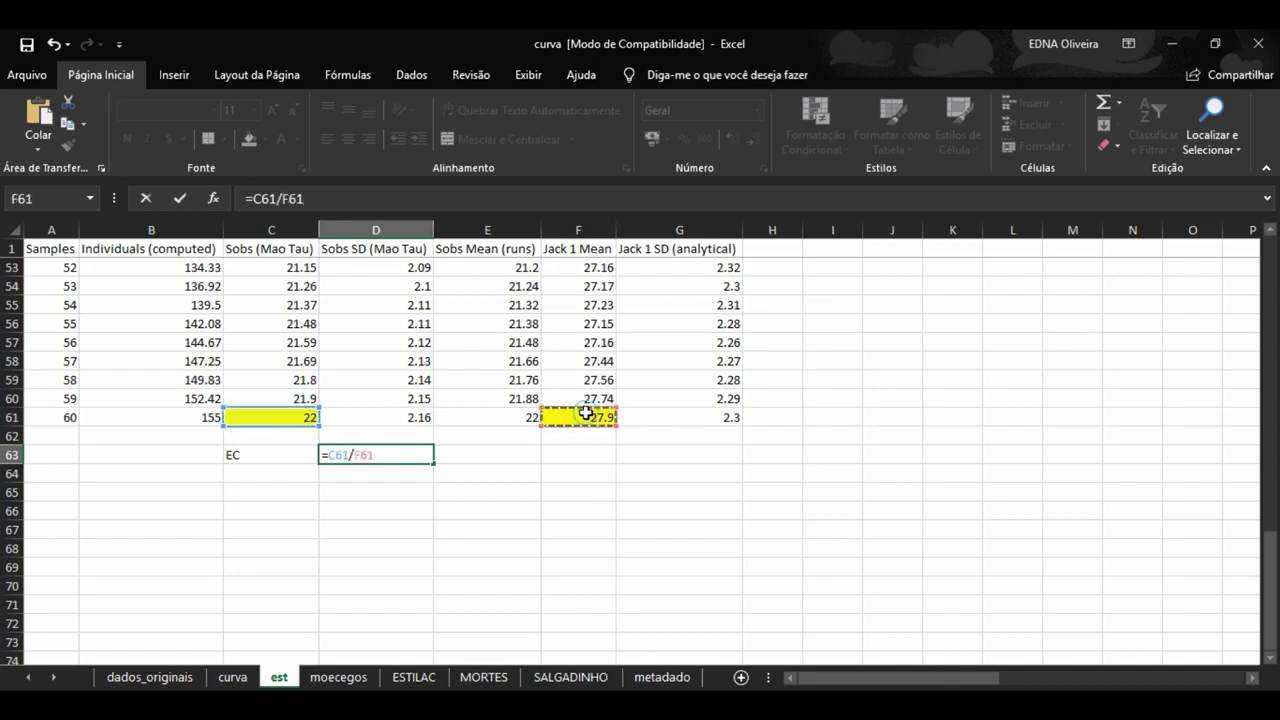
{"action": "key", "text": "Return"}
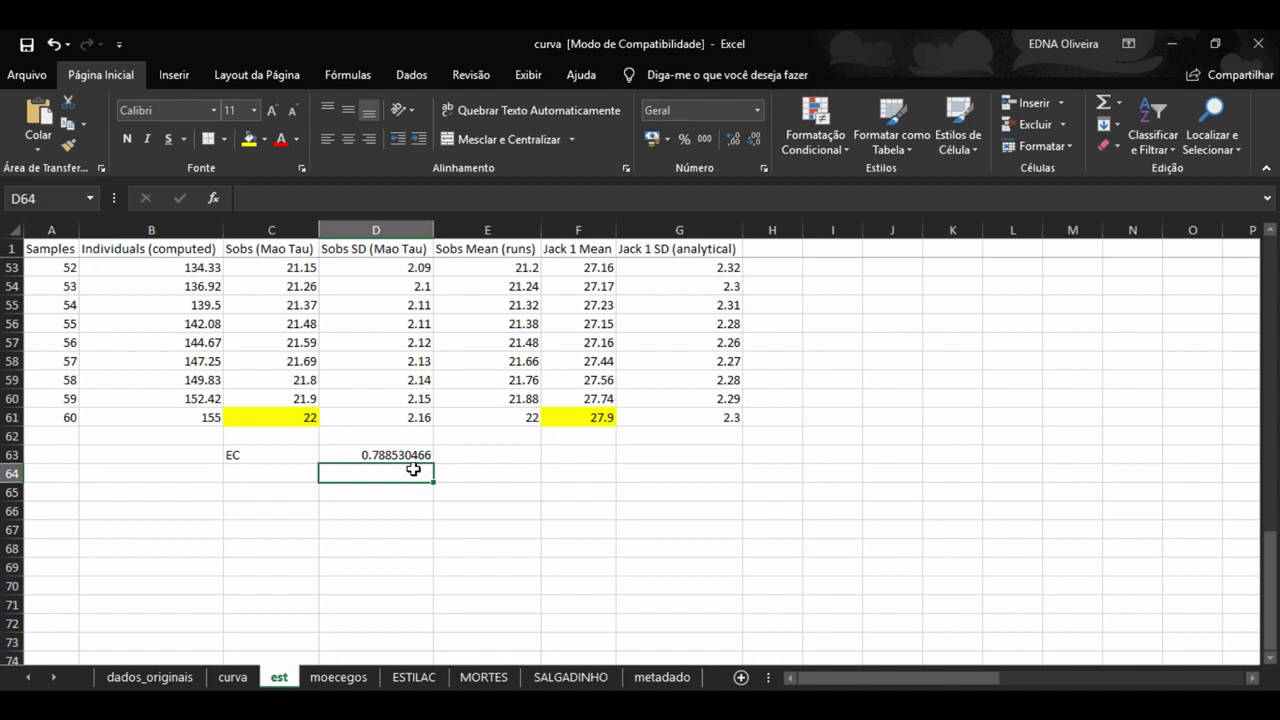
Step: Enter the rounded percentage 79% in D64, below the EC ratio
{"action": "type", "text": "79"}
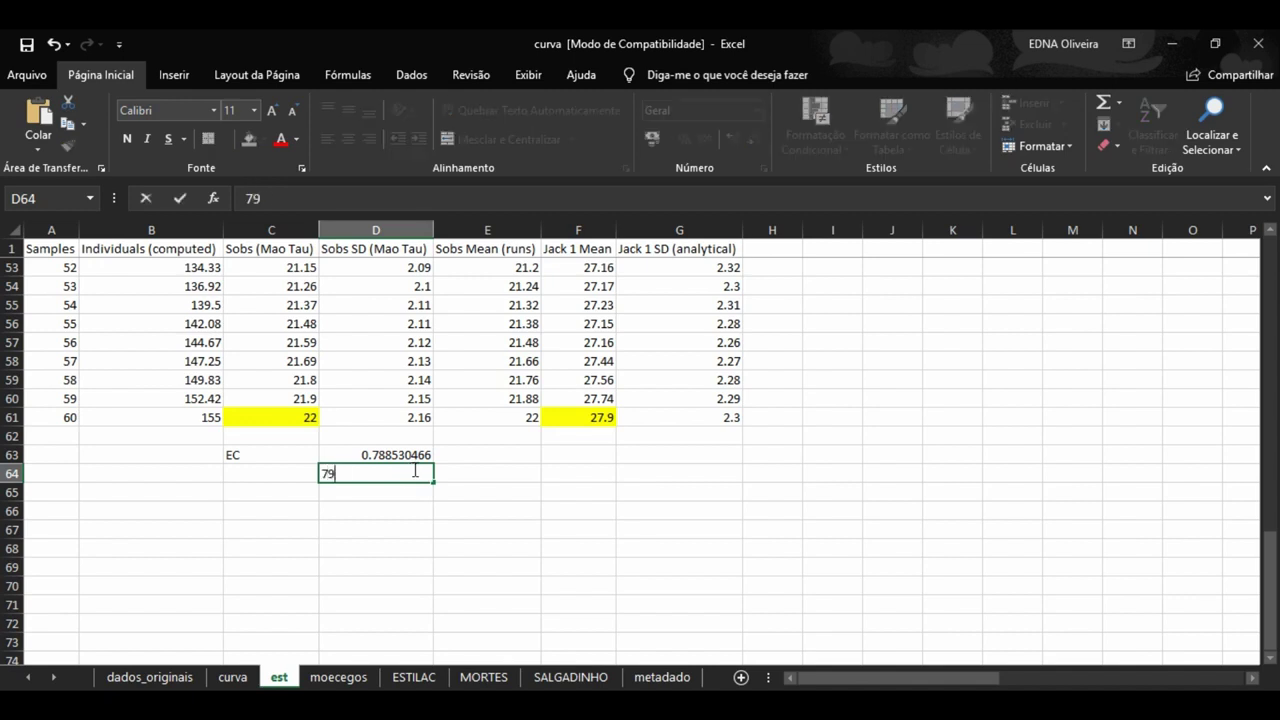
{"action": "type", "text": "%"}
{"action": "left_click", "coordinate": [545, 495]}
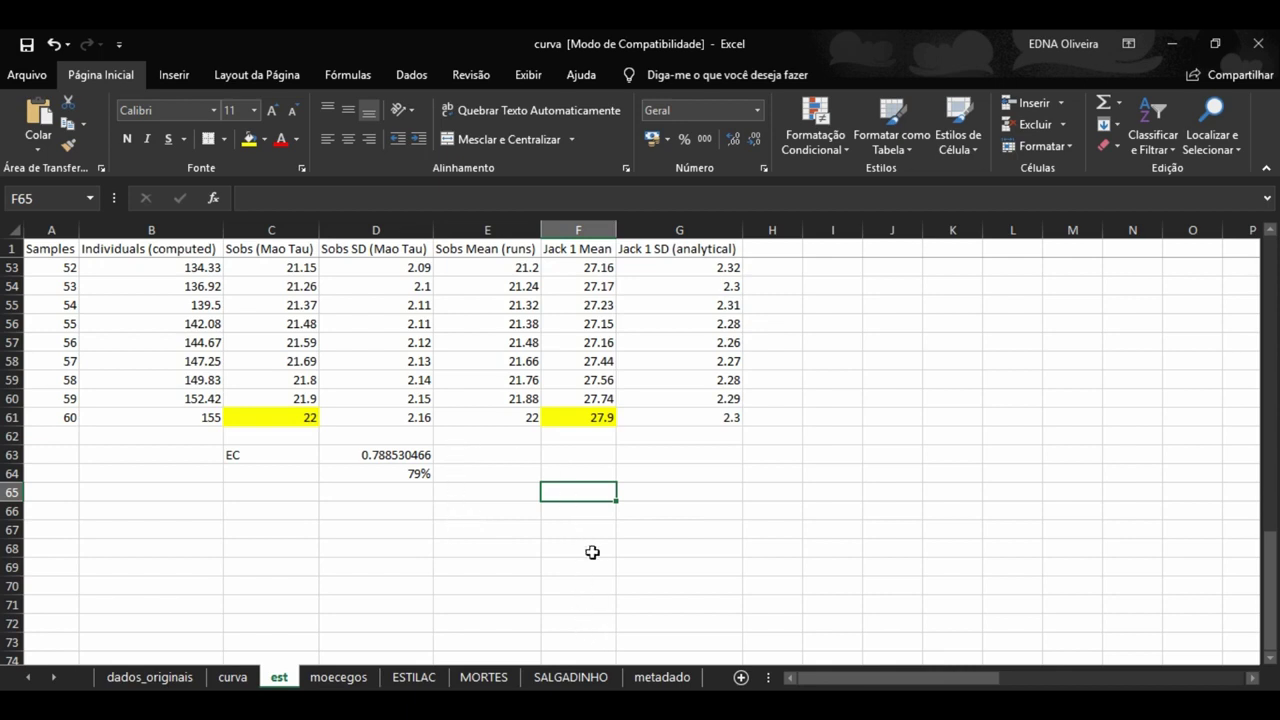
Step: Examine the MUR and ESTILAC site rows in the dados_originais sheet and the separate species matrix in the ESTILAC sheet
{"action": "scroll", "coordinate": [593, 551], "scroll_direction": "up", "scroll_amount": 17}
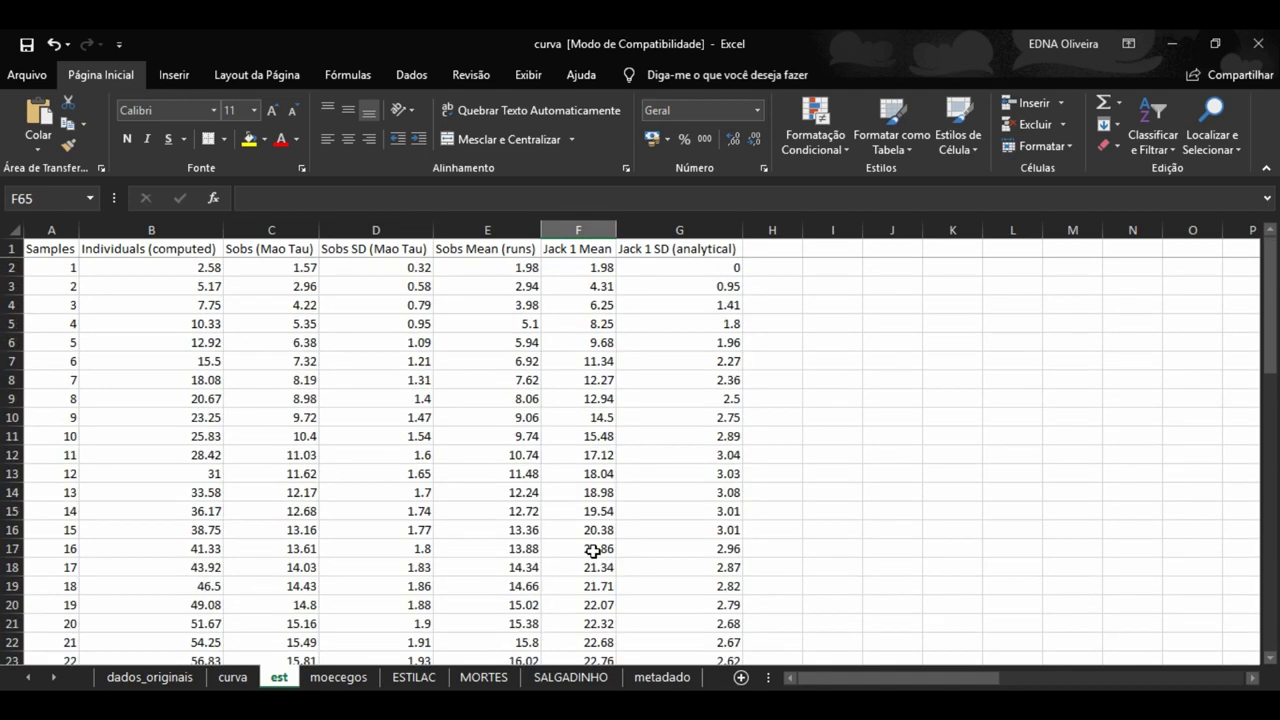
{"action": "left_click", "coordinate": [148, 677]}
{"action": "left_click_drag", "start_coordinate": [1006, 686], "coordinate": [912, 686]}
{"action": "left_click", "coordinate": [58, 410]}
{"action": "scroll", "coordinate": [60, 408], "scroll_direction": "up", "scroll_amount": 9}
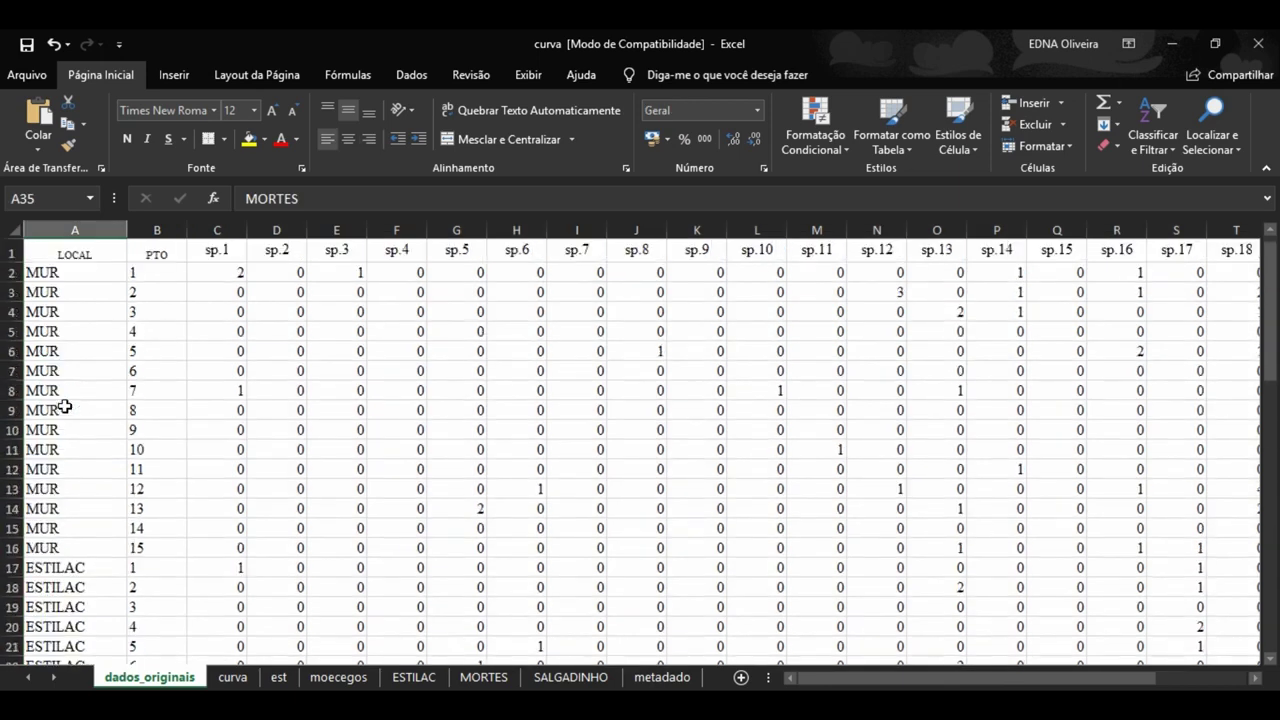
{"action": "left_click_drag", "start_coordinate": [56, 350], "coordinate": [60, 410]}
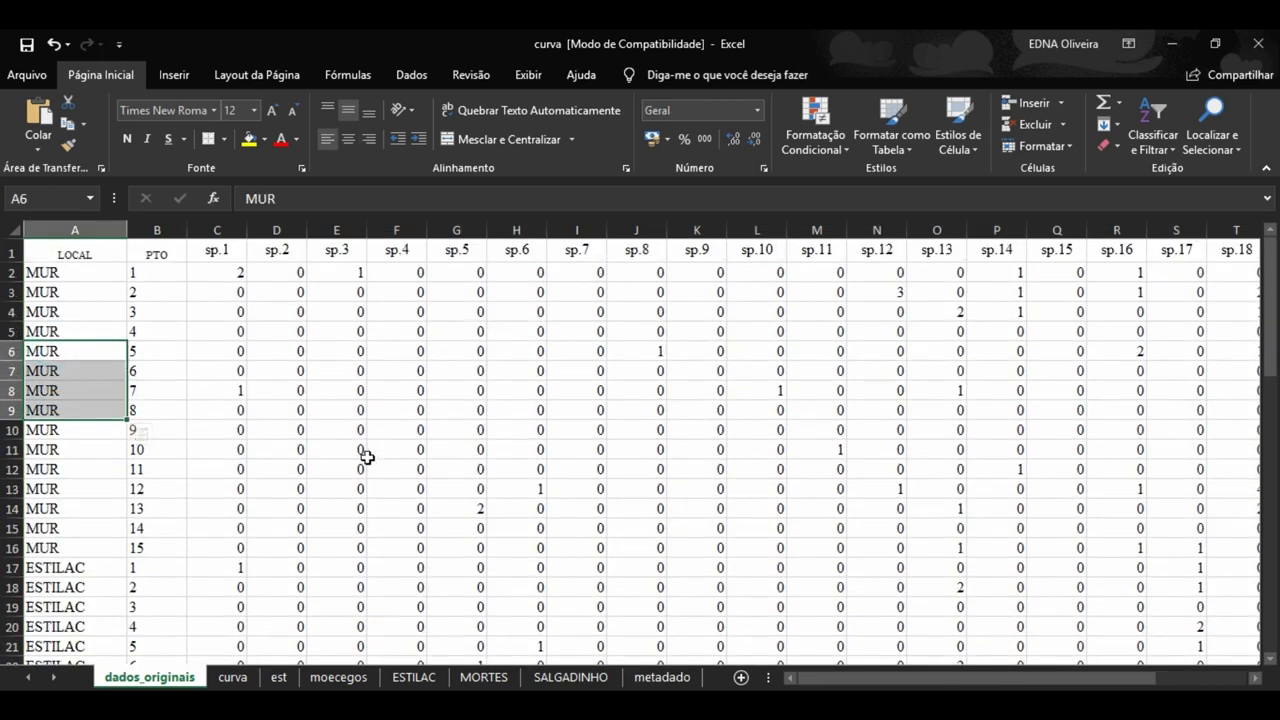
{"action": "left_click", "coordinate": [412, 678]}
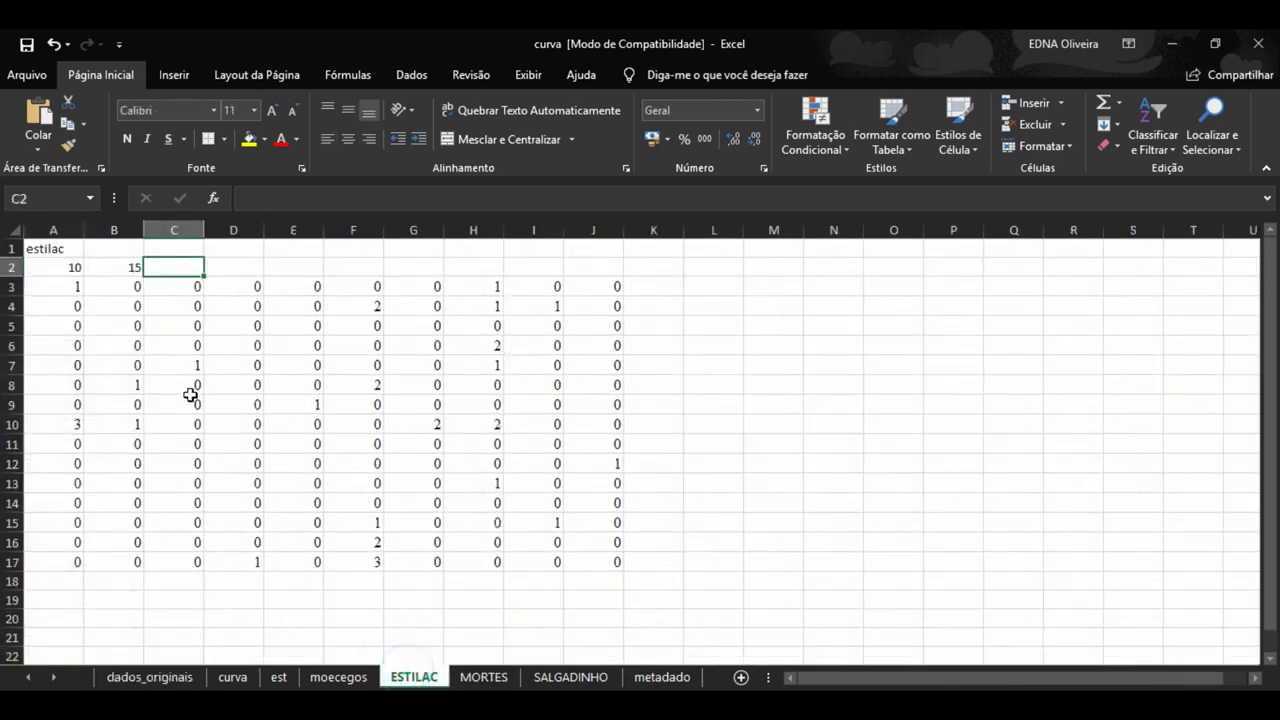
{"action": "left_click", "coordinate": [528, 404]}
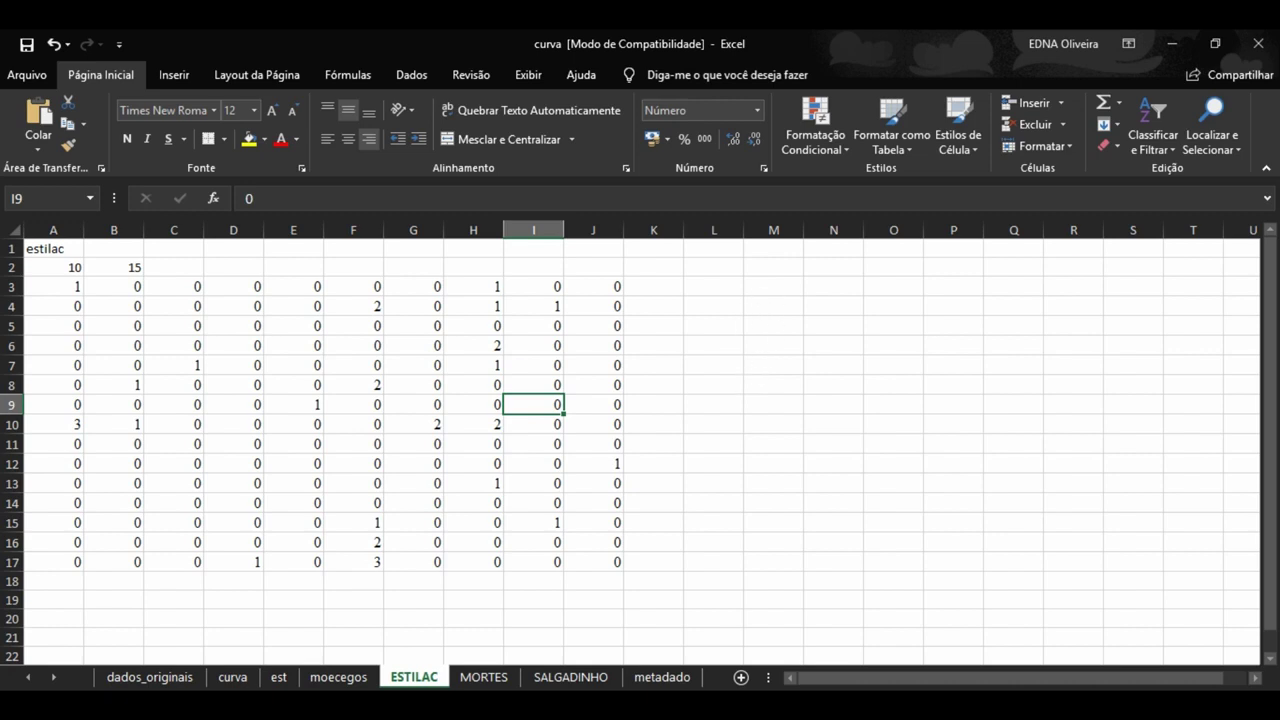
{"action": "left_click", "coordinate": [1030, 705]}
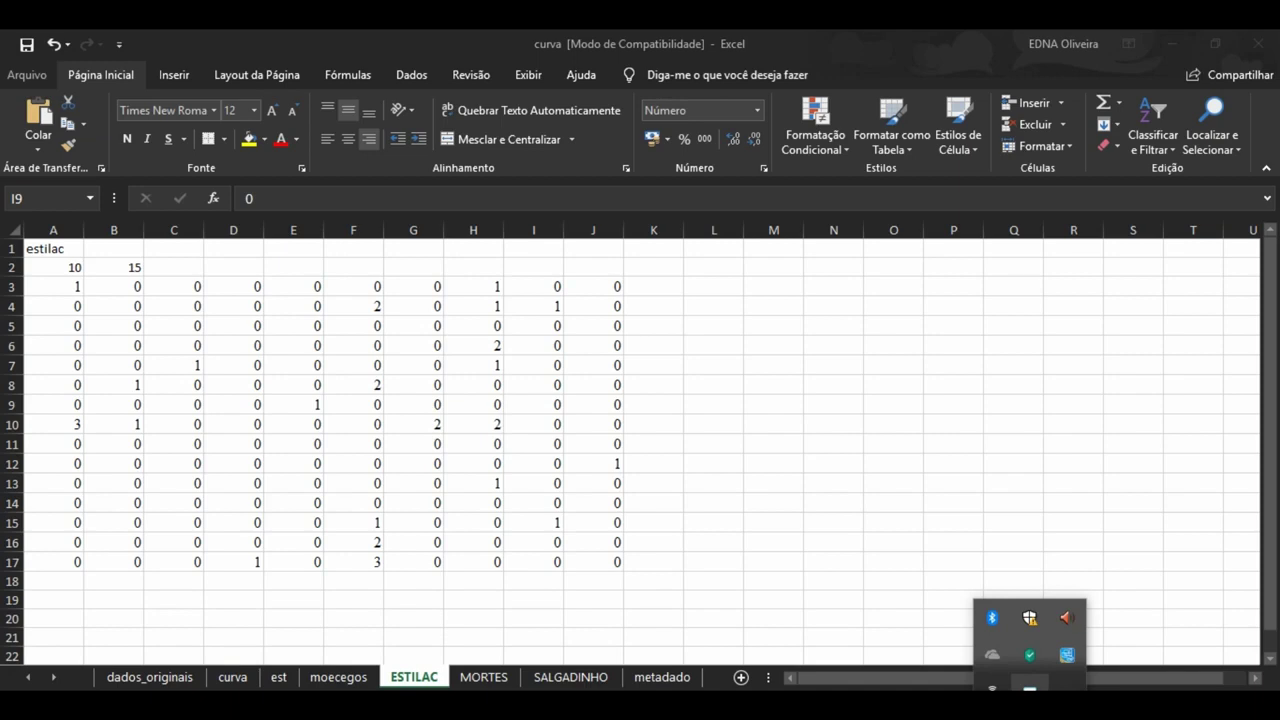
{"action": "right_click", "coordinate": [1031, 686]}
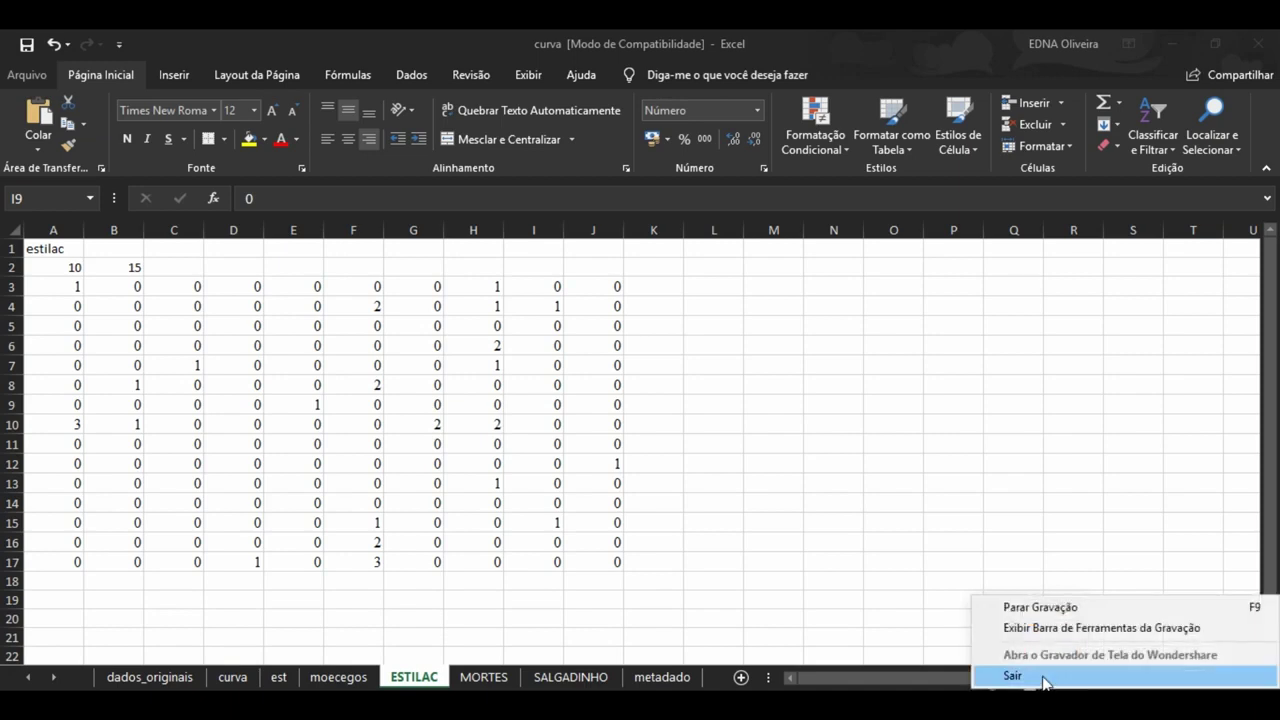